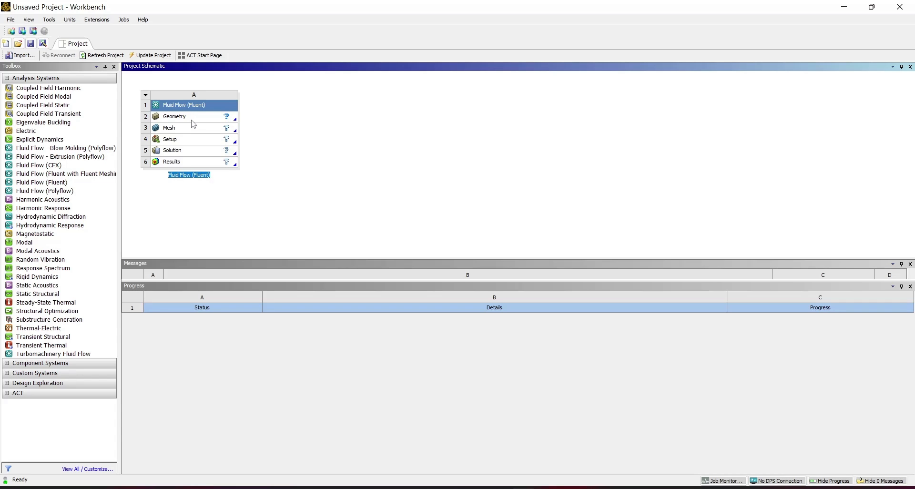
{"action": "left_click", "coordinate": [228, 120]}
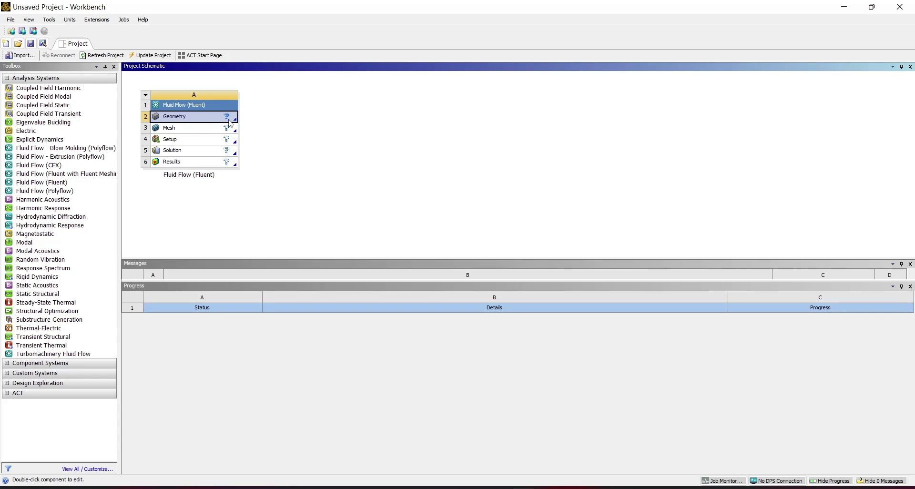
{"action": "right_click", "coordinate": [229, 122]}
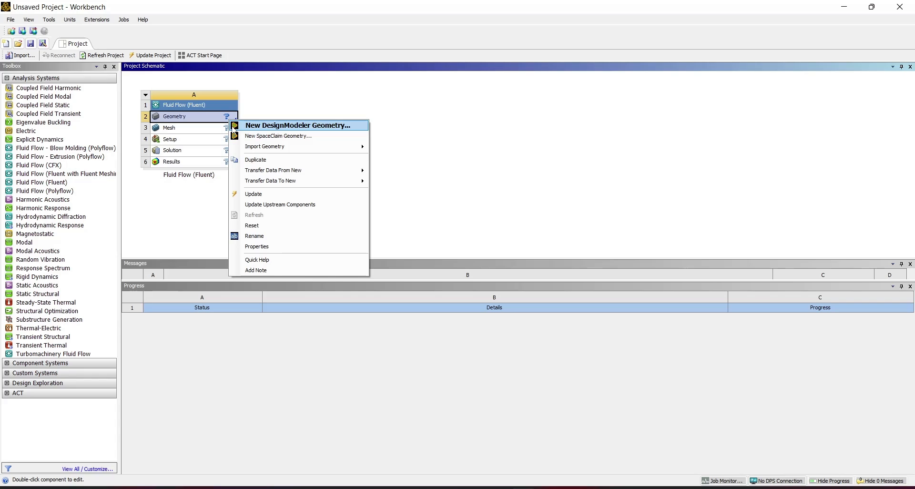
{"action": "left_click", "coordinate": [301, 84]}
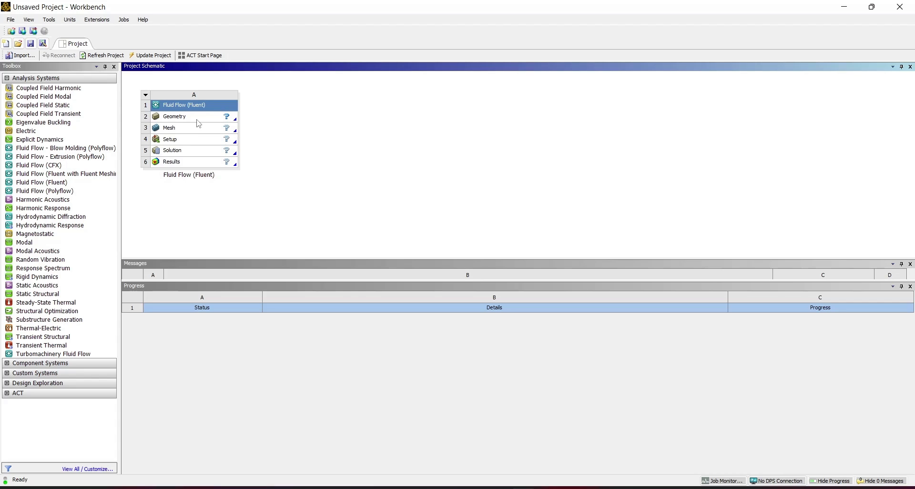
- Set the preferred geometry editor to DesignModeler in the Geometry Import options
{"action": "left_click", "coordinate": [49, 20]}
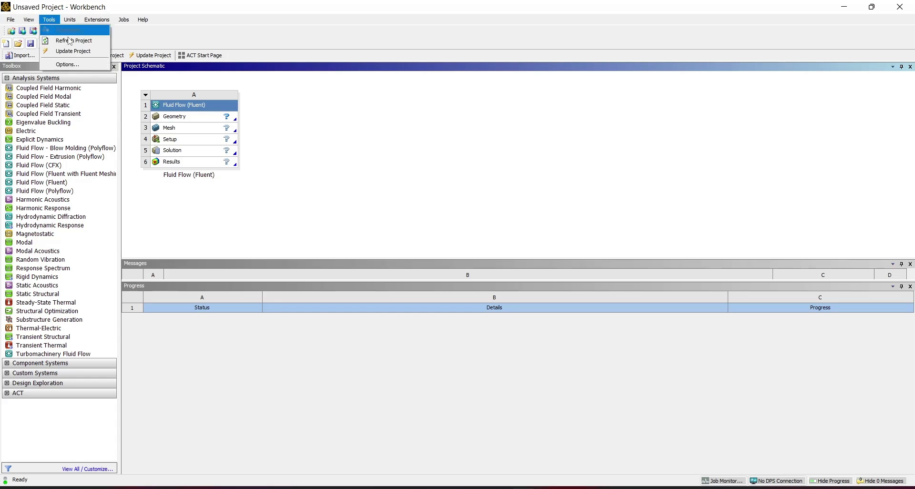
{"action": "left_click", "coordinate": [62, 65]}
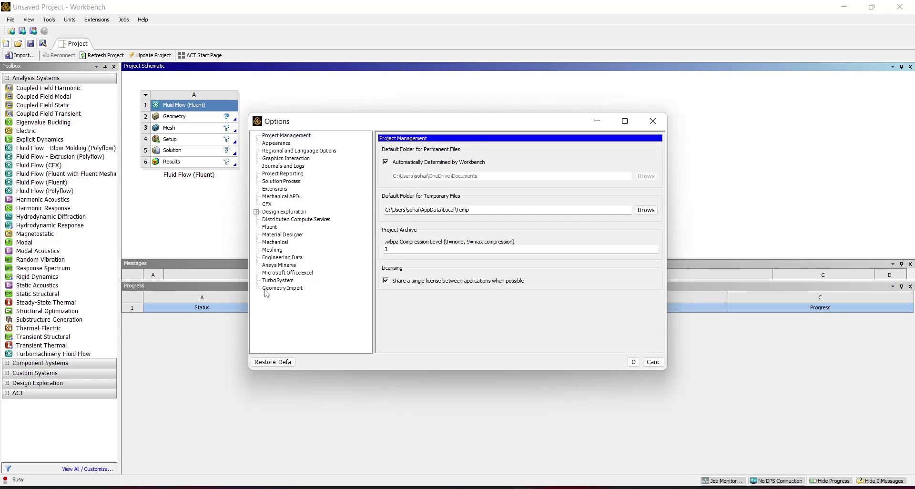
{"action": "left_click", "coordinate": [265, 289]}
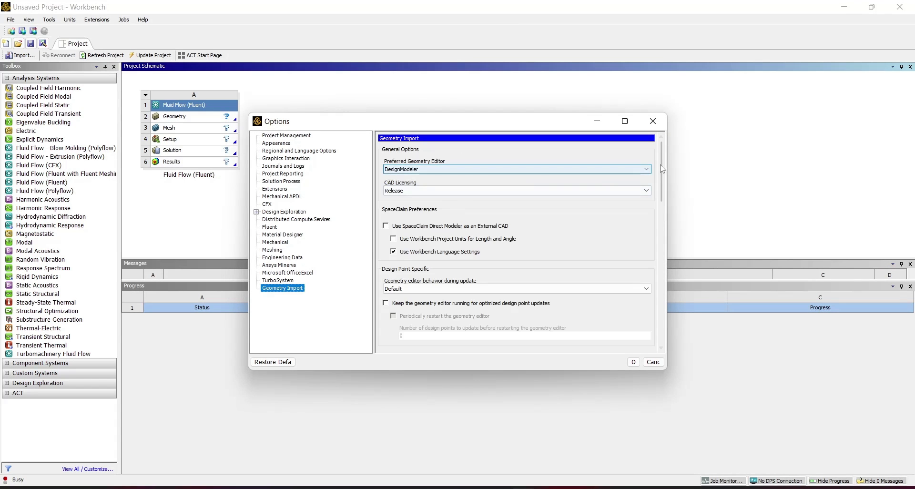
{"action": "left_click", "coordinate": [400, 169]}
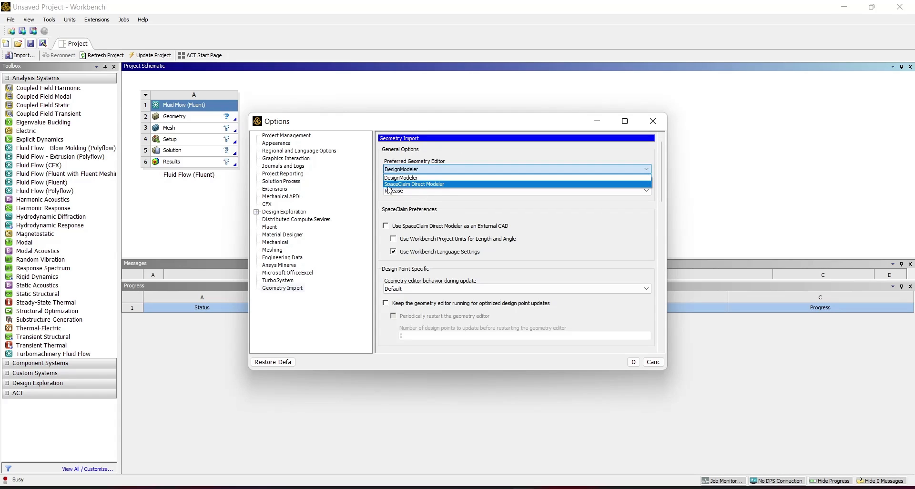
{"action": "left_click", "coordinate": [420, 180]}
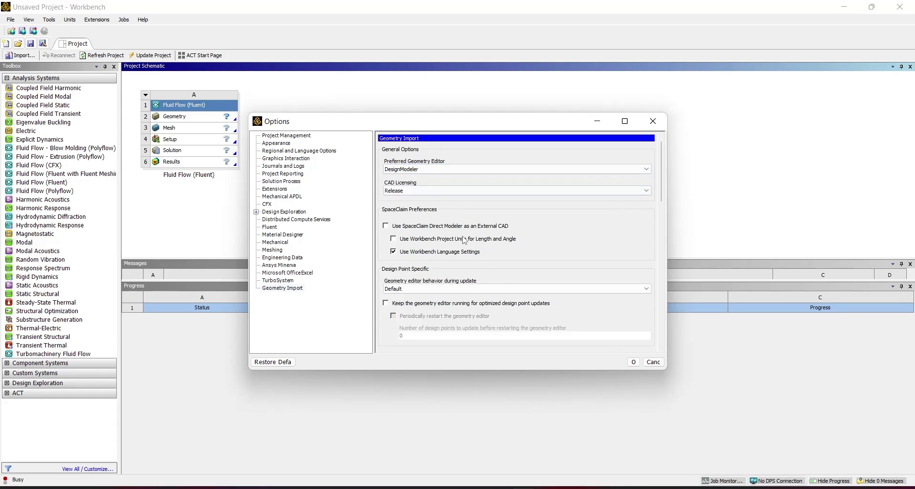
{"action": "left_click", "coordinate": [633, 363]}
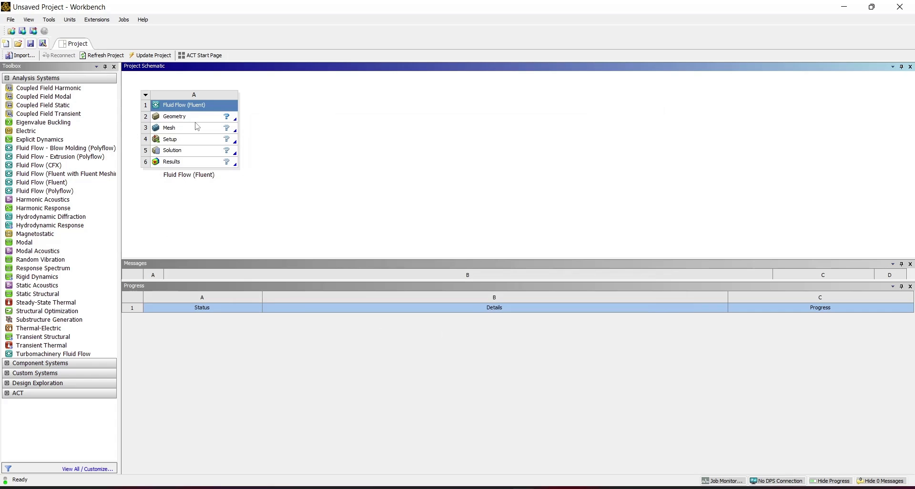
- Open the Geometry cell of the Fluid Flow (Fluent) system in DesignModeler
{"action": "double_click", "coordinate": [202, 120]}
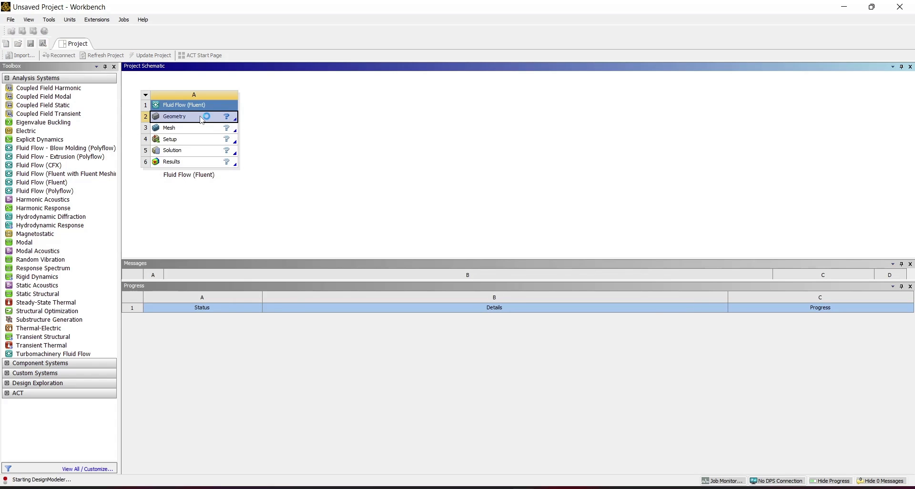
{"action": "right_click", "coordinate": [202, 120]}
{"action": "left_click", "coordinate": [272, 96]}
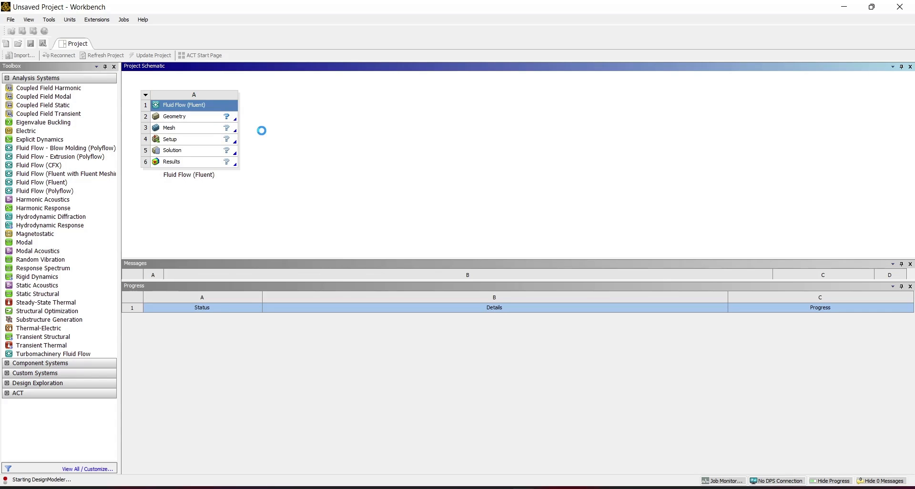
{"action": "right_click", "coordinate": [232, 122]}
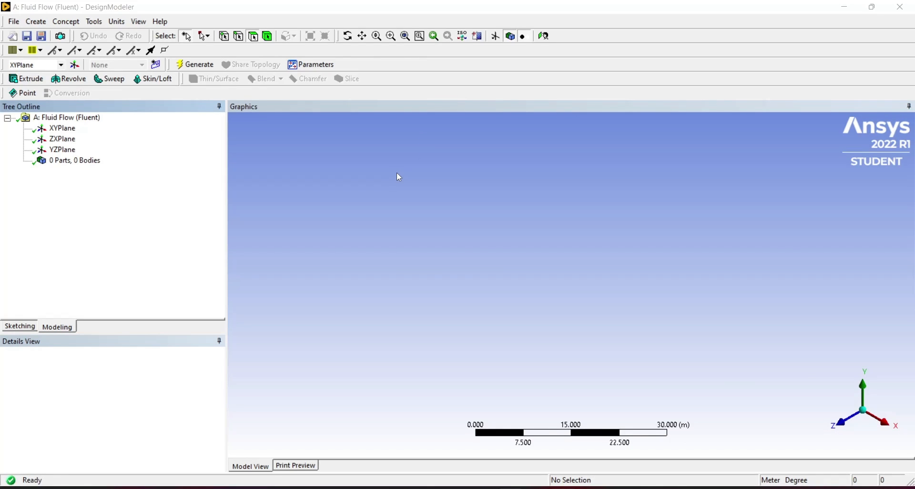
- Check the problem schematic, then face the XY plane, create a new sketch on XYPlane and enter sketching mode
{"action": "left_click", "coordinate": [533, 488]}
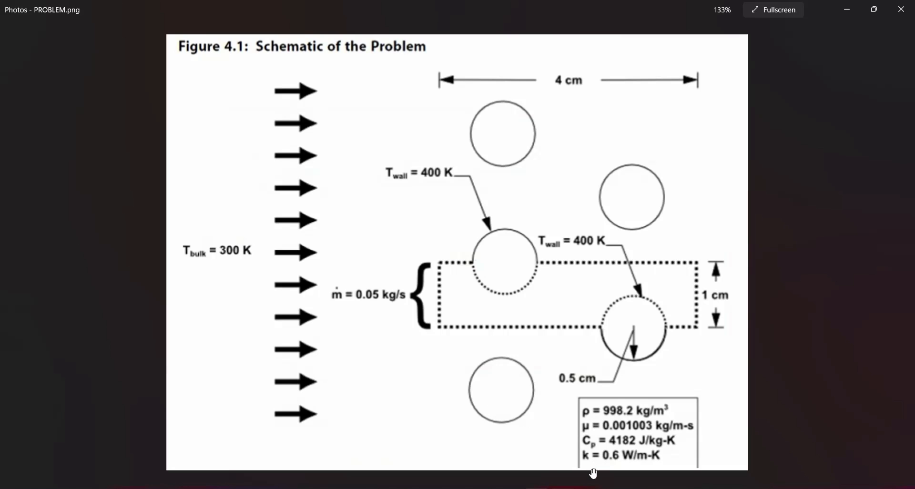
{"action": "left_click", "coordinate": [559, 488]}
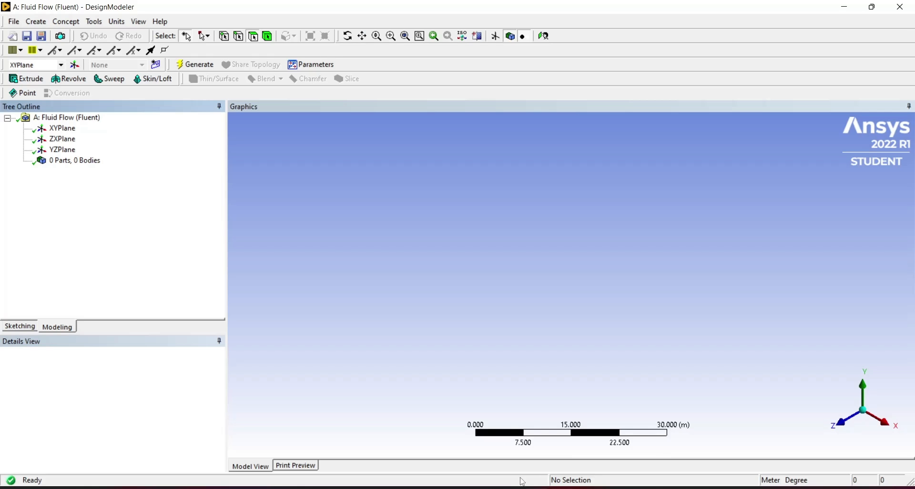
{"action": "left_click", "coordinate": [847, 422]}
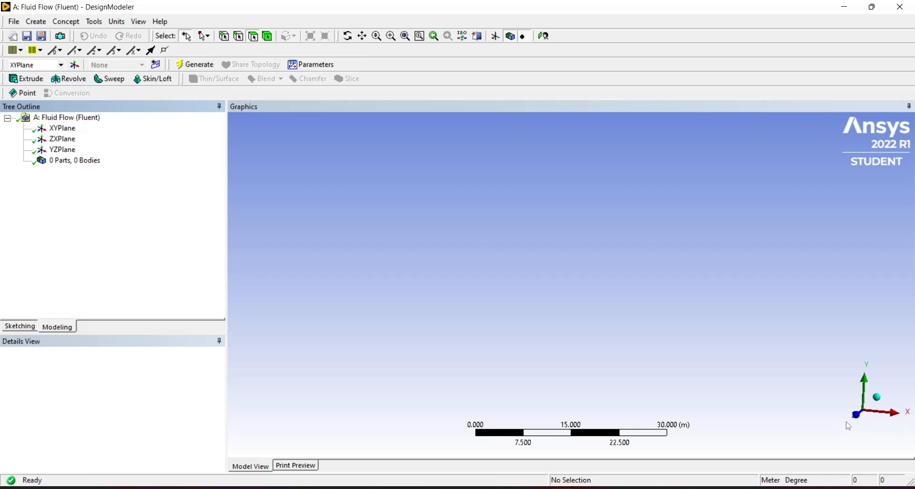
{"action": "left_click", "coordinate": [65, 130]}
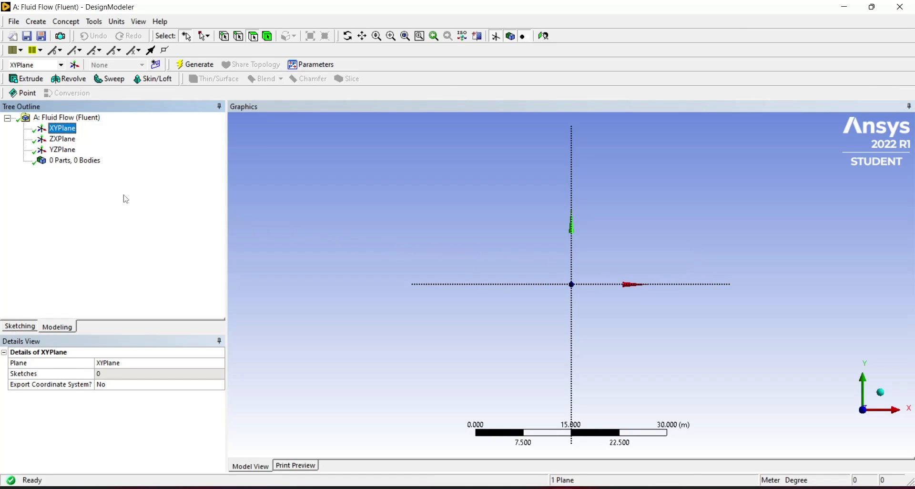
{"action": "left_click", "coordinate": [156, 65]}
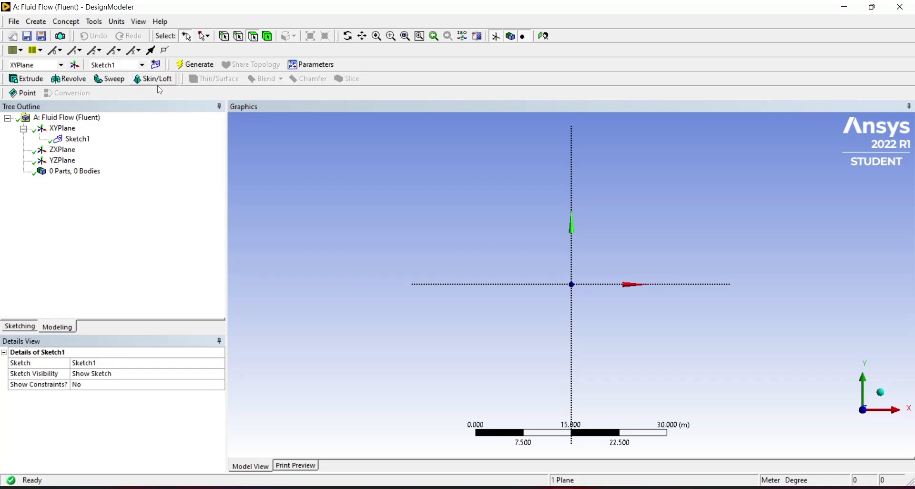
{"action": "left_click", "coordinate": [79, 139]}
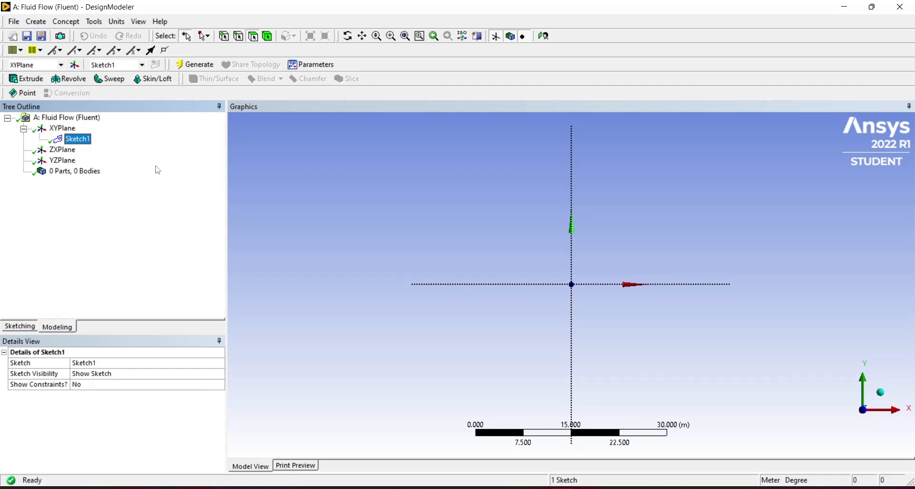
{"action": "left_click", "coordinate": [26, 329]}
- Set the model's length unit to centimeter to match the problem schematic
{"action": "scroll", "coordinate": [594, 327], "scroll_direction": "up", "scroll_amount": 5}
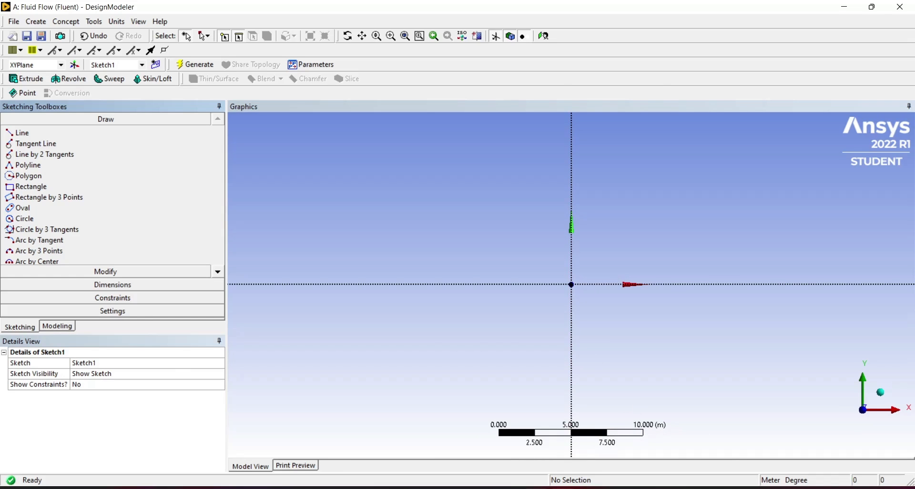
{"action": "left_click", "coordinate": [584, 488]}
{"action": "left_click", "coordinate": [562, 488]}
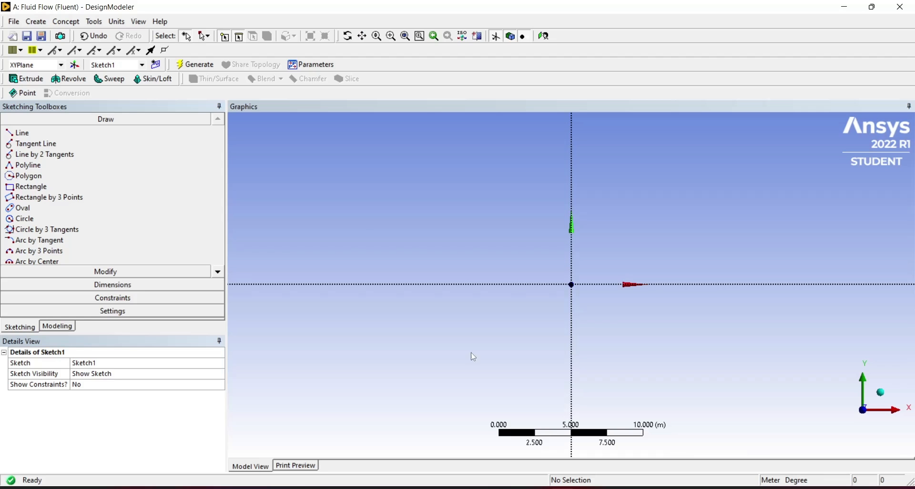
{"action": "left_click", "coordinate": [116, 22]}
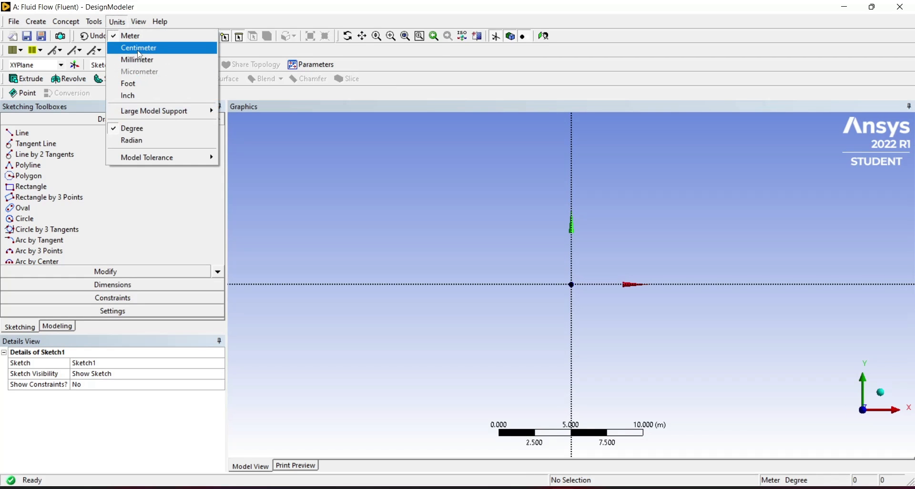
{"action": "left_click", "coordinate": [139, 48]}
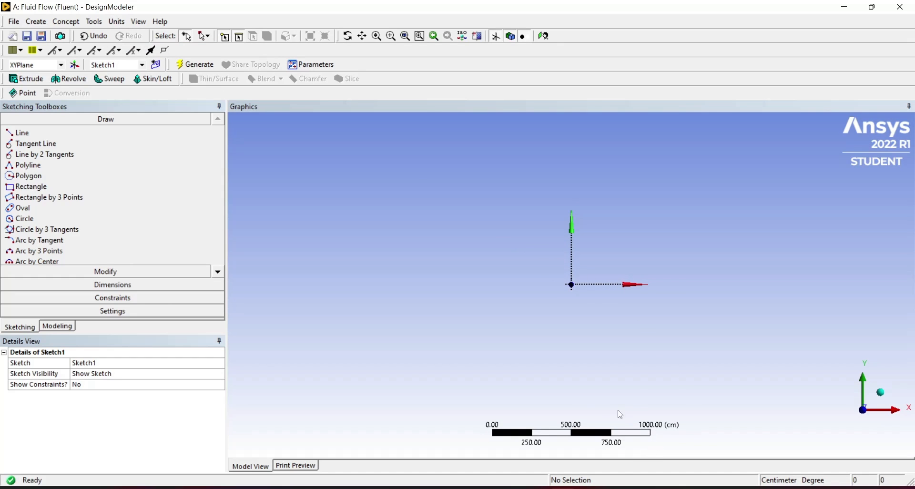
- Sketch a rectangle about 4.4 cm wide and 1.4 cm high with its lower-left corner at the origin
{"action": "left_click", "coordinate": [570, 488]}
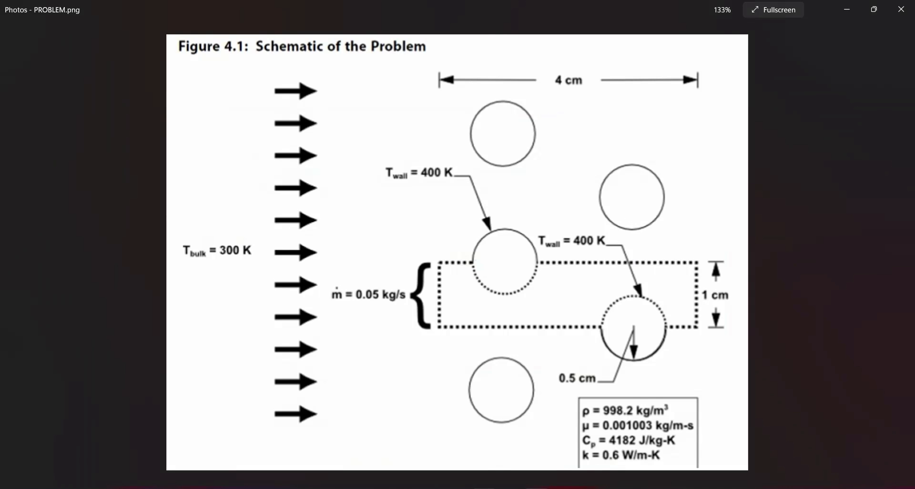
{"action": "left_click", "coordinate": [589, 487]}
{"action": "scroll", "coordinate": [588, 352], "scroll_direction": "up", "scroll_amount": 3}
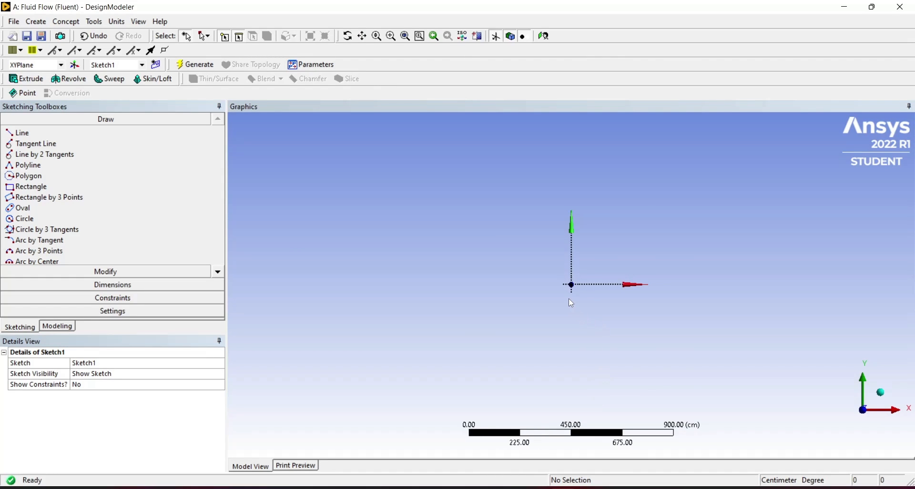
{"action": "scroll", "coordinate": [569, 299], "scroll_direction": "up", "scroll_amount": 8}
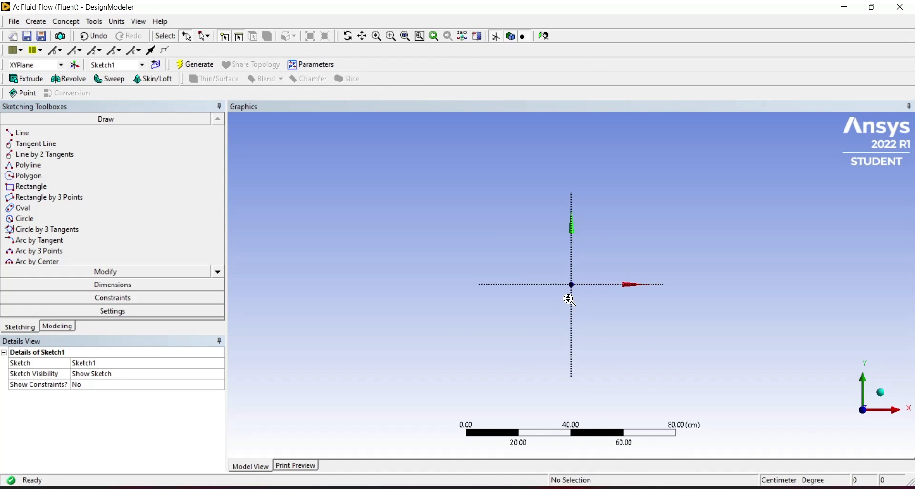
{"action": "scroll", "coordinate": [570, 300], "scroll_direction": "up", "scroll_amount": 5}
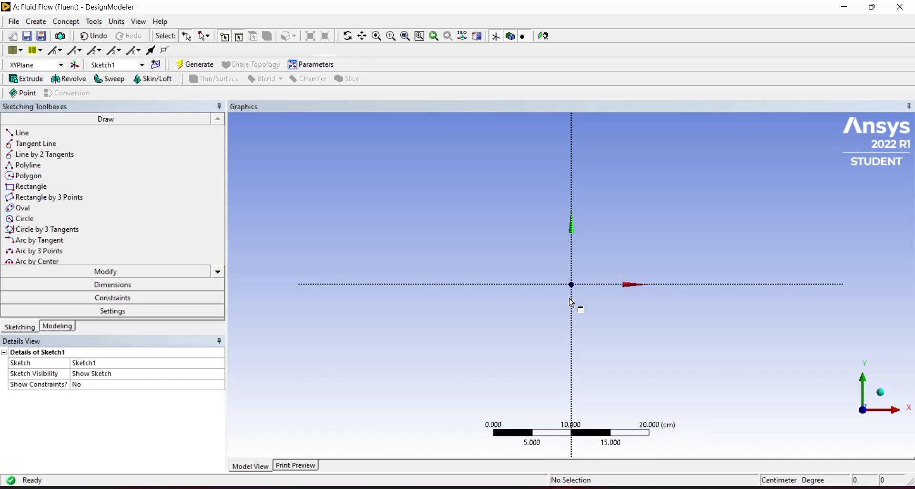
{"action": "scroll", "coordinate": [572, 303], "scroll_direction": "up", "scroll_amount": 1}
{"action": "scroll", "coordinate": [571, 302], "scroll_direction": "up", "scroll_amount": 2}
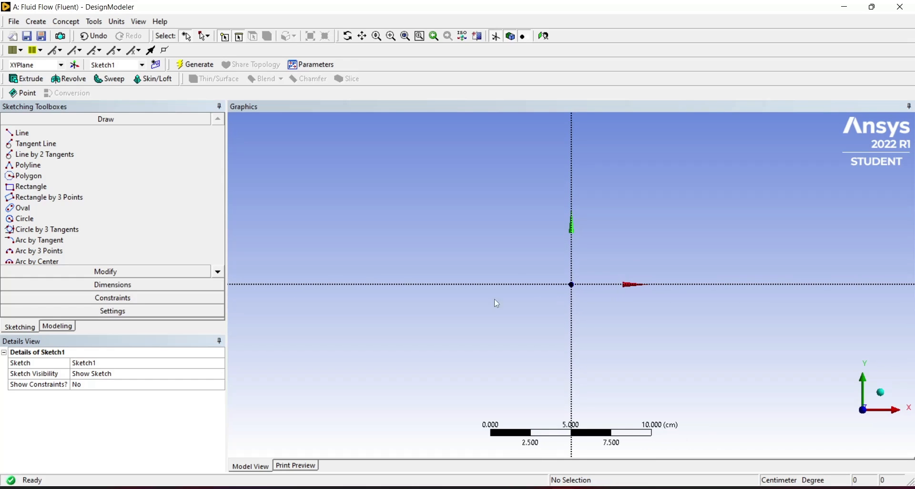
{"action": "left_click", "coordinate": [29, 186]}
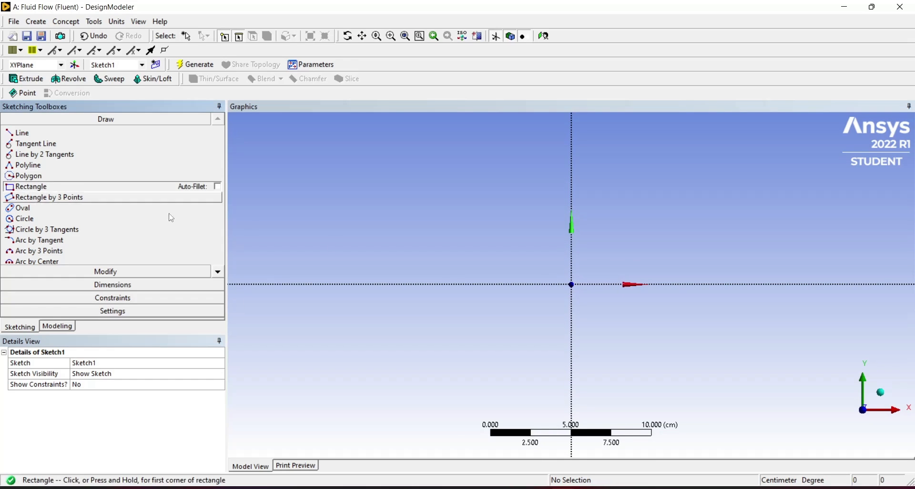
{"action": "left_click", "coordinate": [572, 284]}
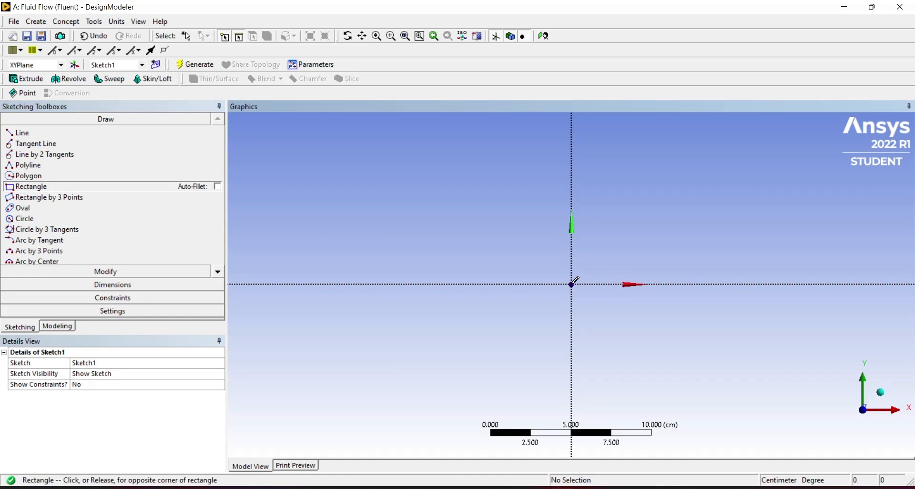
{"action": "left_click", "coordinate": [642, 261]}
- Examine the sketched rectangle enlarged and centred in the graphics area
{"action": "scroll", "coordinate": [656, 262], "scroll_direction": "up", "scroll_amount": 2}
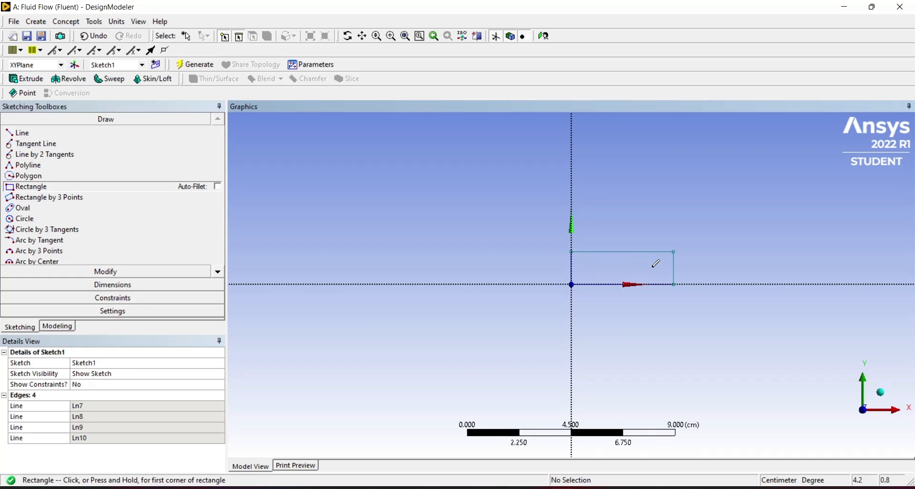
{"action": "left_click", "coordinate": [362, 36]}
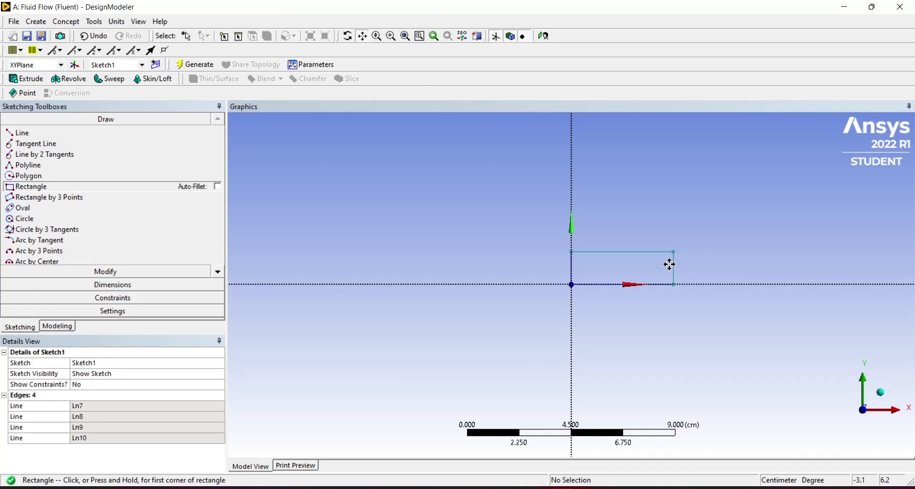
{"action": "mouse_move", "coordinate": [667, 266]}
{"action": "left_mouse_down"}
{"action": "mouse_move", "coordinate": [453, 319]}
{"action": "mouse_move", "coordinate": [719, 262]}
{"action": "mouse_move", "coordinate": [600, 274]}
{"action": "left_mouse_up"}
{"action": "scroll", "coordinate": [493, 306], "scroll_direction": "up", "scroll_amount": 2}
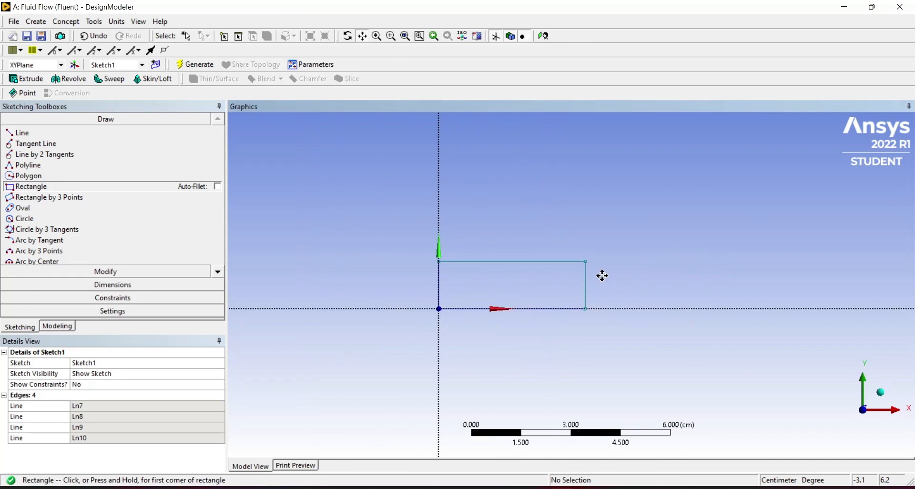
{"action": "scroll", "coordinate": [538, 300], "scroll_direction": "up", "scroll_amount": 3}
{"action": "left_click_drag", "start_coordinate": [538, 297], "coordinate": [568, 296]}
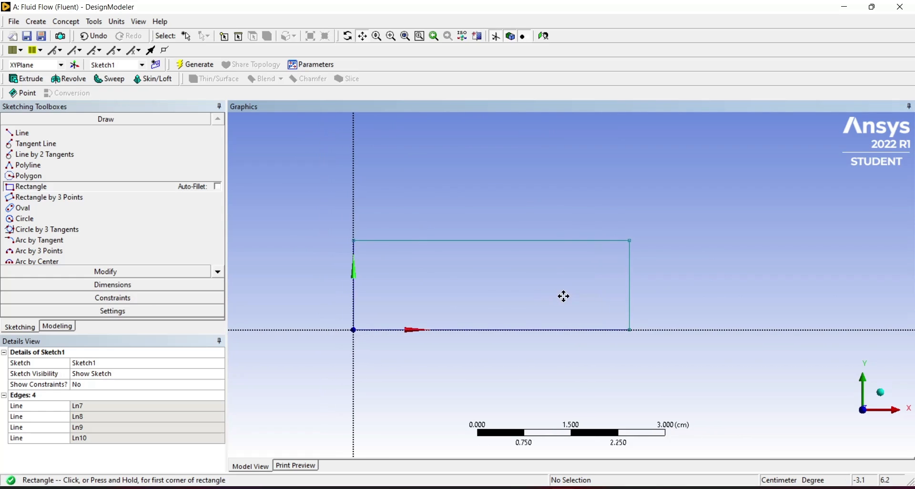
{"action": "left_click", "coordinate": [363, 38]}
{"action": "mouse_move", "coordinate": [439, 243]}
{"action": "left_mouse_down"}
{"action": "mouse_move", "coordinate": [491, 238]}
{"action": "mouse_move", "coordinate": [490, 248]}
{"action": "left_mouse_up"}
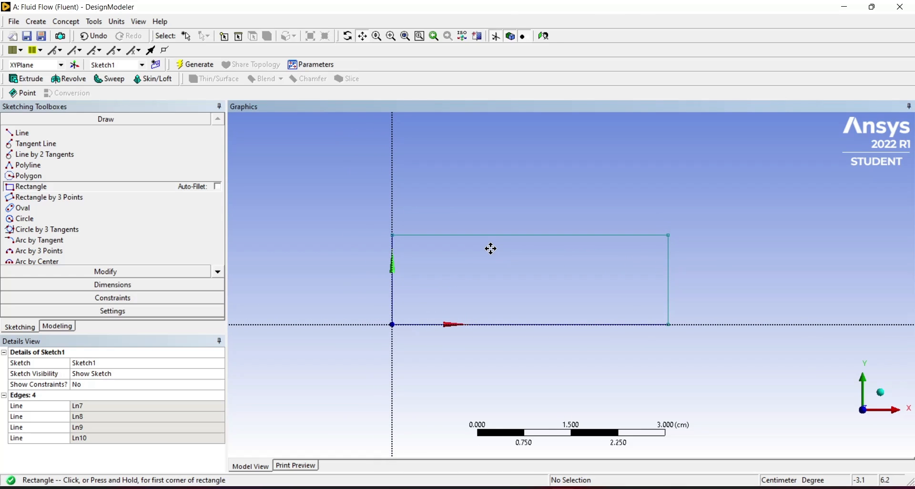
{"action": "left_click", "coordinate": [367, 41]}
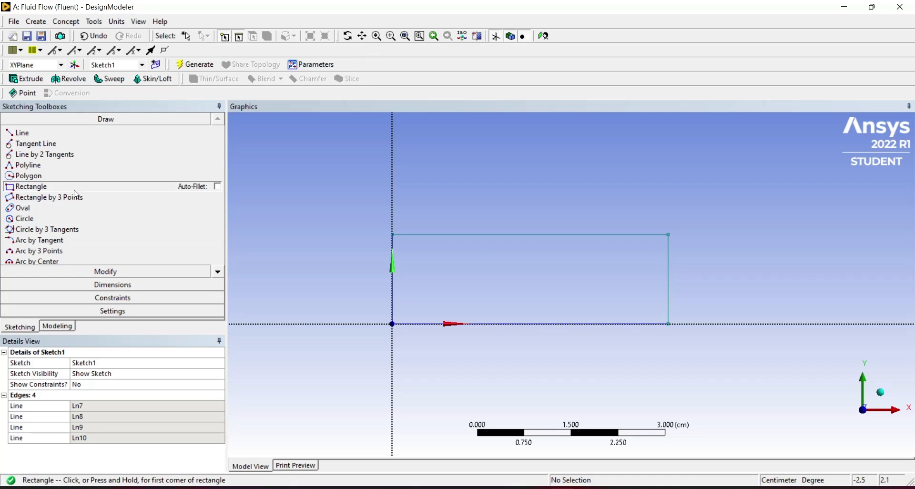
- Dimension the rectangle's width along its upper edge and its height along its right edge
{"action": "left_click", "coordinate": [97, 271]}
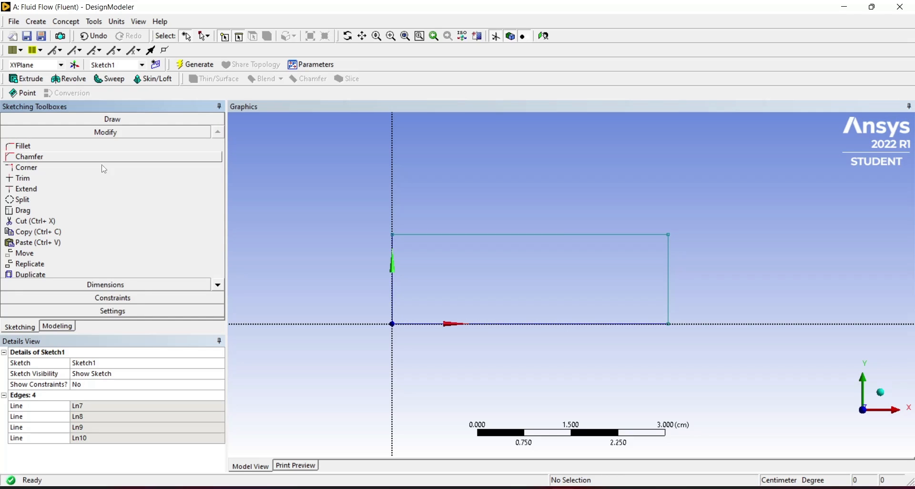
{"action": "left_click", "coordinate": [122, 283]}
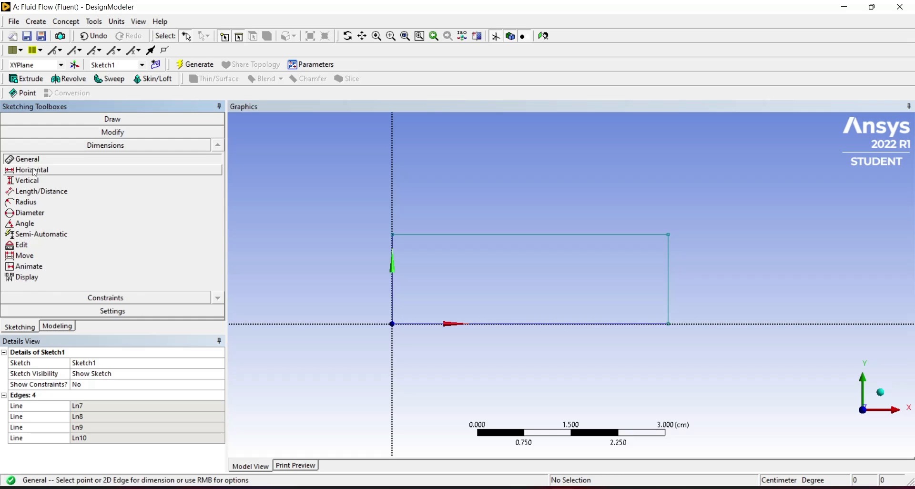
{"action": "left_click", "coordinate": [533, 234]}
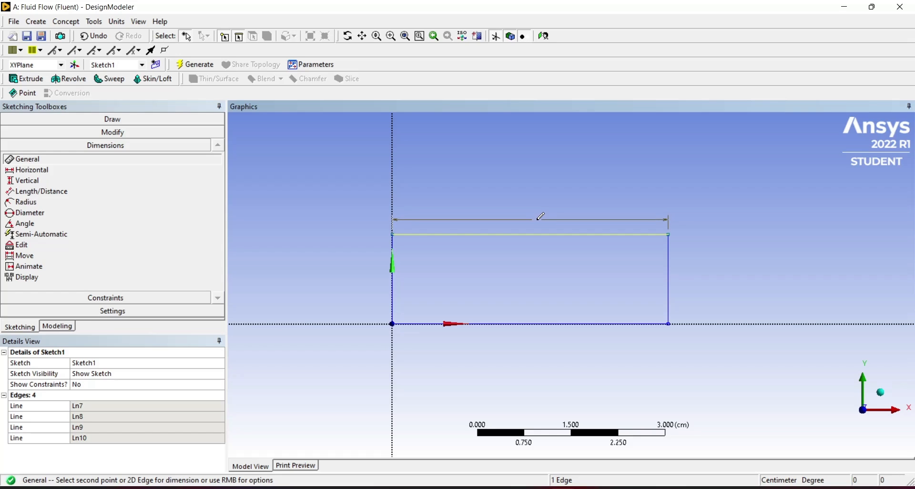
{"action": "left_click", "coordinate": [541, 222]}
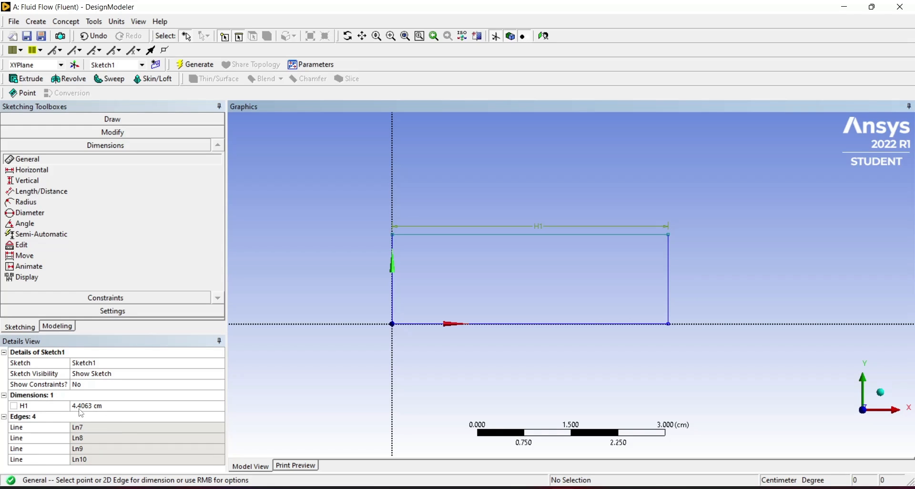
{"action": "left_click", "coordinate": [668, 263]}
{"action": "left_click", "coordinate": [681, 263]}
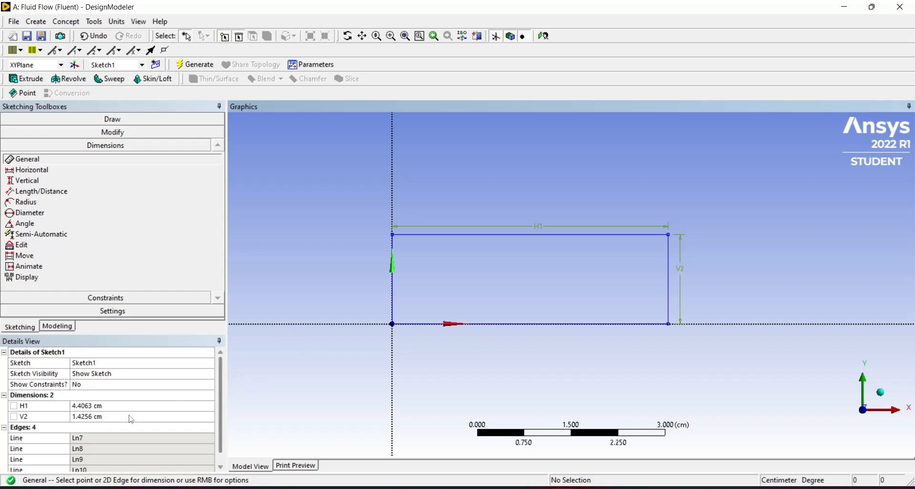
- Set the rectangle's width to 4 cm and its height to 1 cm
{"action": "left_click", "coordinate": [148, 406]}
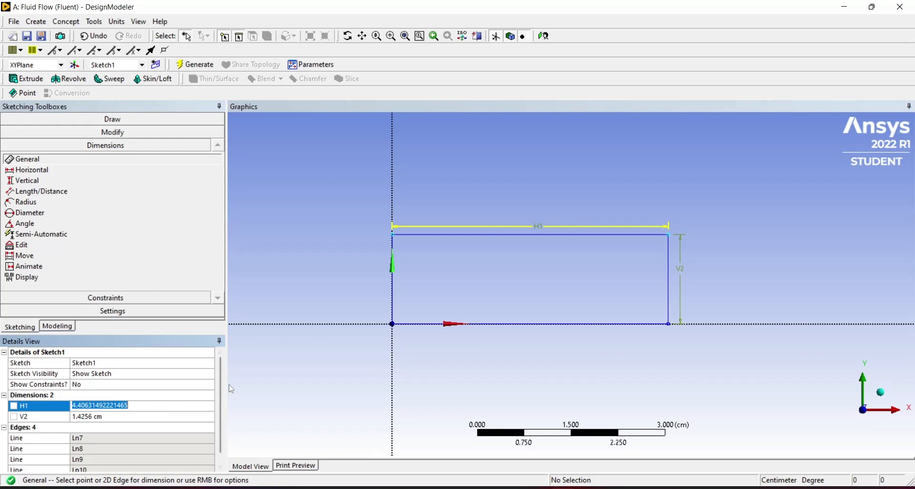
{"action": "type", "text": "4"}
{"action": "key", "text": "Return"}
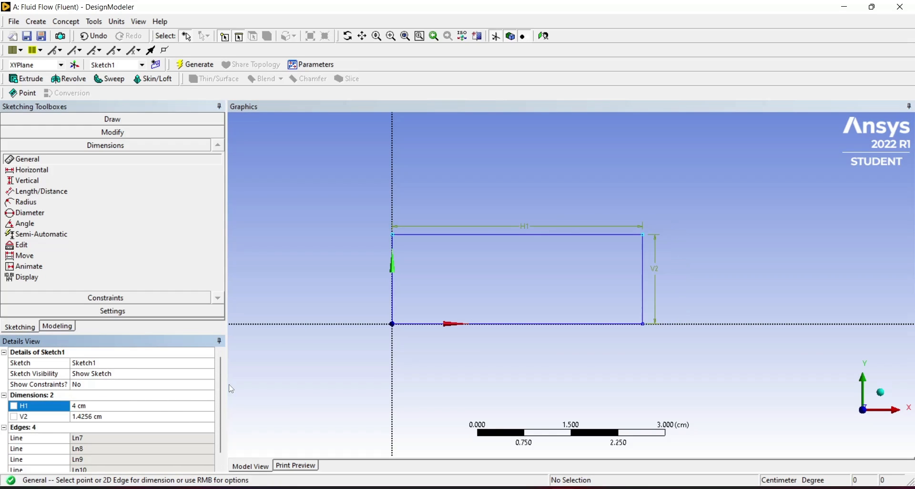
{"action": "left_click", "coordinate": [171, 416]}
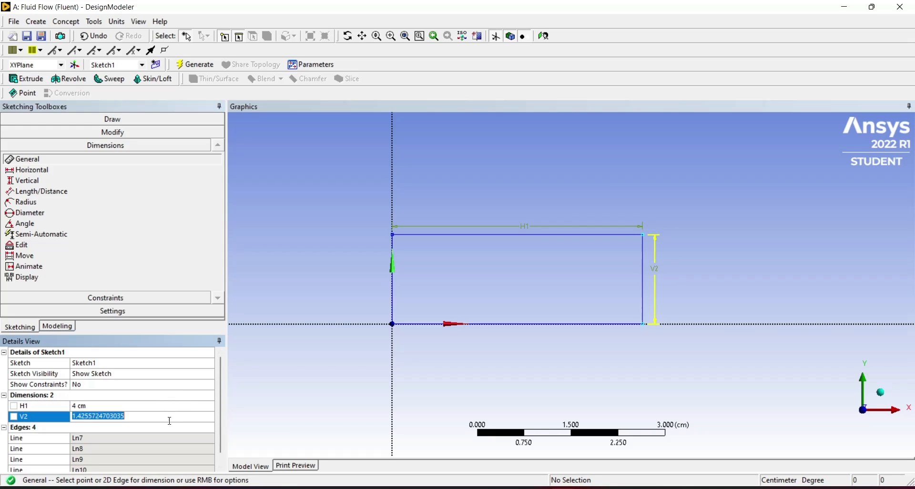
{"action": "type", "text": "1"}
{"action": "key", "text": "Return"}
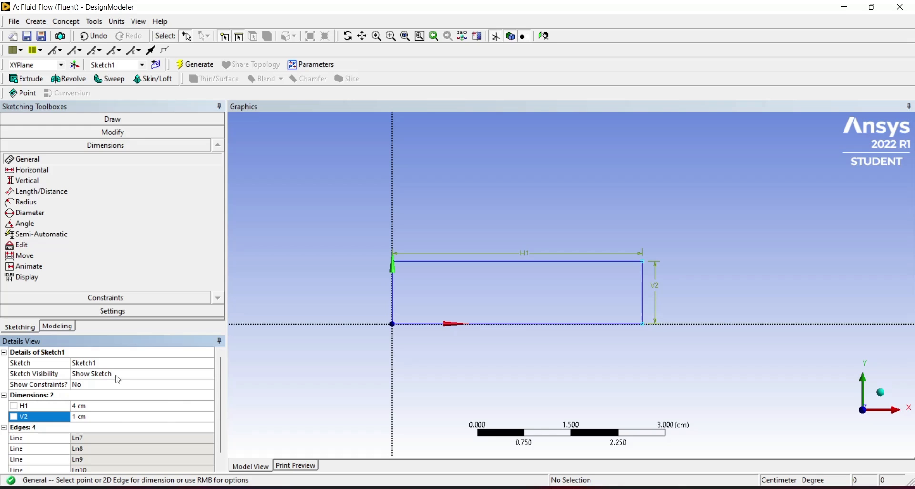
- Examine the resized rectangle and check the tube positions in the problem schematic
{"action": "scroll", "coordinate": [535, 309], "scroll_direction": "up", "scroll_amount": 3}
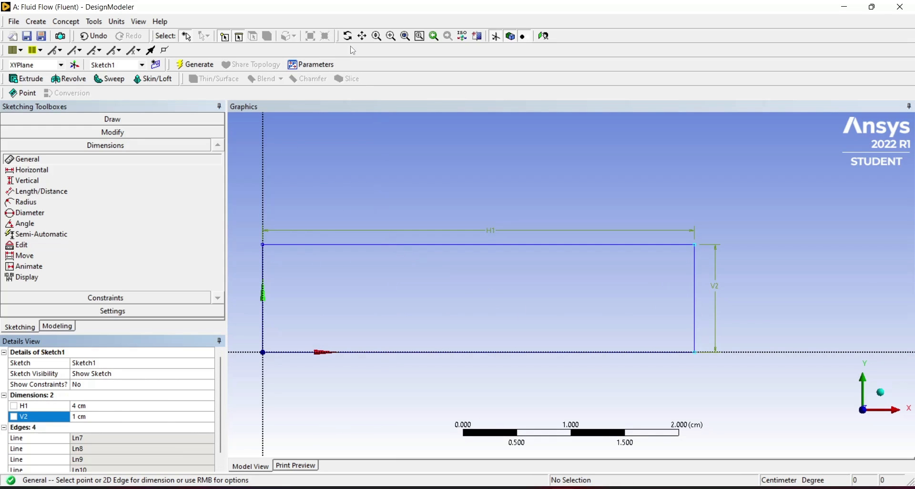
{"action": "left_click", "coordinate": [362, 36]}
{"action": "mouse_move", "coordinate": [371, 306]}
{"action": "left_mouse_down"}
{"action": "mouse_move", "coordinate": [486, 280]}
{"action": "mouse_move", "coordinate": [419, 294]}
{"action": "mouse_move", "coordinate": [426, 284]}
{"action": "left_mouse_up"}
{"action": "scroll", "coordinate": [486, 279], "scroll_direction": "up", "scroll_amount": 3}
{"action": "scroll", "coordinate": [394, 281], "scroll_direction": "down", "scroll_amount": 2}
{"action": "scroll", "coordinate": [395, 282], "scroll_direction": "up", "scroll_amount": 1}
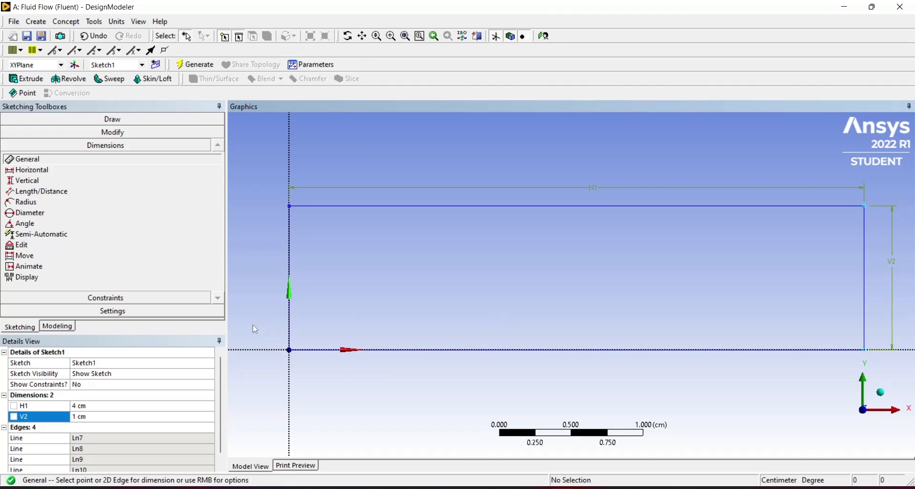
{"action": "key", "text": "alt+Tab"}
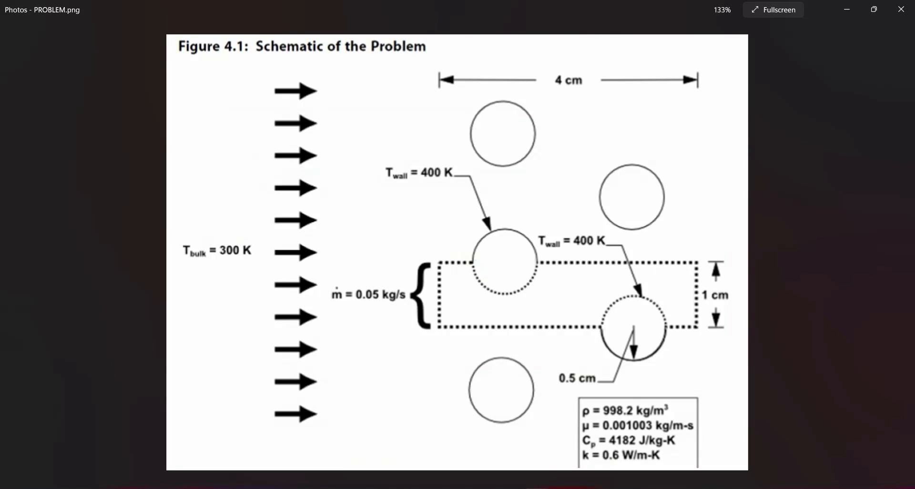
{"action": "key", "text": "alt+Tab"}
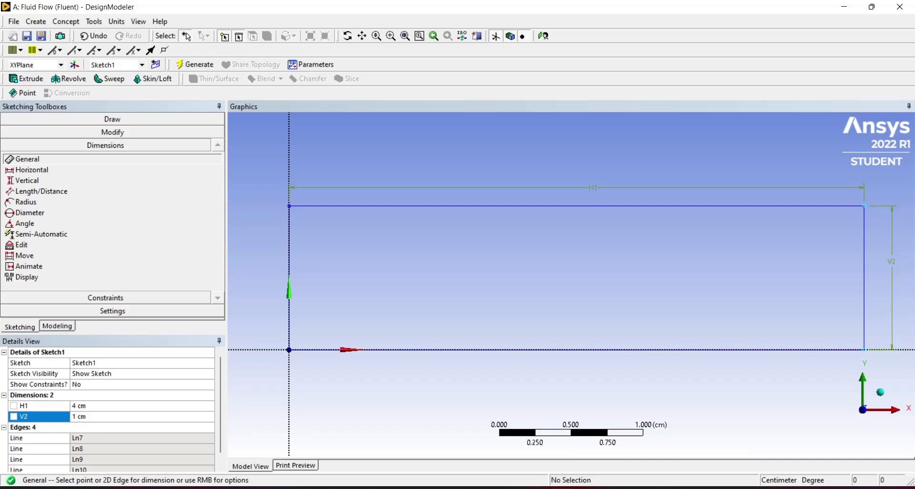
- Sketch a circle of about 0.26 cm radius centred on the rectangle's upper edge, about 0.53 cm from its left corner
{"action": "left_click", "coordinate": [108, 121]}
{"action": "left_click", "coordinate": [25, 218]}
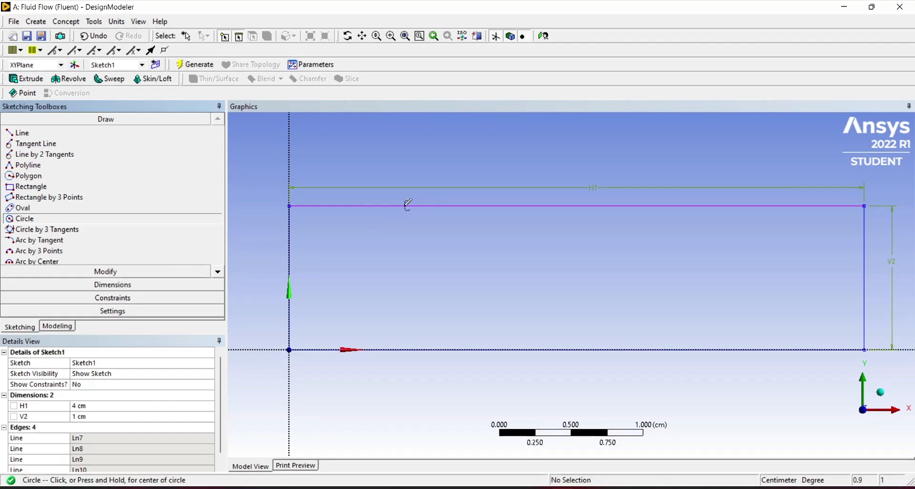
{"action": "left_click", "coordinate": [364, 205]}
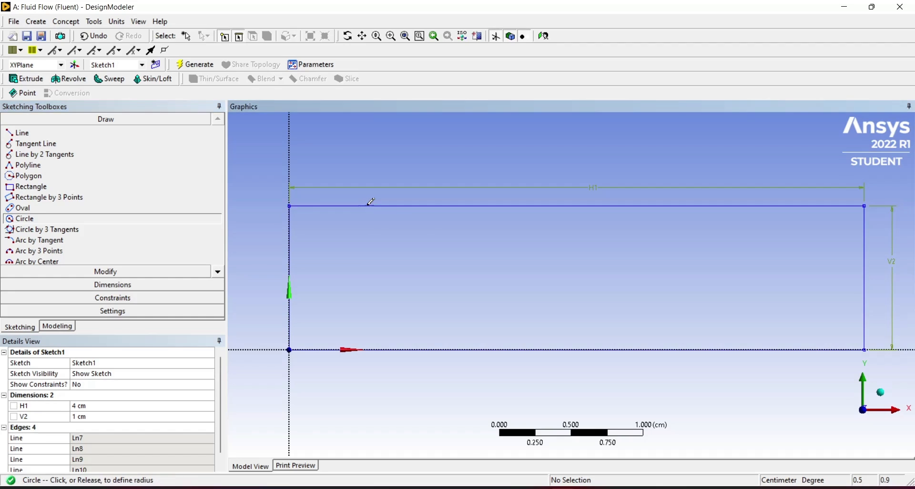
{"action": "left_click", "coordinate": [404, 205]}
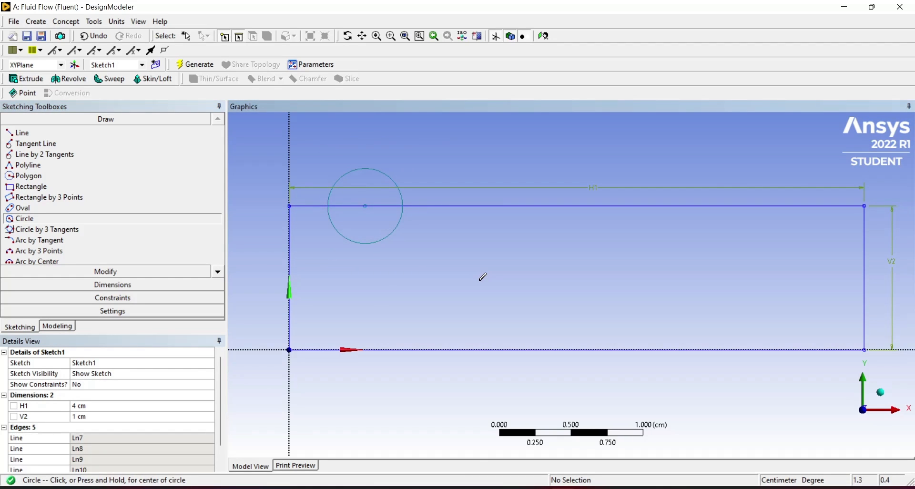
{"action": "key", "text": "Escape"}
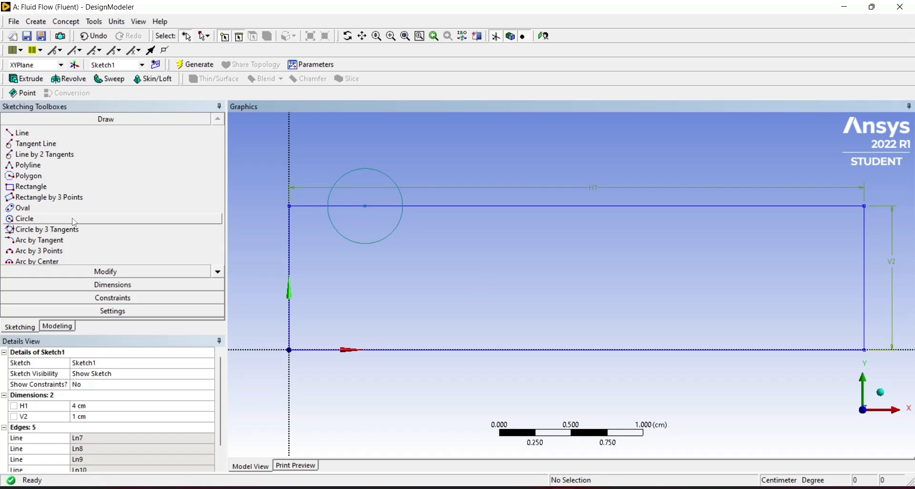
- Sketch a second circle of about 0.22 cm radius centred on the rectangle's lower edge, about 2.8 cm from the origin
{"action": "left_click", "coordinate": [74, 219]}
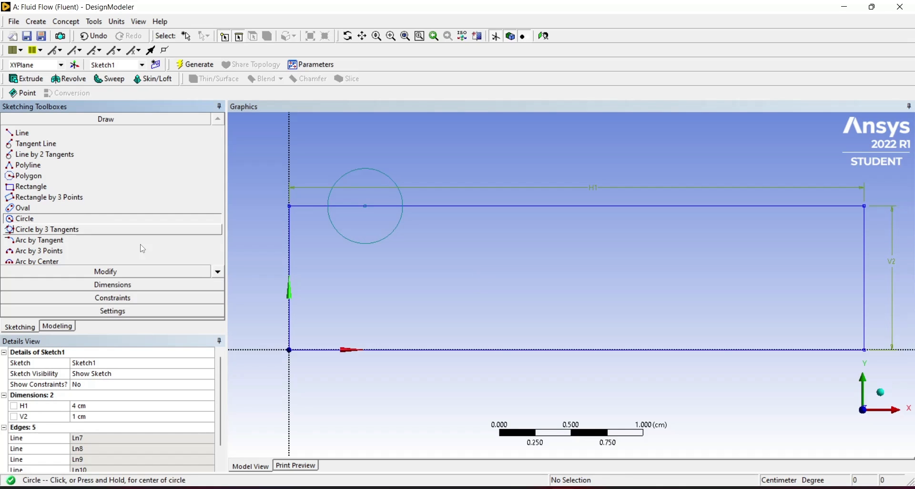
{"action": "left_click", "coordinate": [692, 349]}
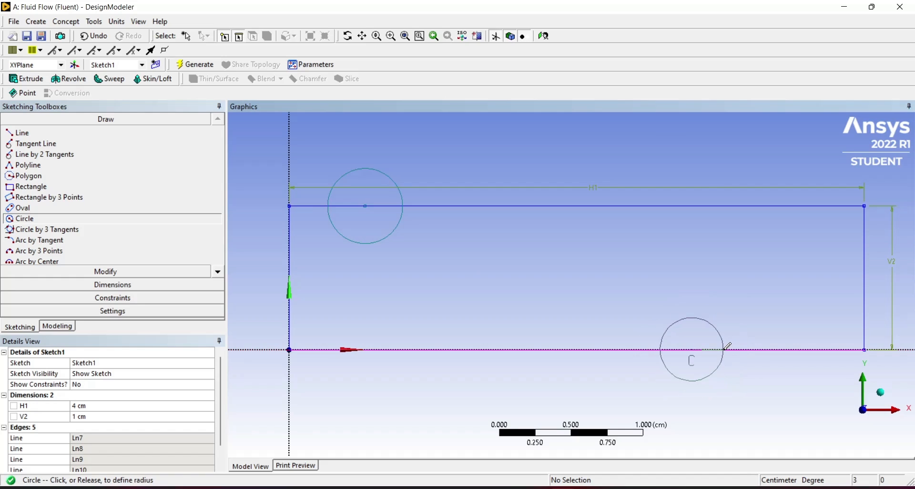
{"action": "left_click", "coordinate": [724, 348]}
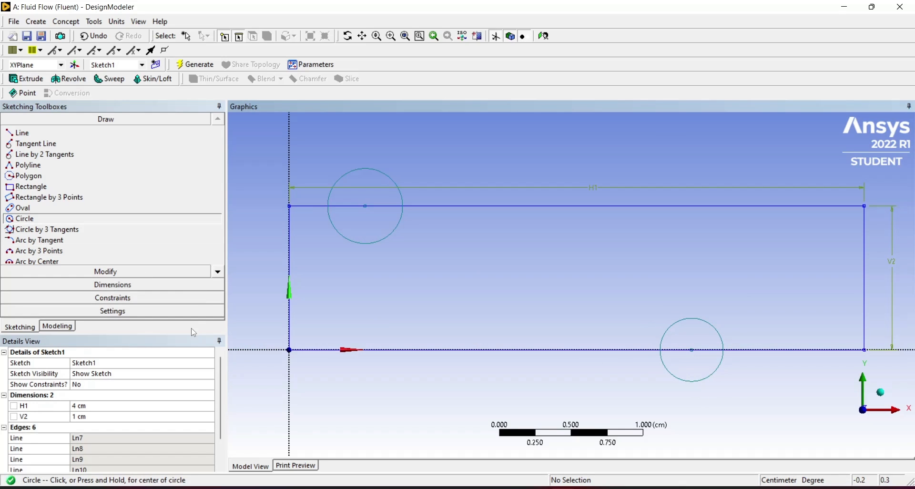
- Add radius dimensions to the upper and lower circles
{"action": "left_click", "coordinate": [82, 284]}
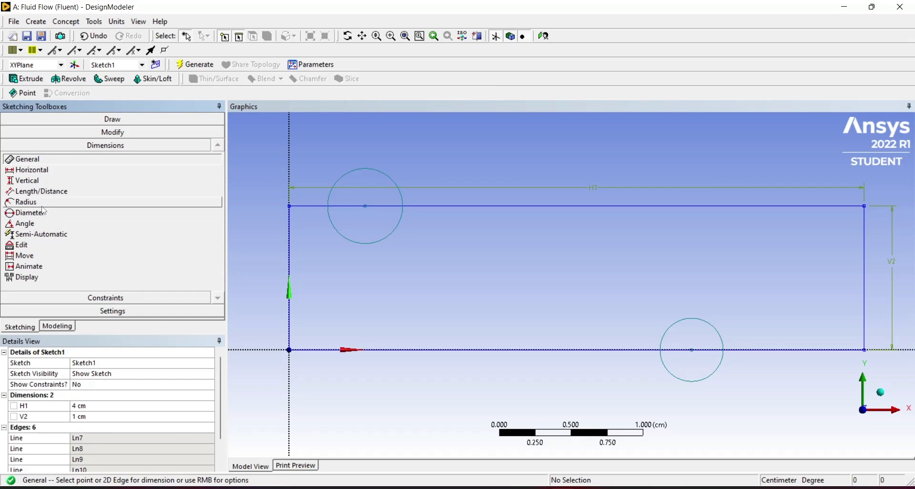
{"action": "left_click", "coordinate": [42, 206]}
{"action": "left_click", "coordinate": [399, 182]}
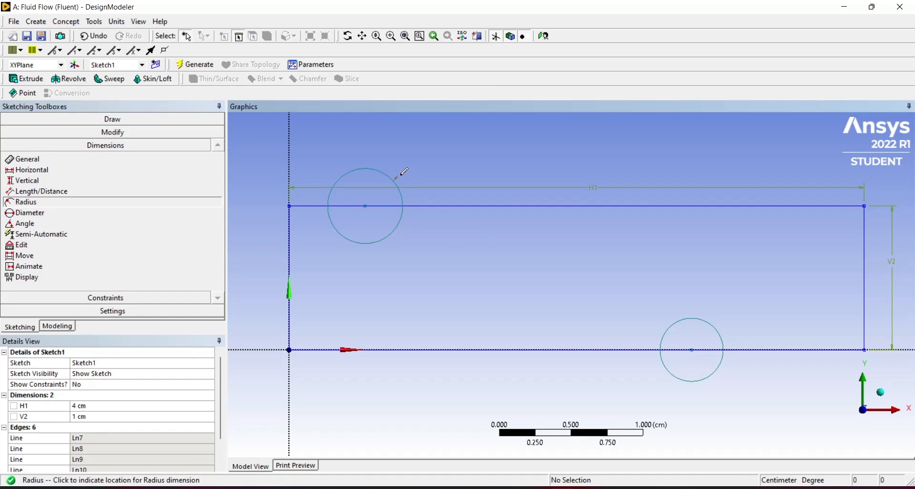
{"action": "left_click", "coordinate": [418, 151]}
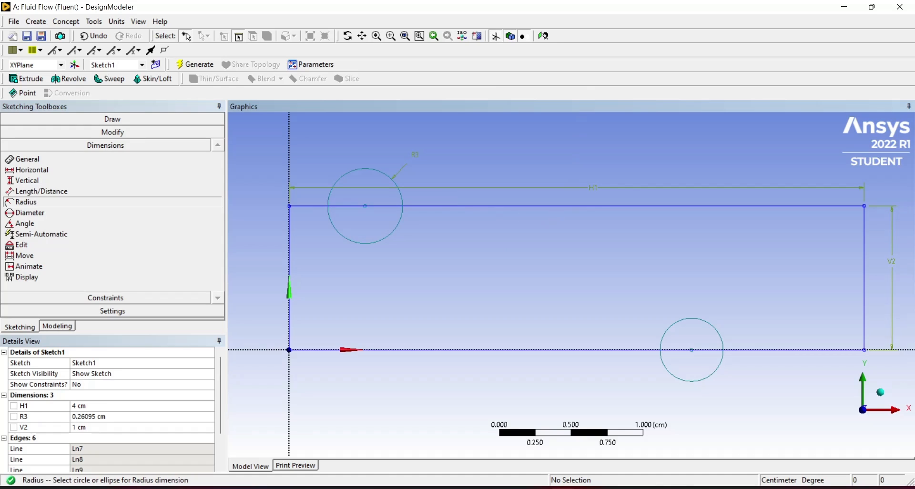
{"action": "left_click", "coordinate": [712, 379]}
{"action": "left_click", "coordinate": [720, 389]}
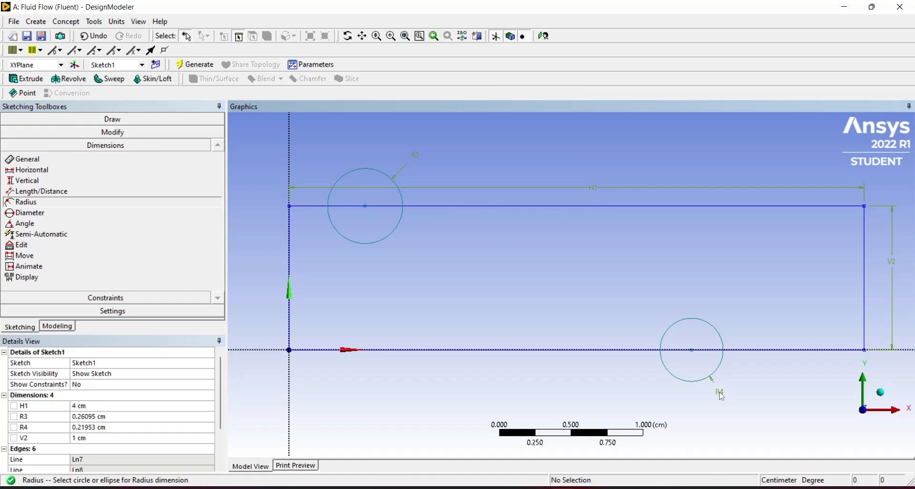
- Set the radius of both circles to 0.5 cm
{"action": "left_click", "coordinate": [109, 417]}
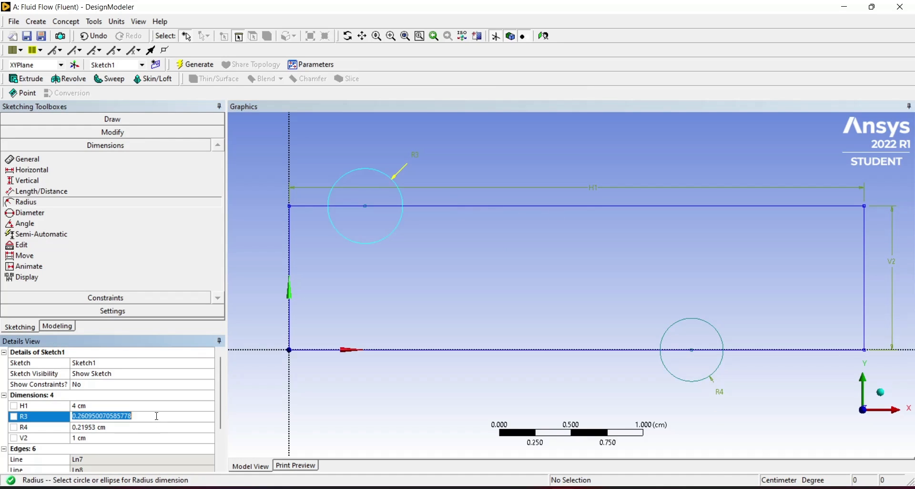
{"action": "type", "text": "0."}
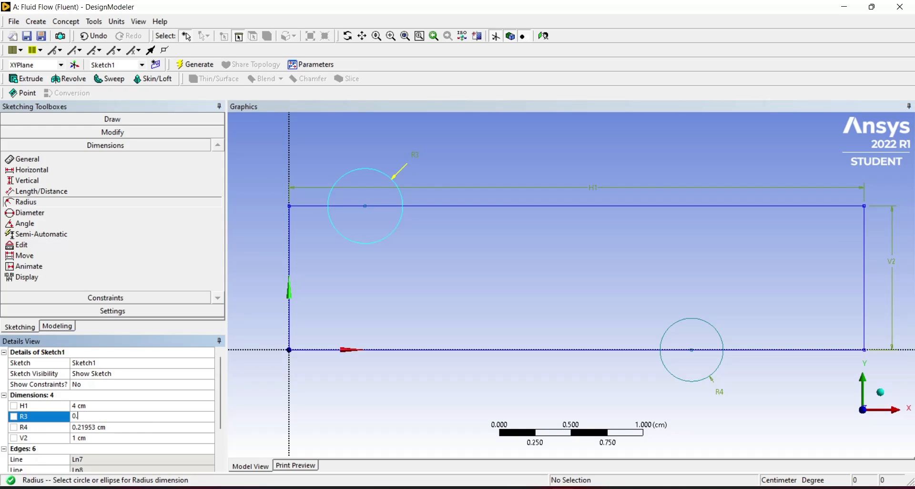
{"action": "type", "text": "5"}
{"action": "key", "text": "Return"}
{"action": "left_click", "coordinate": [130, 427]}
{"action": "type", "text": "0.5"}
{"action": "key", "text": "Return"}
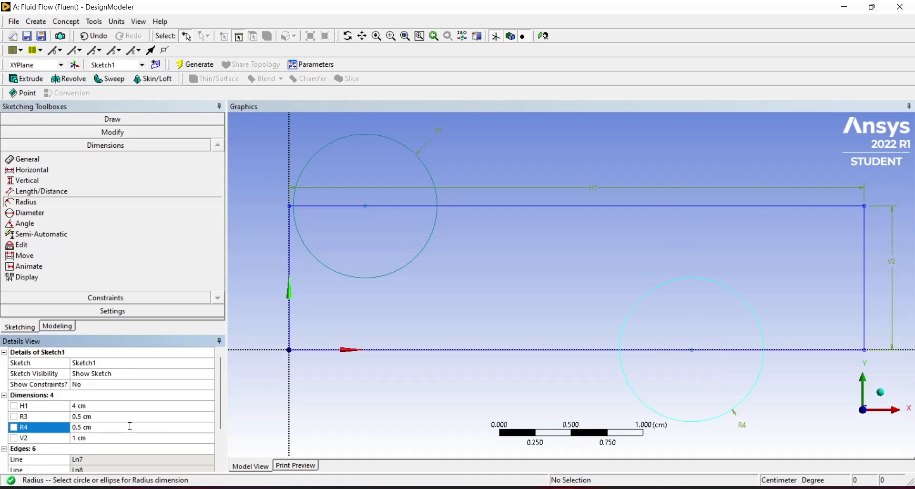
- Check the tube layout in the problem schematic and add a horizontal dimension between the upper circle's centre and the rectangle's upper-left corner
{"action": "key", "text": "alt+Tab"}
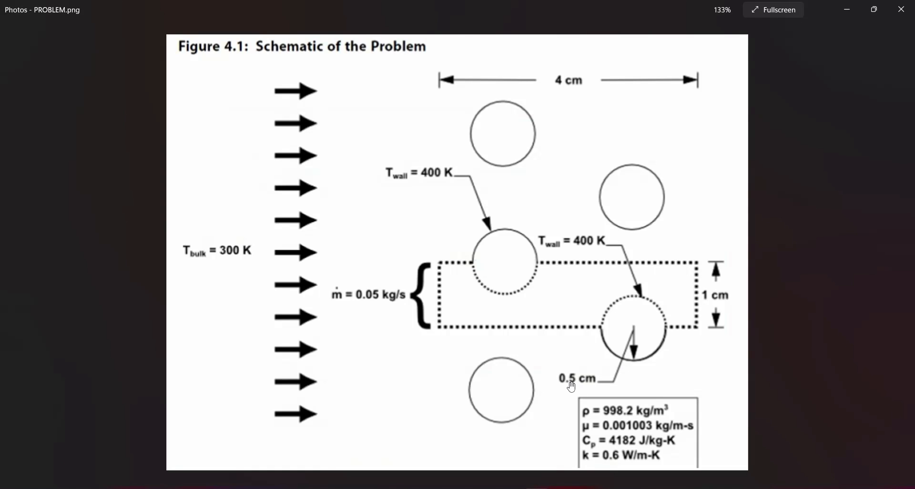
{"action": "key", "text": "alt+Tab"}
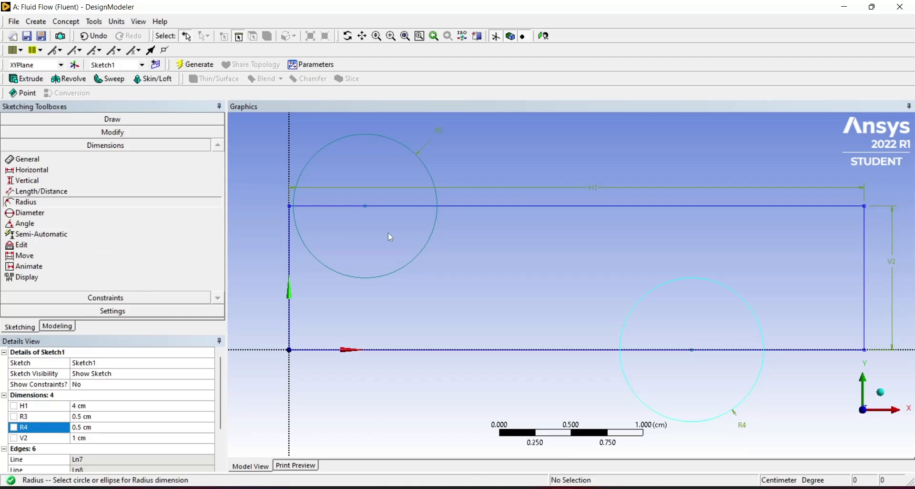
{"action": "key", "text": "alt+Tab"}
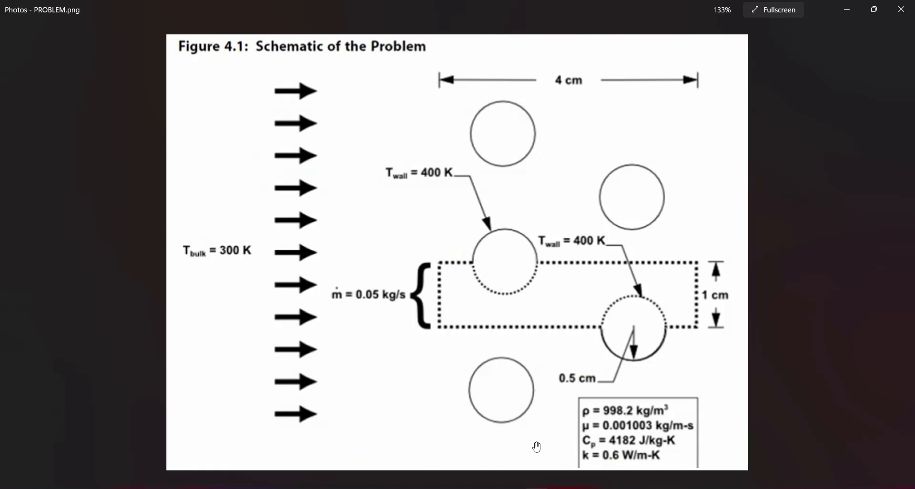
{"action": "key", "text": "alt+Tab"}
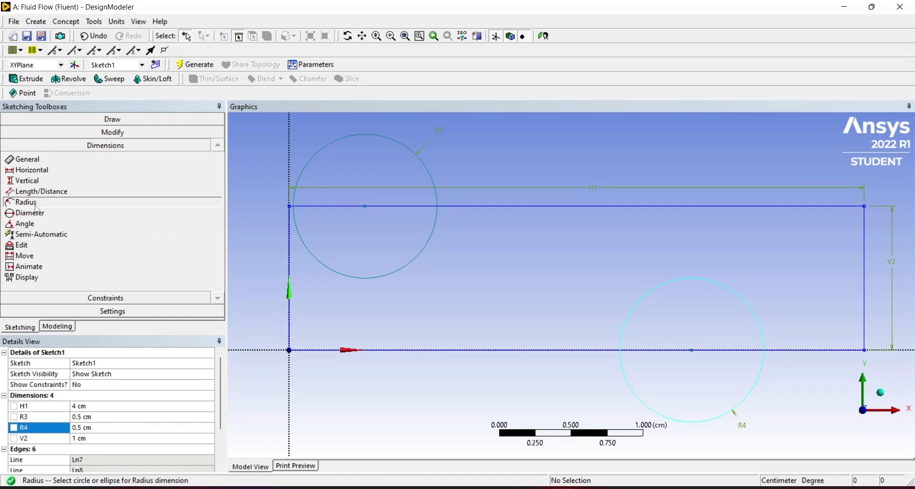
{"action": "left_click", "coordinate": [41, 173]}
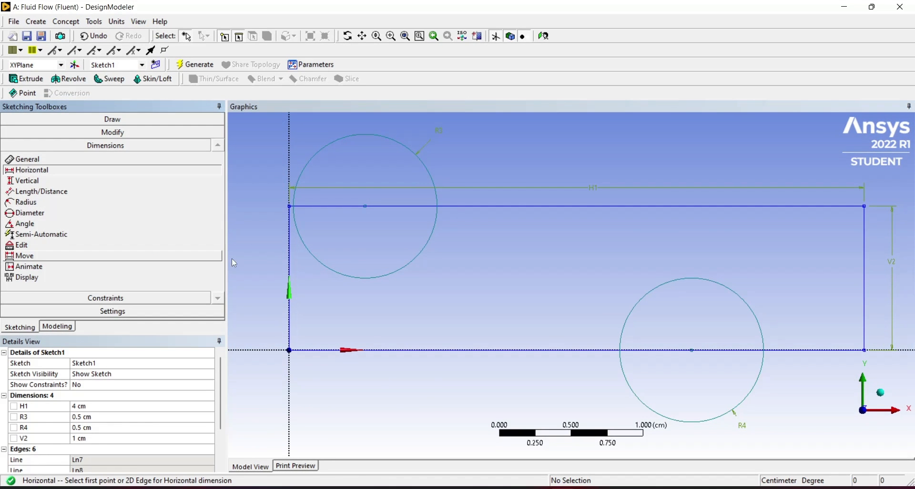
{"action": "left_click", "coordinate": [366, 208]}
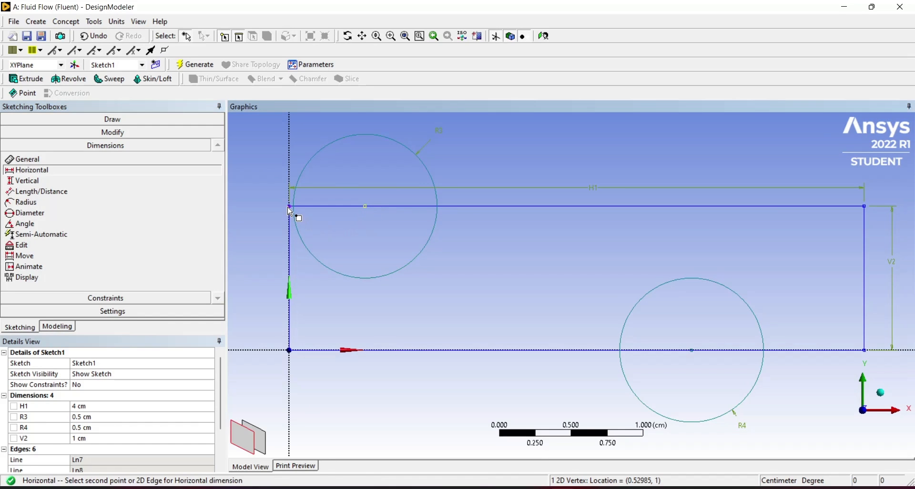
{"action": "left_click", "coordinate": [292, 212]}
{"action": "left_click", "coordinate": [329, 237]}
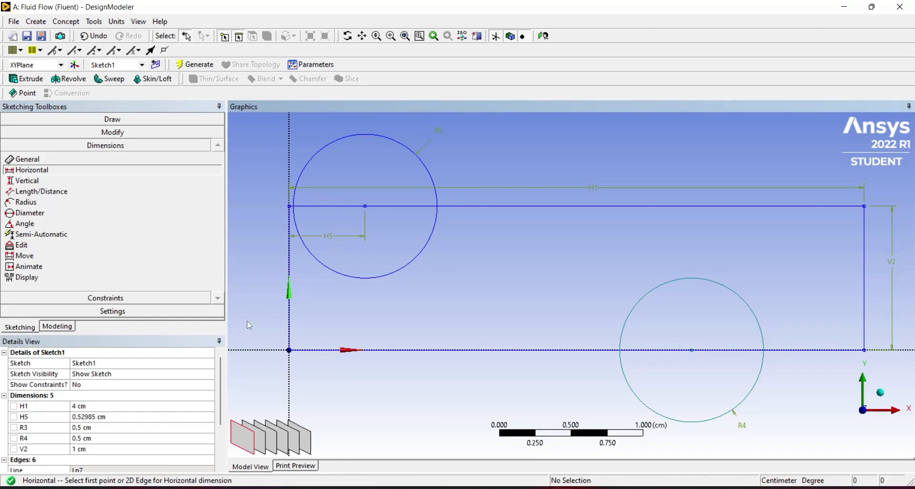
- Add a horizontal dimension between the lower circle's centre and the rectangle's lower-right corner
{"action": "left_click", "coordinate": [692, 351]}
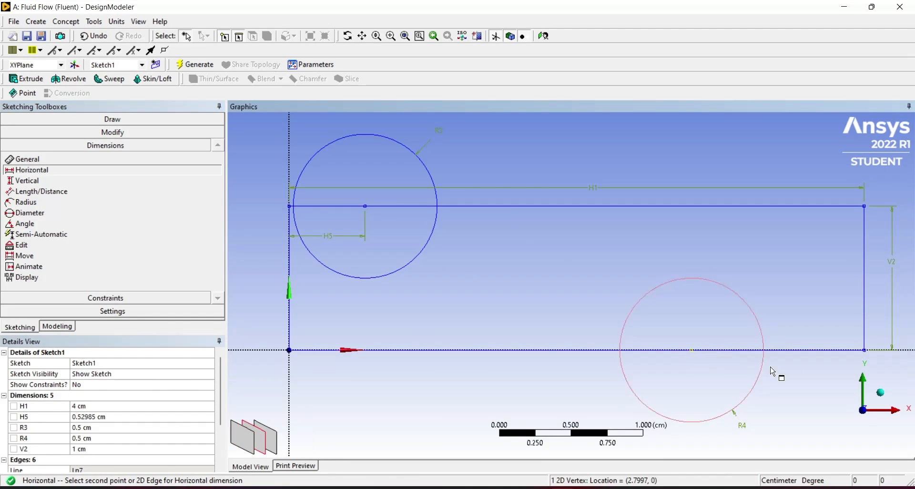
{"action": "left_click", "coordinate": [865, 352]}
{"action": "left_click", "coordinate": [858, 363]}
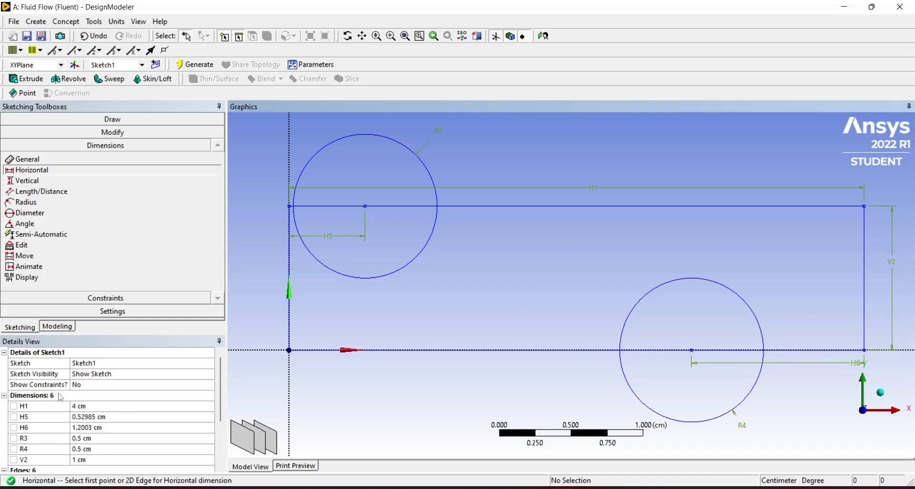
- Set the horizontal distances of both circle centres from the rectangle's corners to 1 cm
{"action": "left_click", "coordinate": [135, 417]}
{"action": "type", "text": "1"}
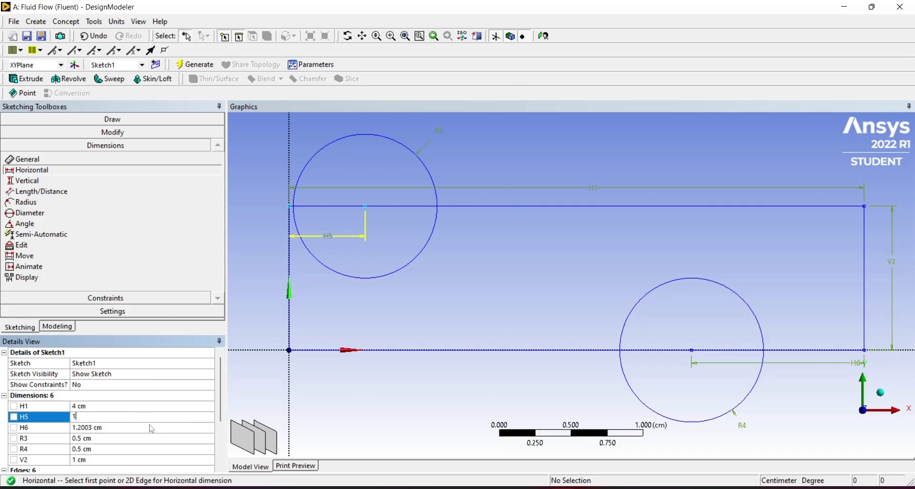
{"action": "left_click", "coordinate": [149, 425]}
{"action": "type", "text": "1"}
{"action": "key", "text": "Return"}
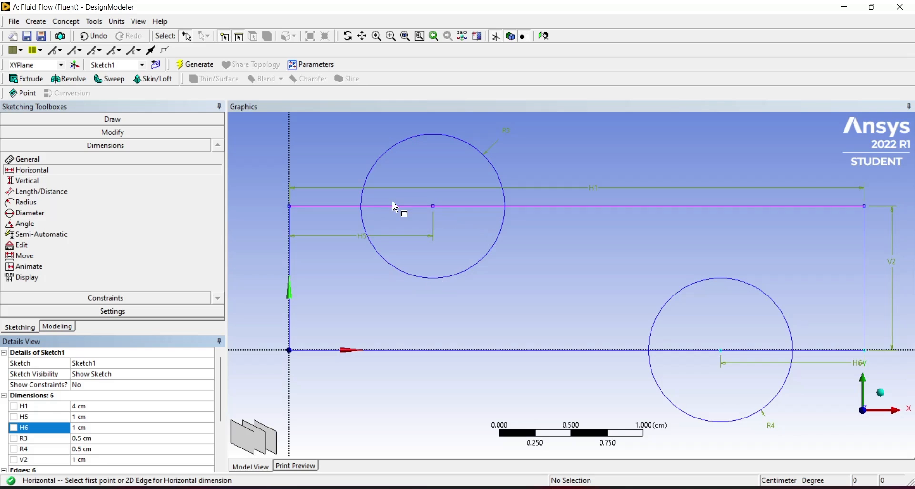
- Trim away the circle halves outside the rectangle and the rectangle edge segments lying inside both circles
{"action": "left_click", "coordinate": [159, 131]}
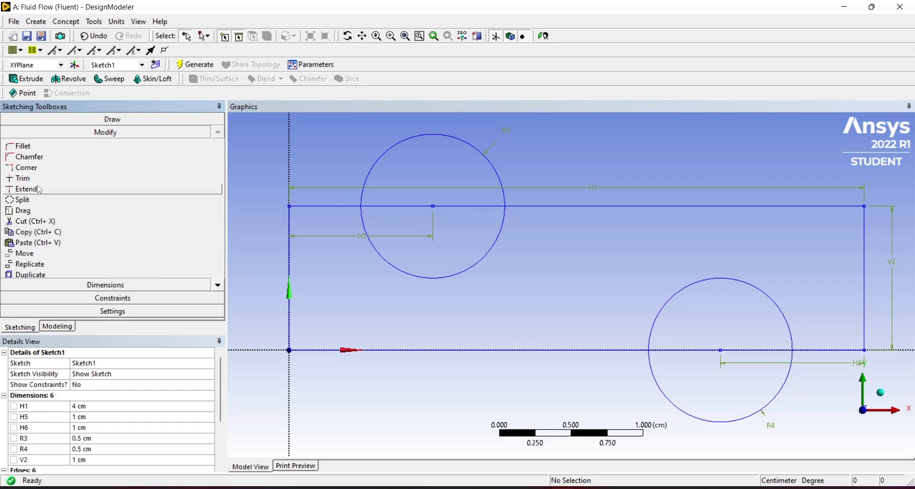
{"action": "left_click", "coordinate": [22, 178]}
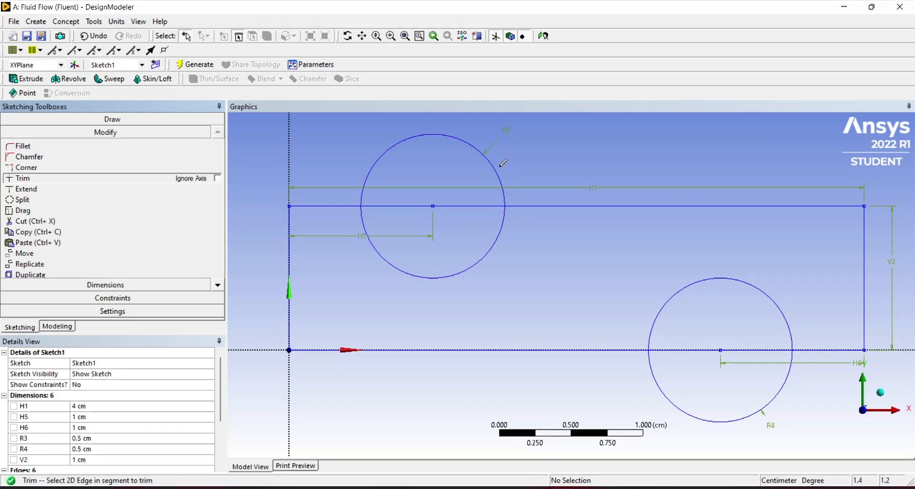
{"action": "left_click", "coordinate": [448, 135]}
{"action": "left_click", "coordinate": [459, 205]}
{"action": "left_click", "coordinate": [418, 205]}
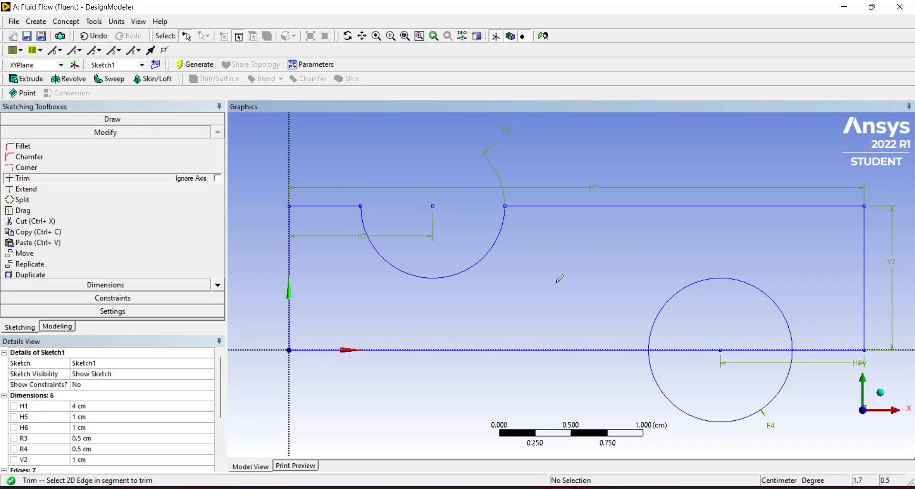
{"action": "left_click", "coordinate": [752, 351]}
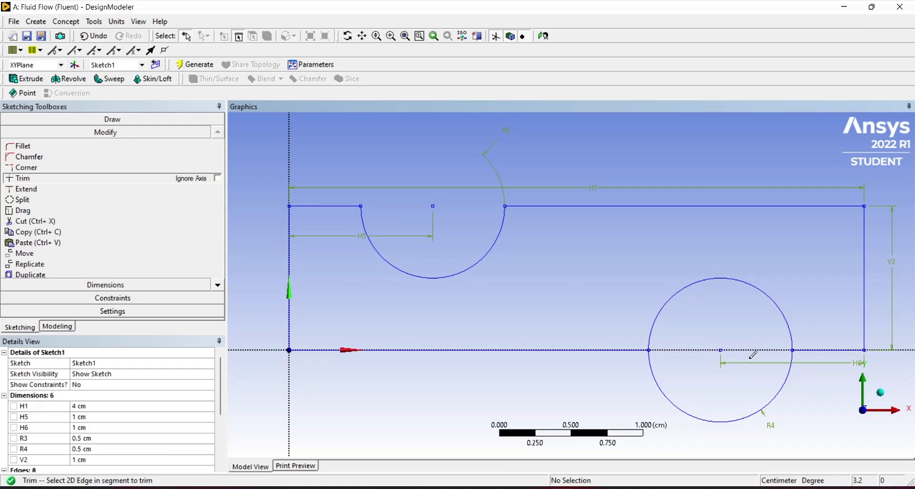
{"action": "left_click", "coordinate": [763, 409]}
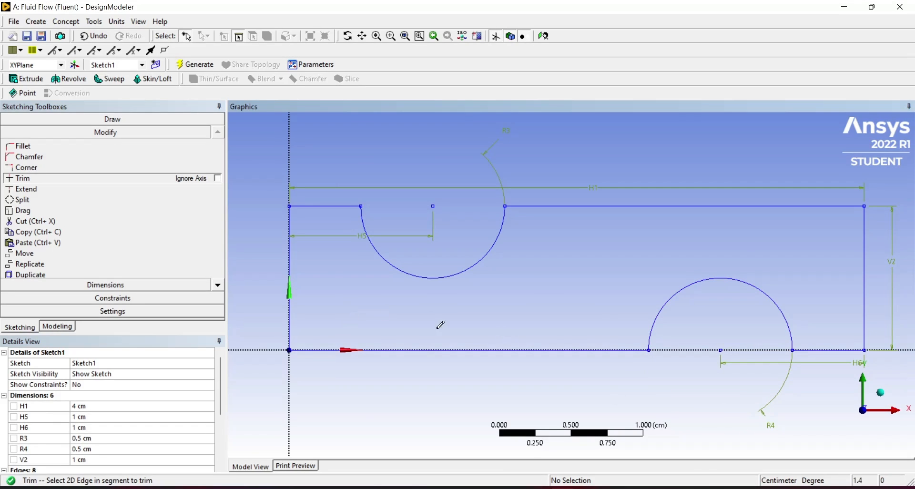
{"action": "left_click", "coordinate": [86, 119]}
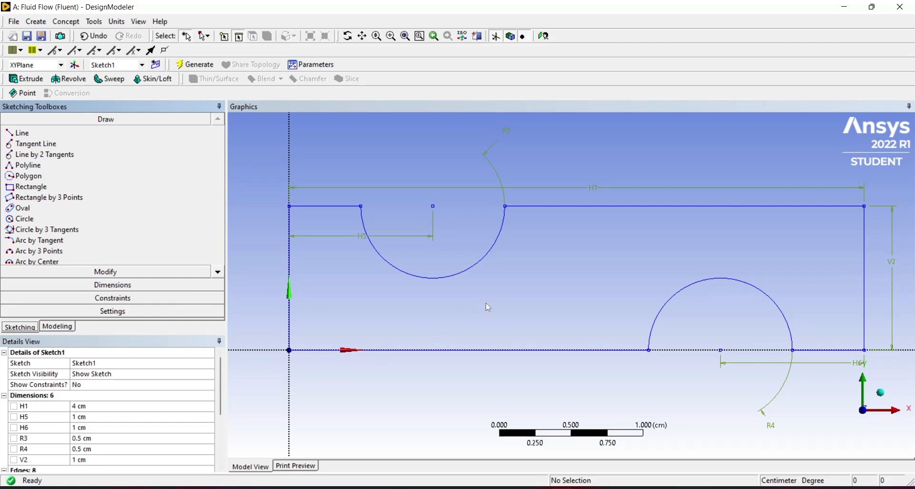
{"action": "scroll", "coordinate": [706, 337], "scroll_direction": "down", "scroll_amount": 2}
{"action": "scroll", "coordinate": [706, 338], "scroll_direction": "down", "scroll_amount": 1}
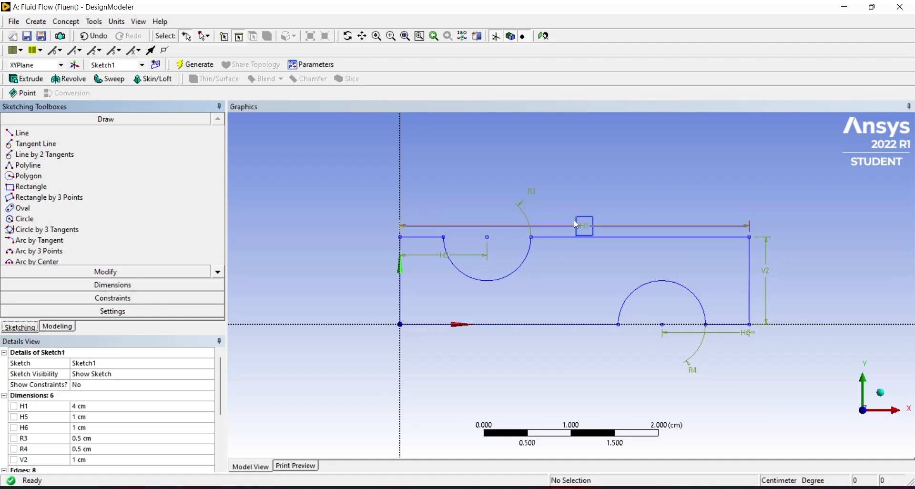
{"action": "scroll", "coordinate": [523, 260], "scroll_direction": "up", "scroll_amount": 1}
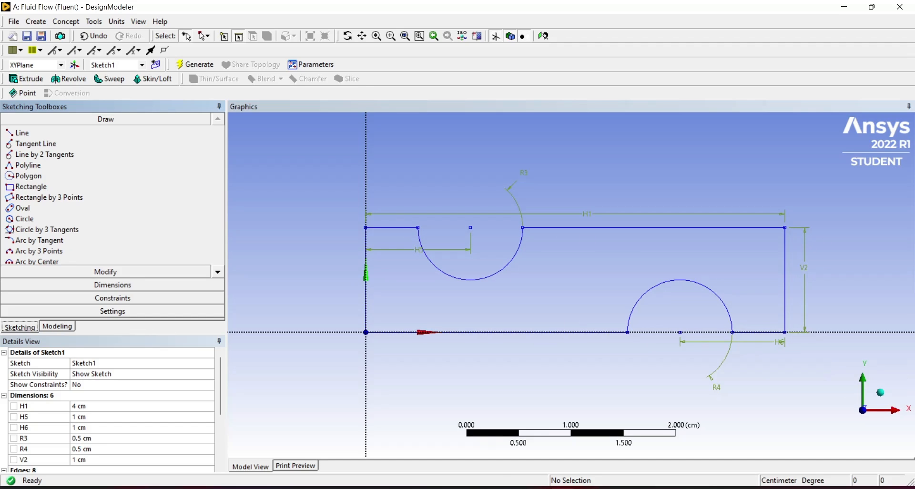
{"action": "key", "text": "alt+Tab"}
{"action": "key", "text": "alt+Tab"}
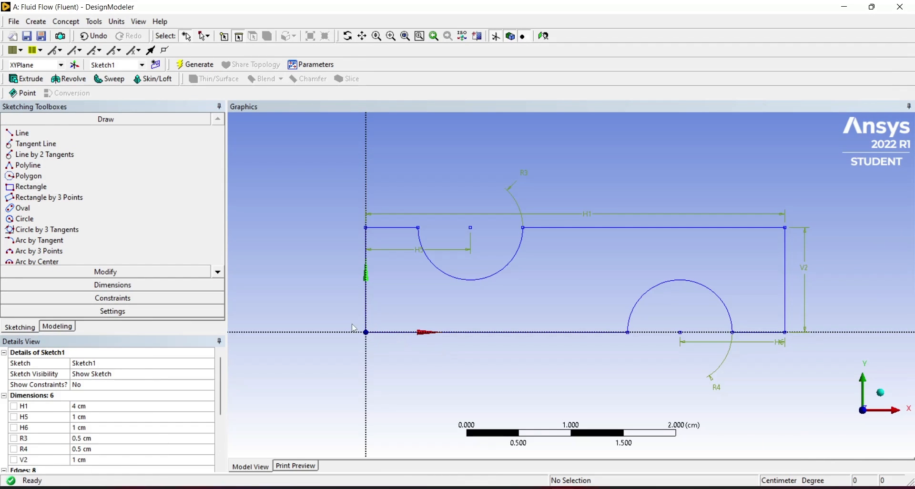
- Create a surface from Sketch1 with the Add Material operation and 0 cm thickness, and generate it
{"action": "left_click", "coordinate": [67, 22]}
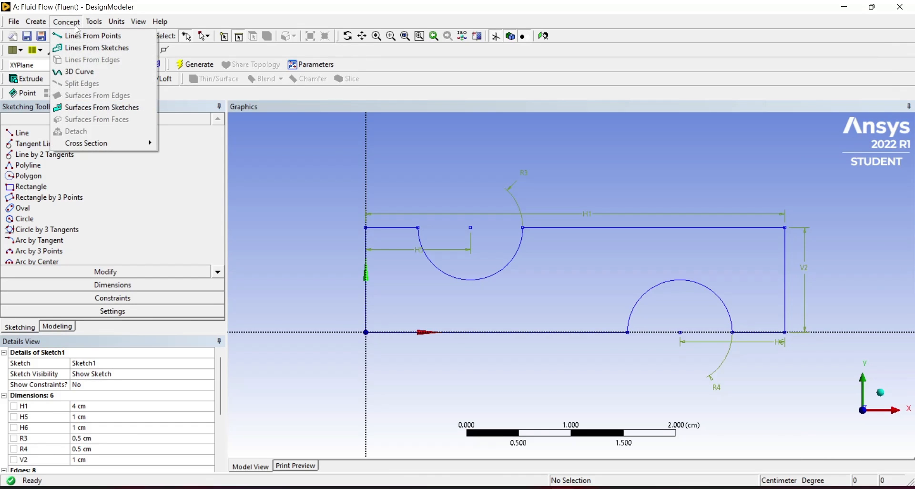
{"action": "left_click", "coordinate": [134, 109]}
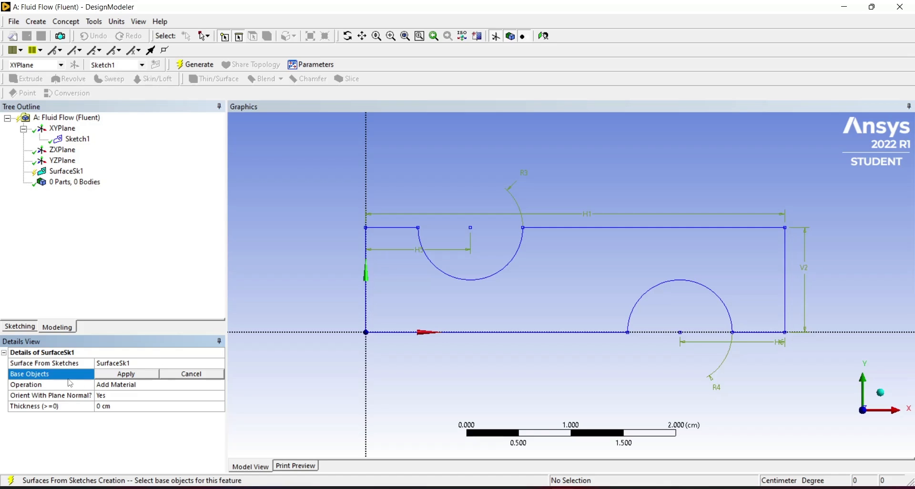
{"action": "left_click", "coordinate": [84, 140]}
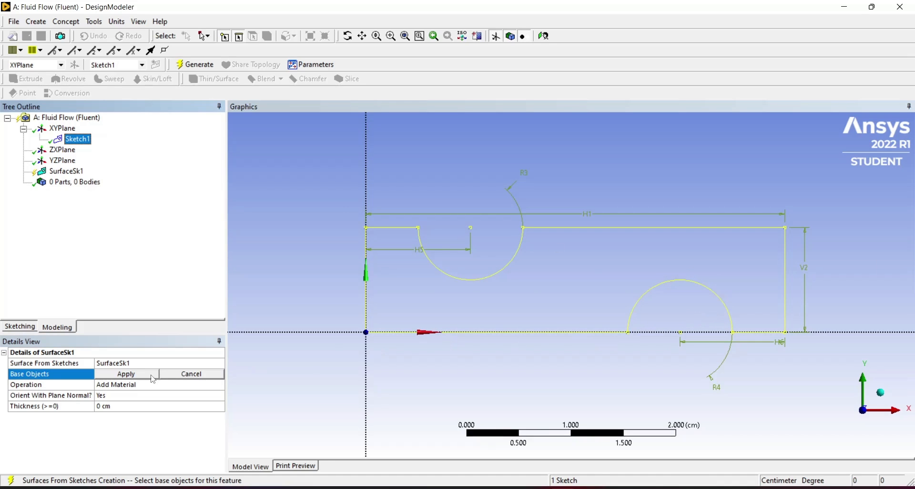
{"action": "left_click", "coordinate": [126, 374]}
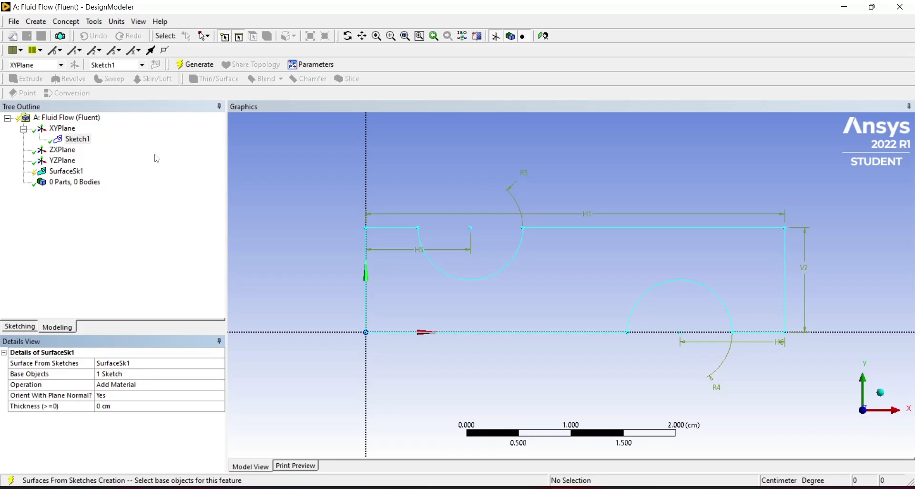
{"action": "left_click", "coordinate": [194, 64]}
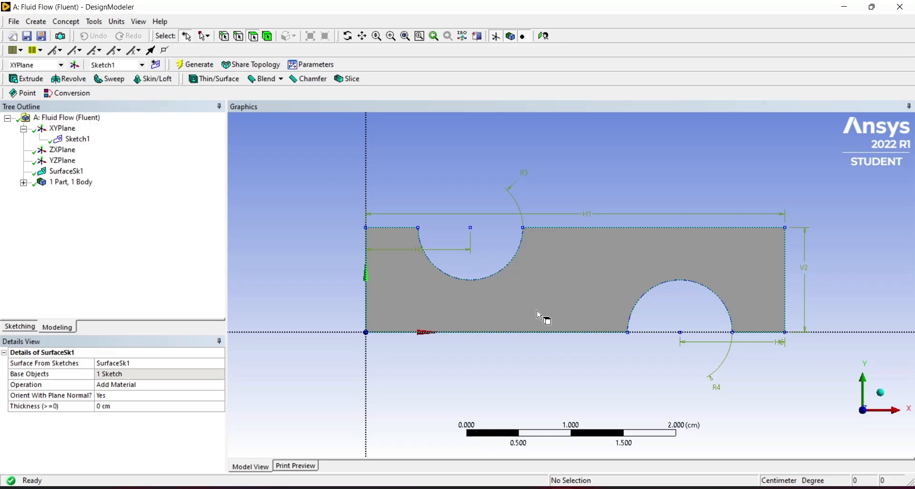
- Save the project to the Desktop under the name TRY
{"action": "left_click", "coordinate": [24, 37]}
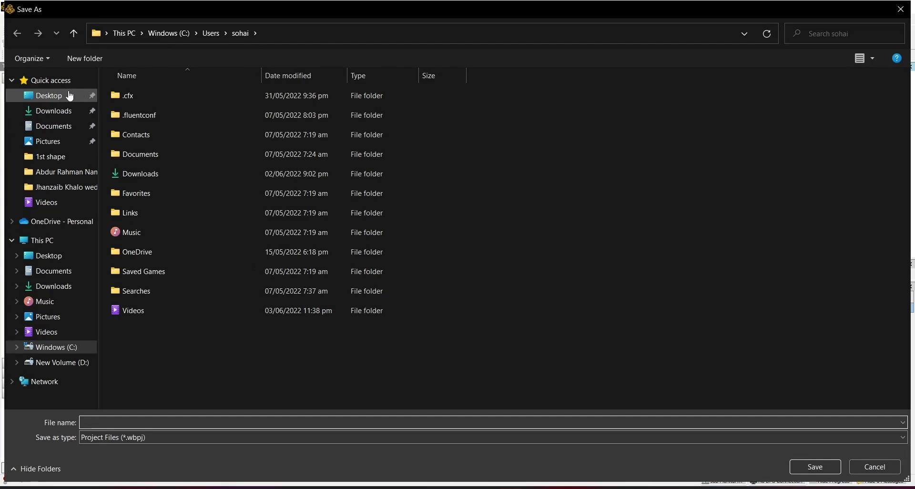
{"action": "left_click", "coordinate": [67, 95]}
{"action": "left_click", "coordinate": [238, 418]}
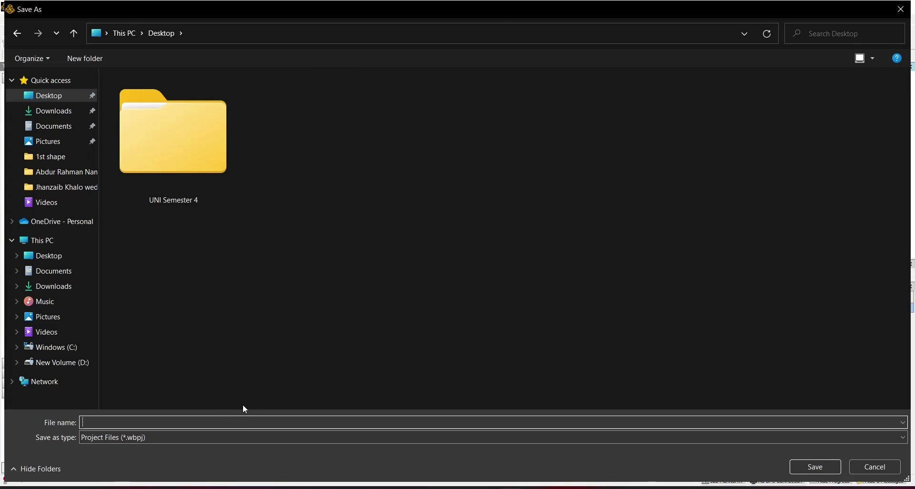
{"action": "type", "text": "R"}
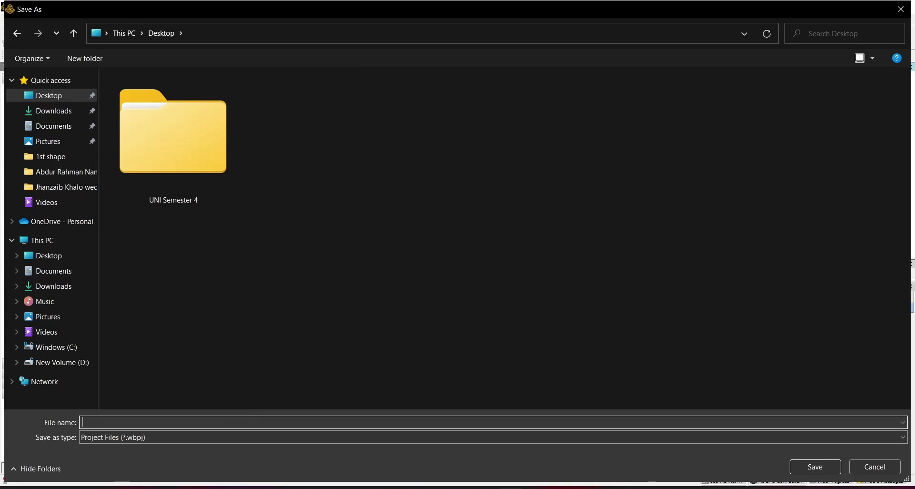
{"action": "type", "text": "UTrio"}
{"action": "key", "text": "ctrl+a"}
{"action": "key", "text": "BackSpace"}
{"action": "key", "text": "Return"}
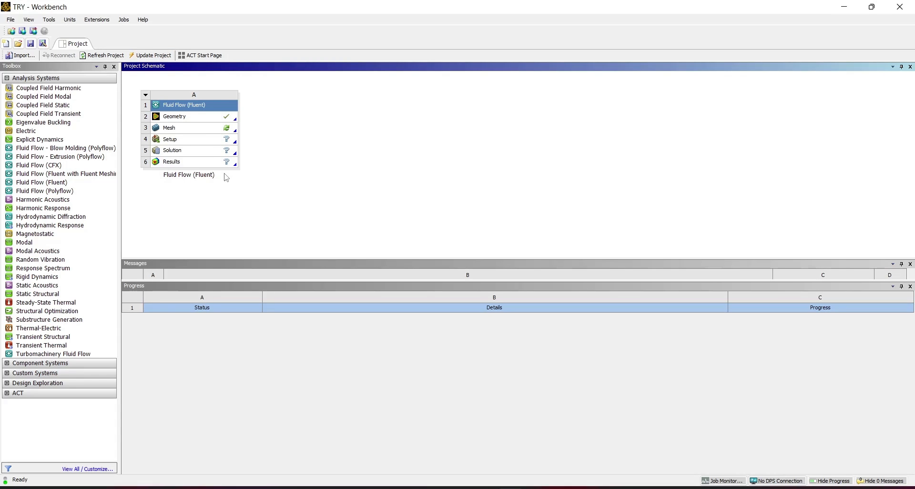
- Open the Mesh component of the Fluid Flow (Fluent) system in the Meshing application from Workbench
{"action": "double_click", "coordinate": [207, 132]}
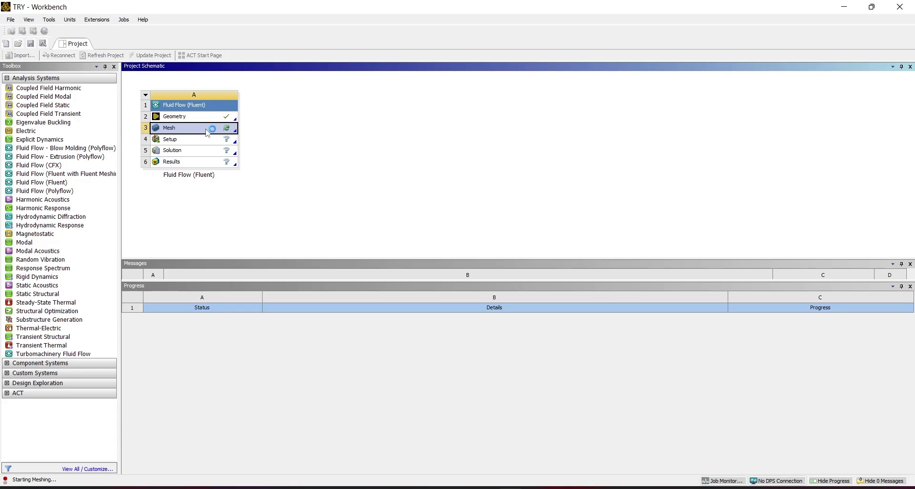
{"action": "right_click", "coordinate": [206, 129]}
{"action": "left_click", "coordinate": [199, 128]}
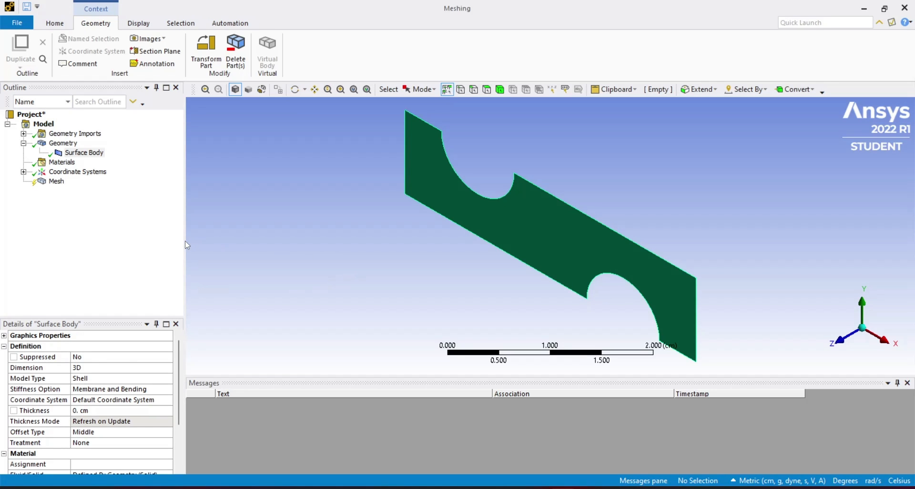
- Insert a mesh method control and scope it to the surface body
{"action": "left_click", "coordinate": [832, 343]}
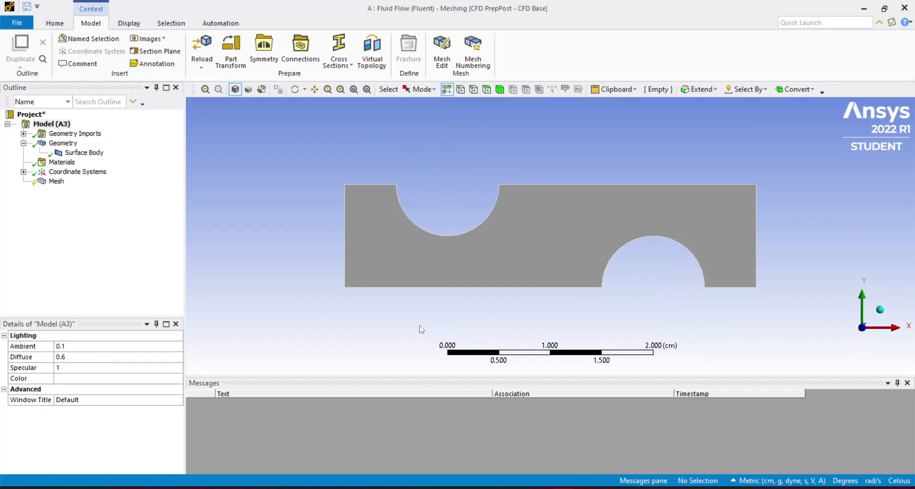
{"action": "scroll", "coordinate": [532, 306], "scroll_direction": "up", "scroll_amount": 2}
{"action": "scroll", "coordinate": [371, 290], "scroll_direction": "up", "scroll_amount": 1}
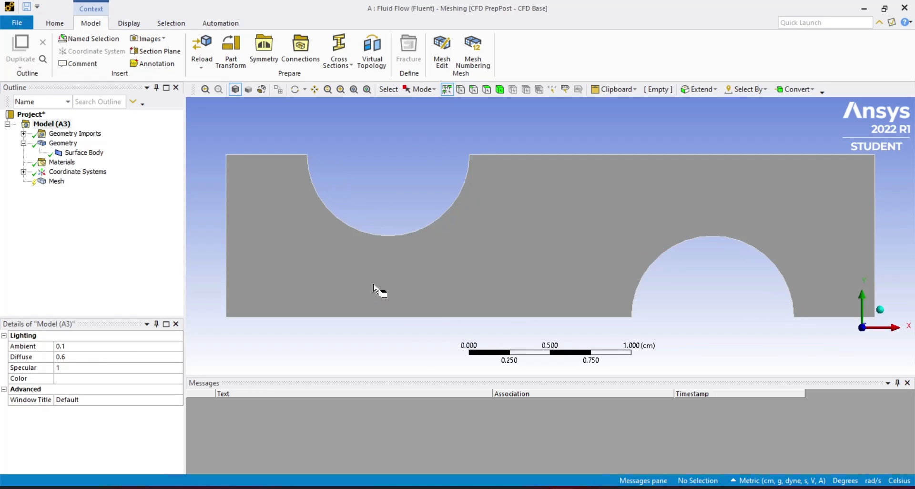
{"action": "left_click", "coordinate": [57, 181]}
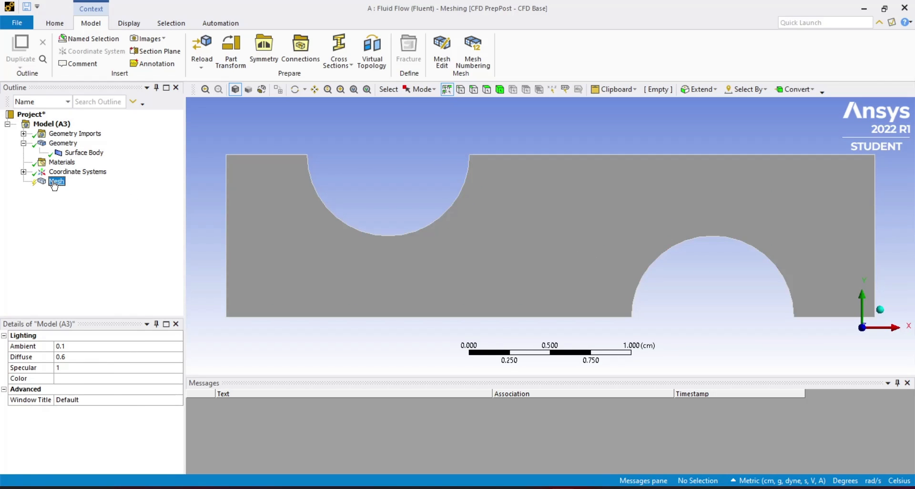
{"action": "right_click", "coordinate": [64, 186]}
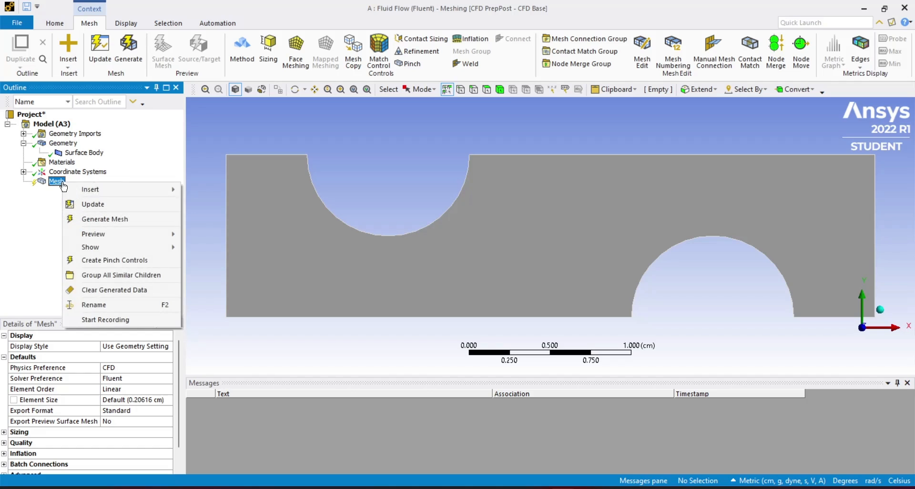
{"action": "mouse_move", "coordinate": [68, 190]}
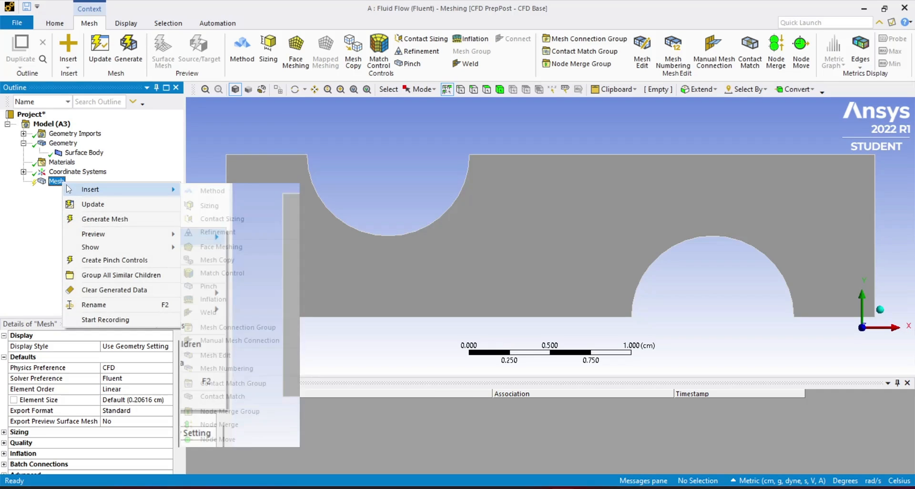
{"action": "left_click", "coordinate": [211, 194]}
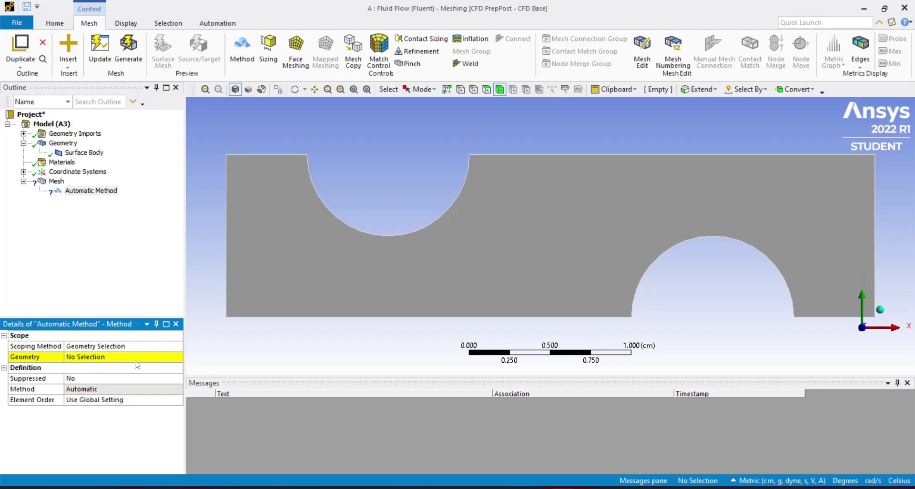
{"action": "left_click", "coordinate": [331, 234]}
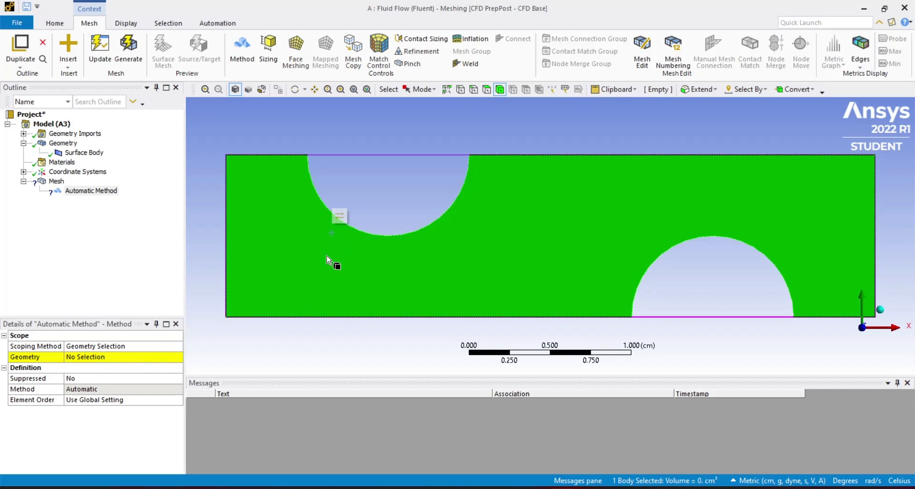
{"action": "left_click", "coordinate": [134, 357]}
{"action": "left_click", "coordinate": [116, 358]}
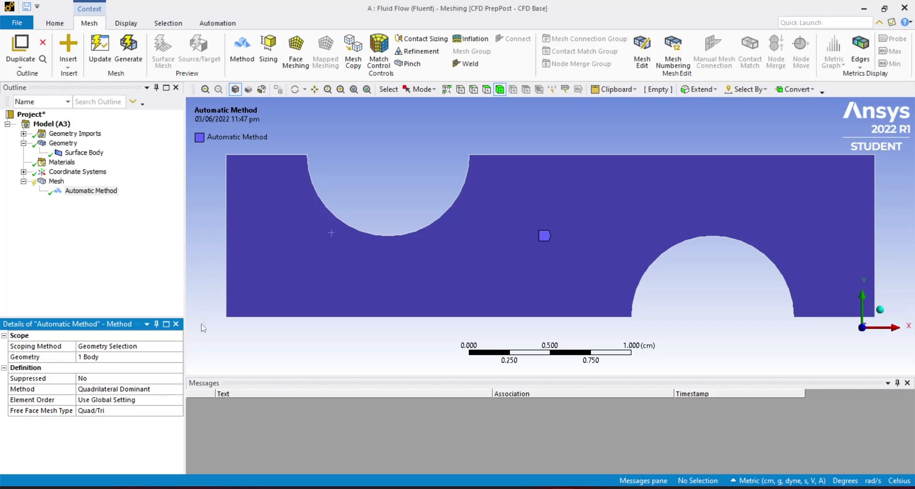
- Set the mesh method of the surface body to Triangles and generate the mesh
{"action": "left_click", "coordinate": [176, 391]}
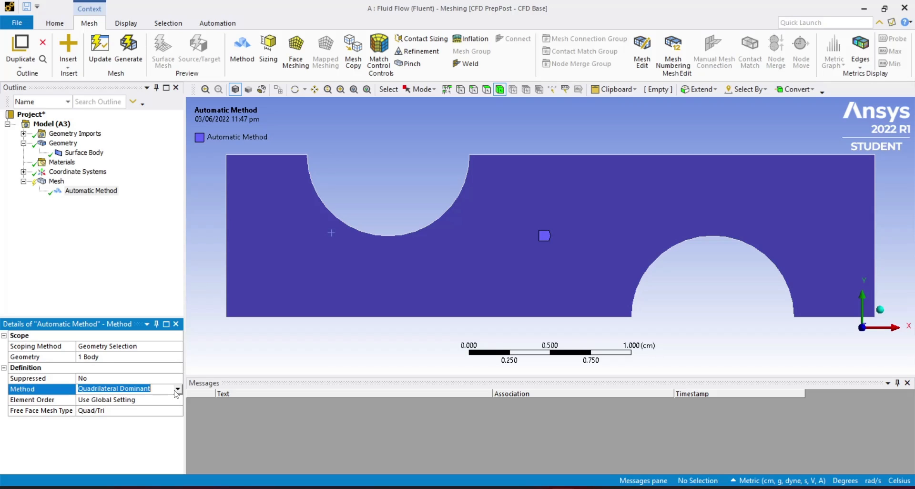
{"action": "left_click", "coordinate": [177, 389]}
{"action": "left_click", "coordinate": [146, 406]}
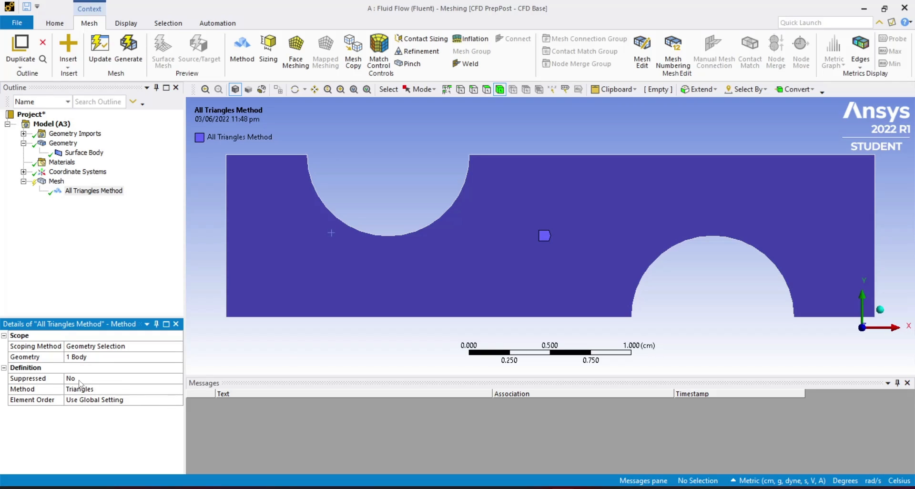
{"action": "left_click", "coordinate": [130, 47]}
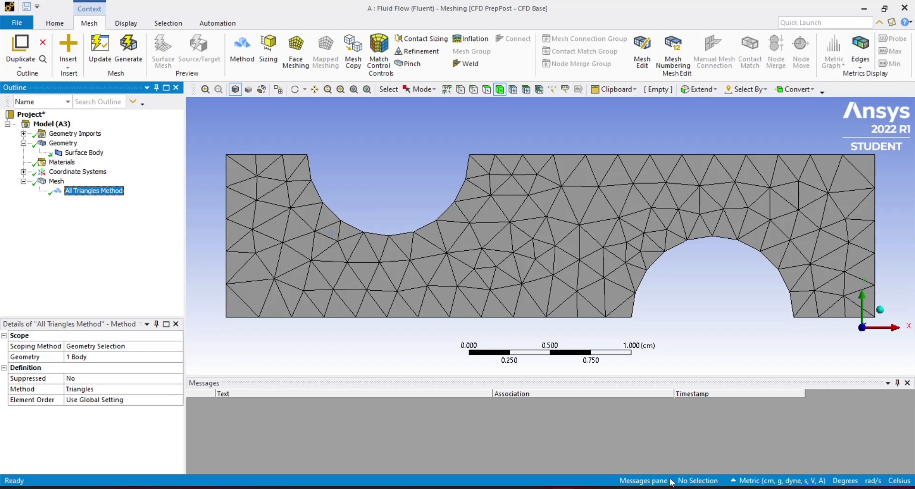
- Enable adaptive sizing in the global mesh sizing settings and regenerate the mesh
{"action": "scroll", "coordinate": [473, 296], "scroll_direction": "up", "scroll_amount": 3}
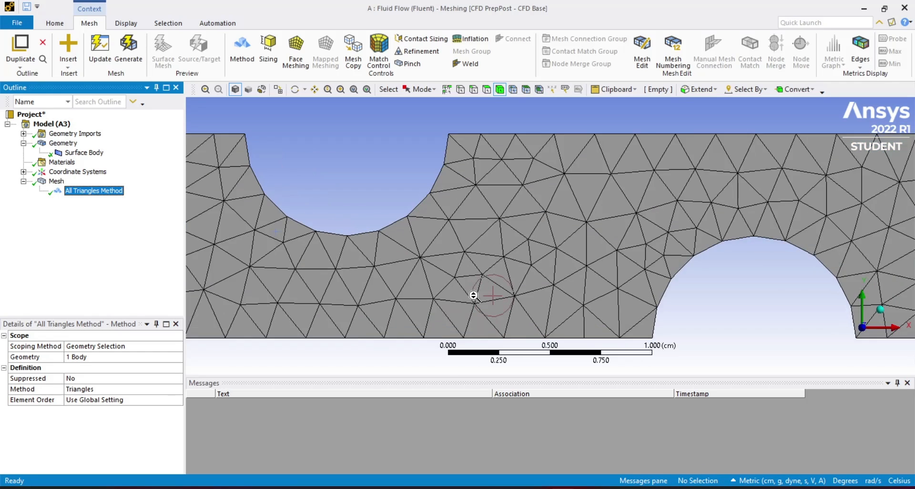
{"action": "scroll", "coordinate": [473, 298], "scroll_direction": "down", "scroll_amount": 3}
{"action": "scroll", "coordinate": [352, 318], "scroll_direction": "down", "scroll_amount": 1}
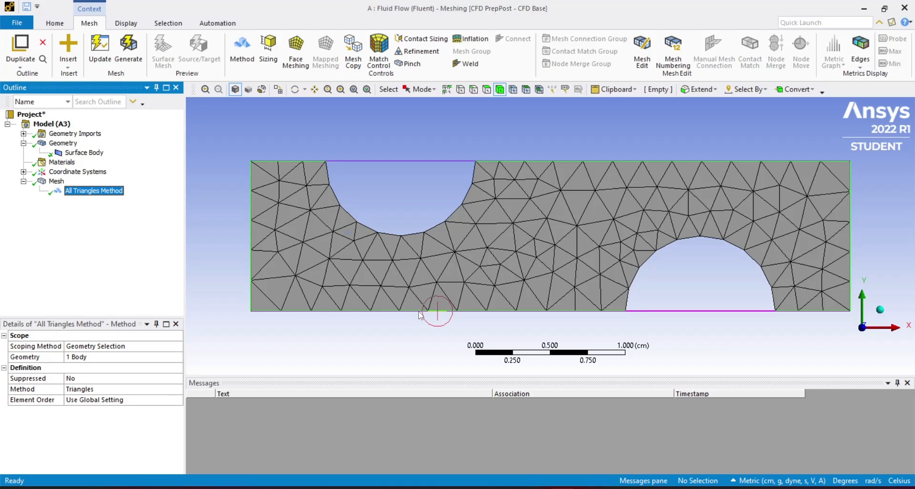
{"action": "scroll", "coordinate": [322, 318], "scroll_direction": "up", "scroll_amount": 4}
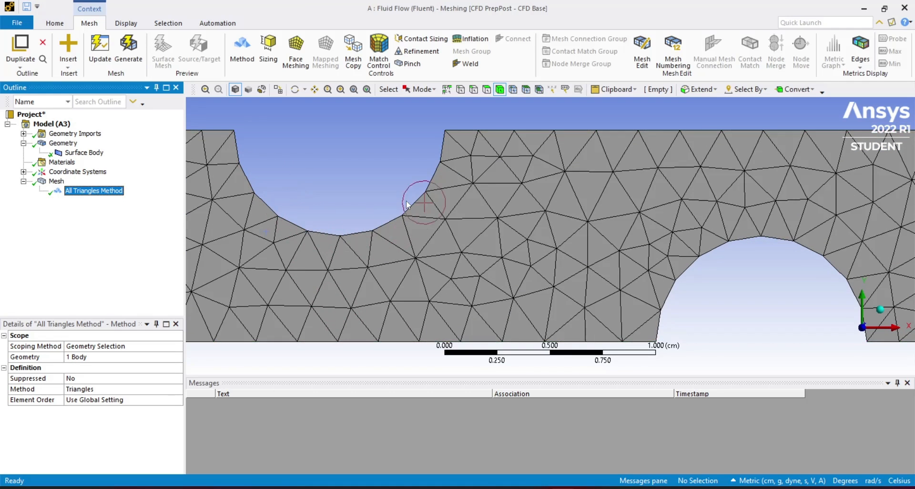
{"action": "scroll", "coordinate": [317, 231], "scroll_direction": "down", "scroll_amount": 2}
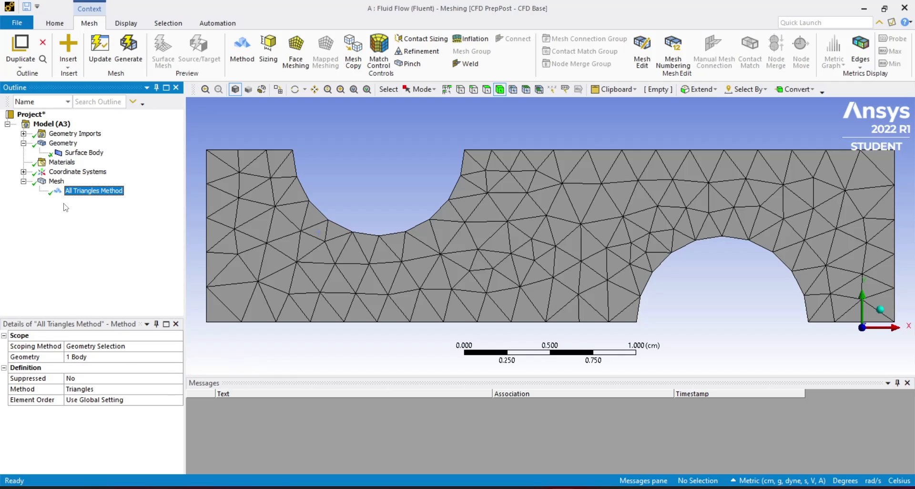
{"action": "double_click", "coordinate": [57, 183]}
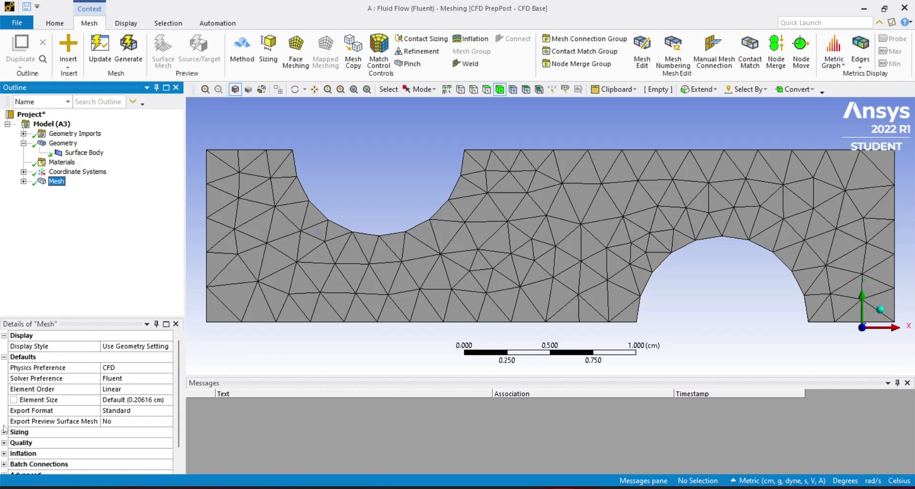
{"action": "double_click", "coordinate": [18, 433]}
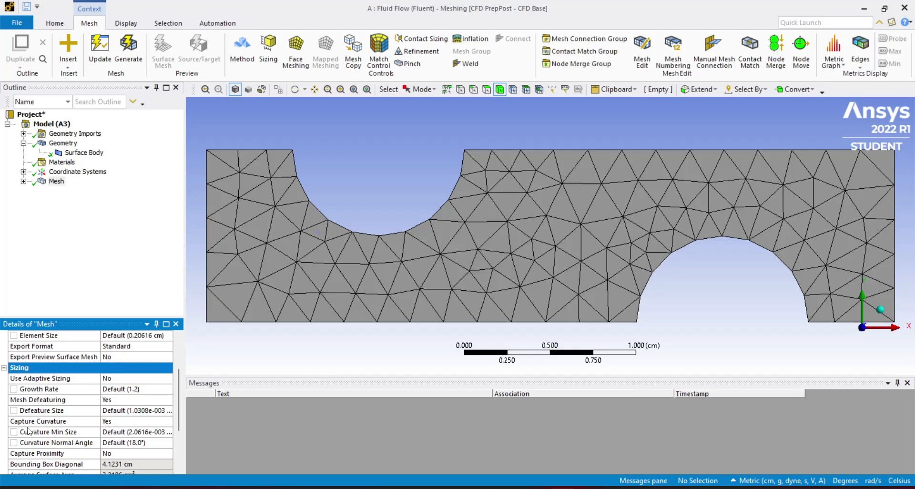
{"action": "left_click", "coordinate": [167, 378]}
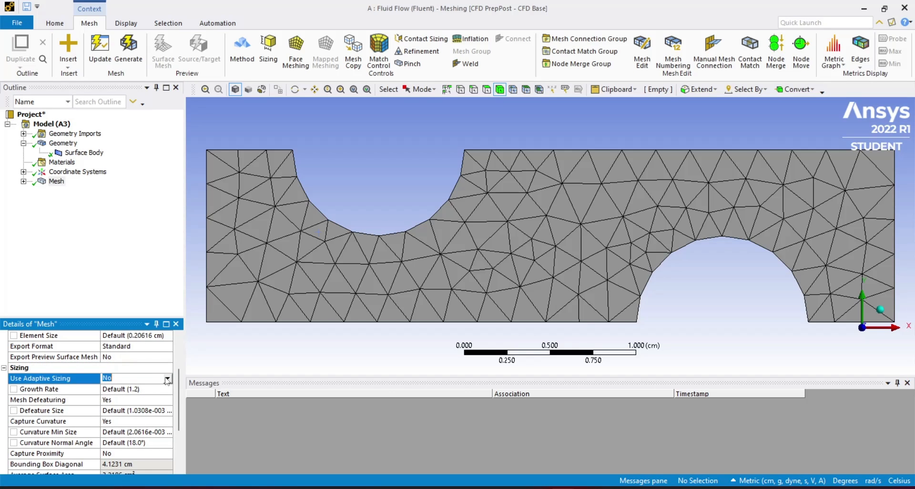
{"action": "left_click", "coordinate": [167, 379]}
{"action": "left_click", "coordinate": [150, 396]}
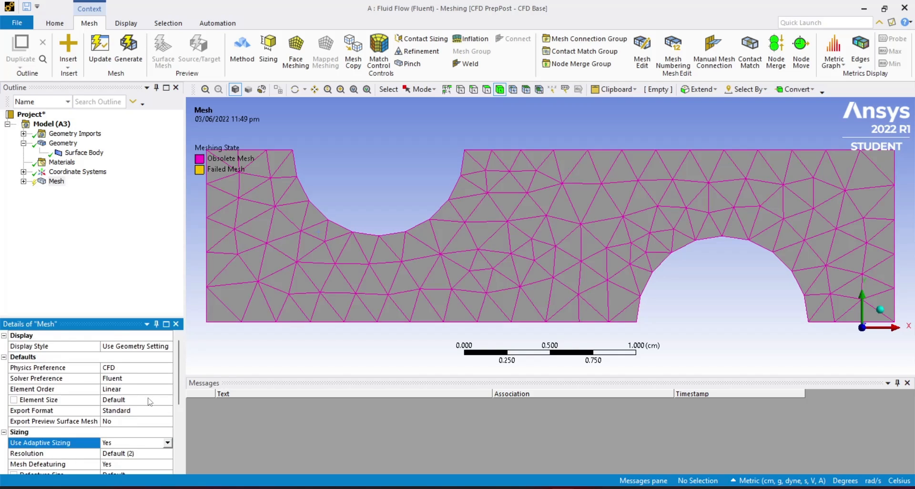
{"action": "scroll", "coordinate": [150, 402], "scroll_direction": "down", "scroll_amount": 3}
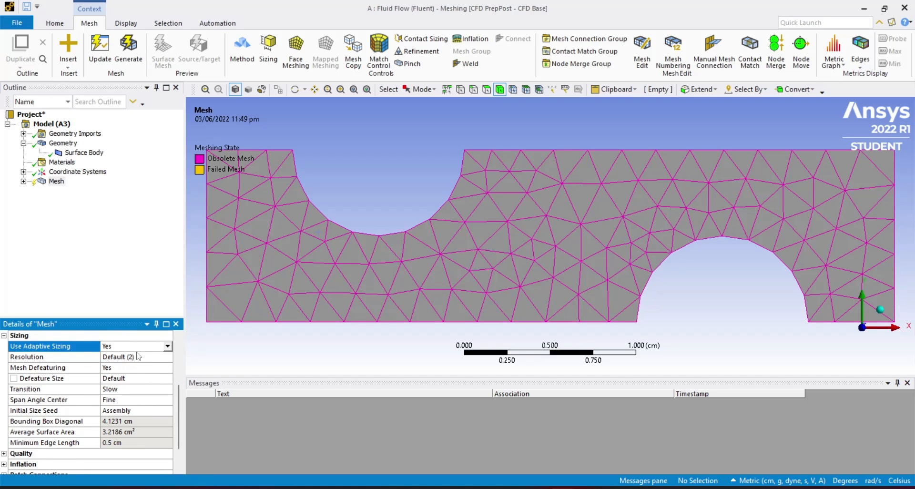
{"action": "left_click", "coordinate": [139, 68]}
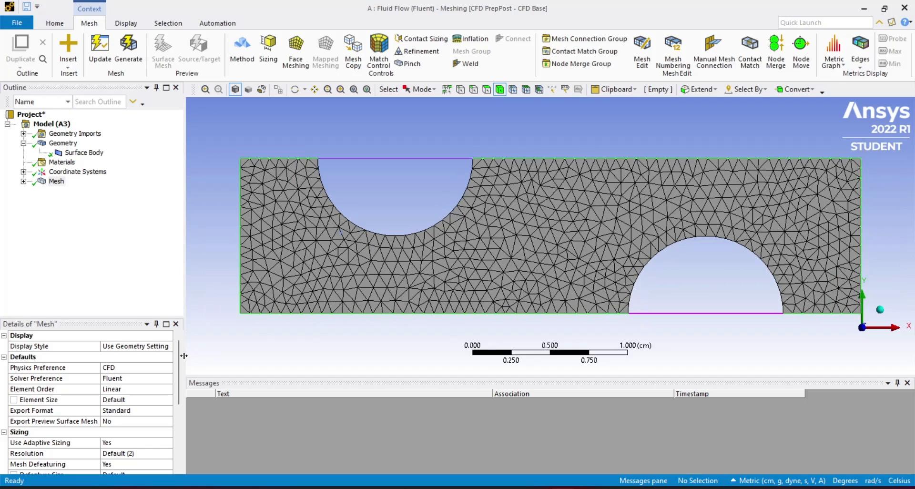
- Set the mesh sizing resolution to 4 and regenerate the mesh
{"action": "left_click", "coordinate": [119, 453]}
{"action": "scroll", "coordinate": [153, 445], "scroll_direction": "down", "scroll_amount": 1}
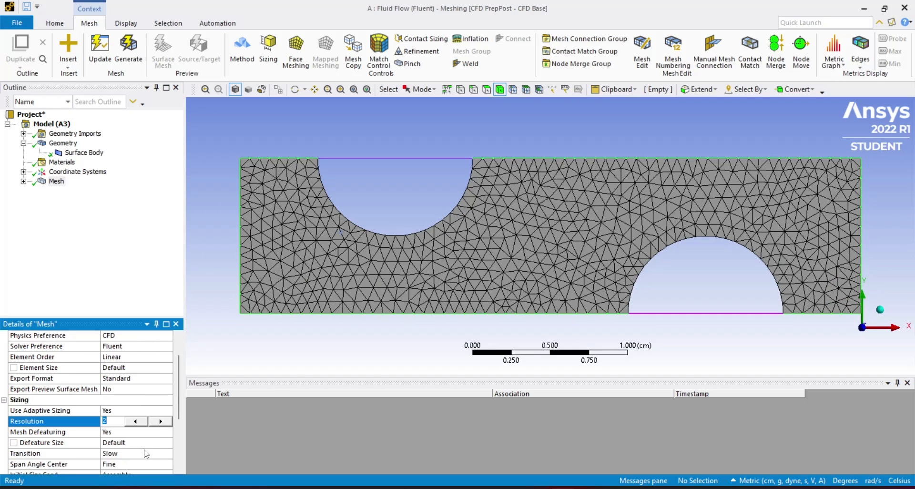
{"action": "left_click", "coordinate": [160, 422]}
{"action": "left_click", "coordinate": [133, 51]}
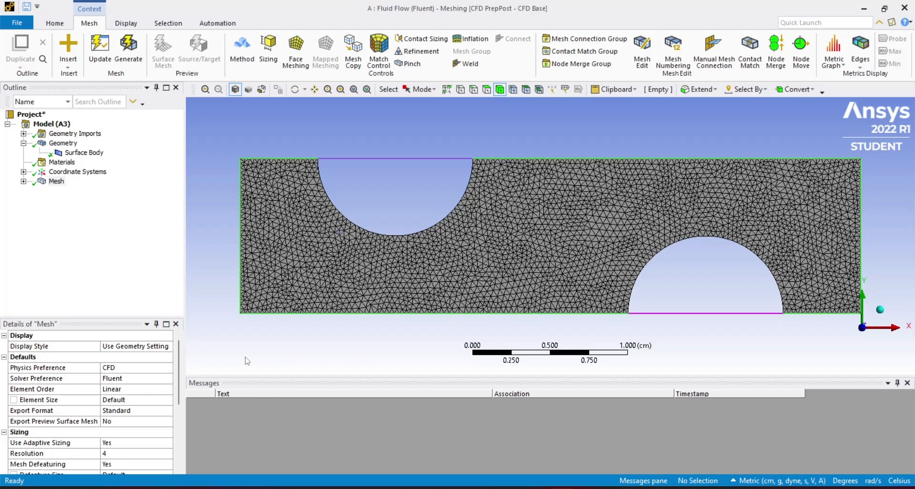
{"action": "scroll", "coordinate": [111, 355], "scroll_direction": "down", "scroll_amount": 1}
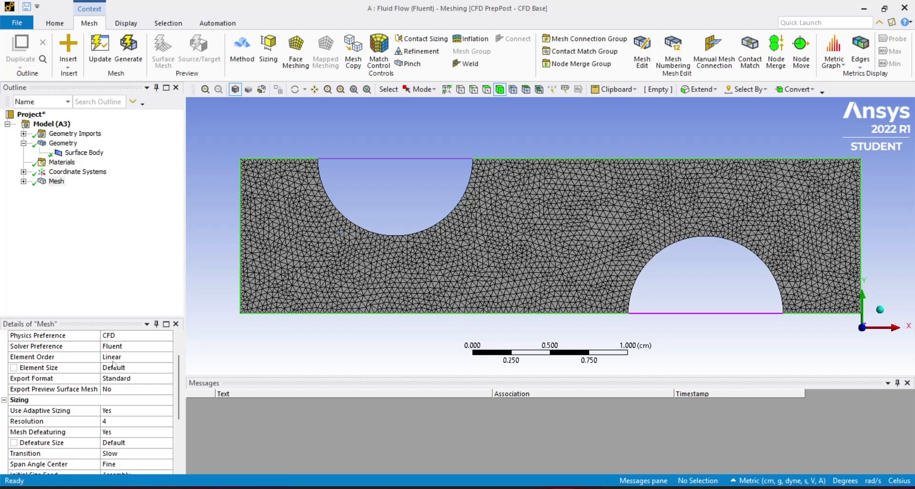
{"action": "scroll", "coordinate": [117, 365], "scroll_direction": "down", "scroll_amount": 1}
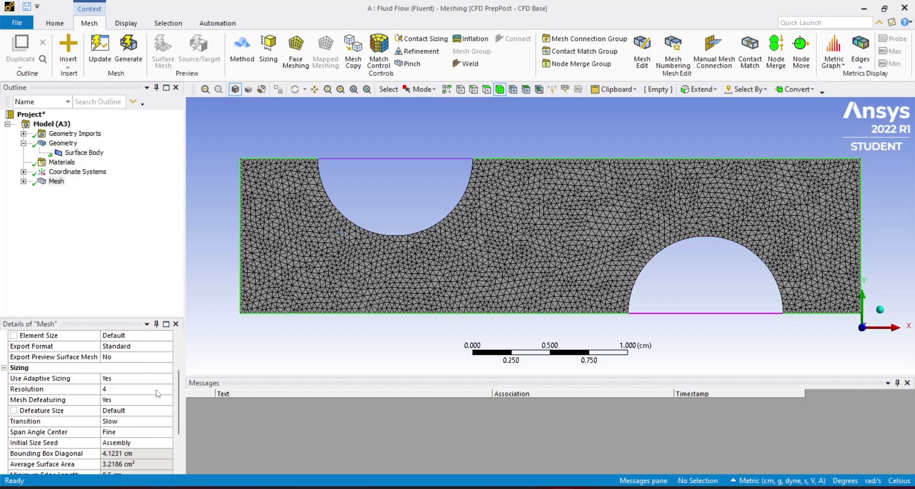
- Insert an inflation control under the mesh and scope its geometry to the fluid domain face
{"action": "left_click", "coordinate": [23, 182]}
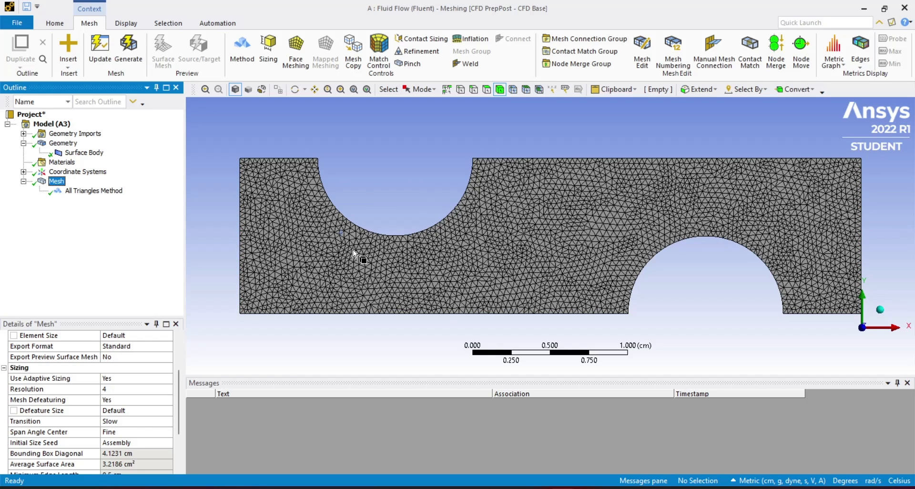
{"action": "right_click", "coordinate": [55, 187]}
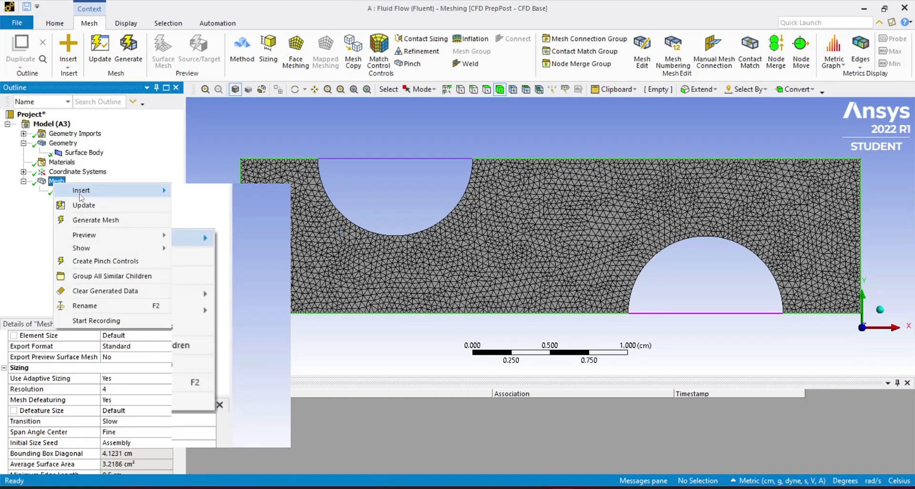
{"action": "mouse_move", "coordinate": [109, 190]}
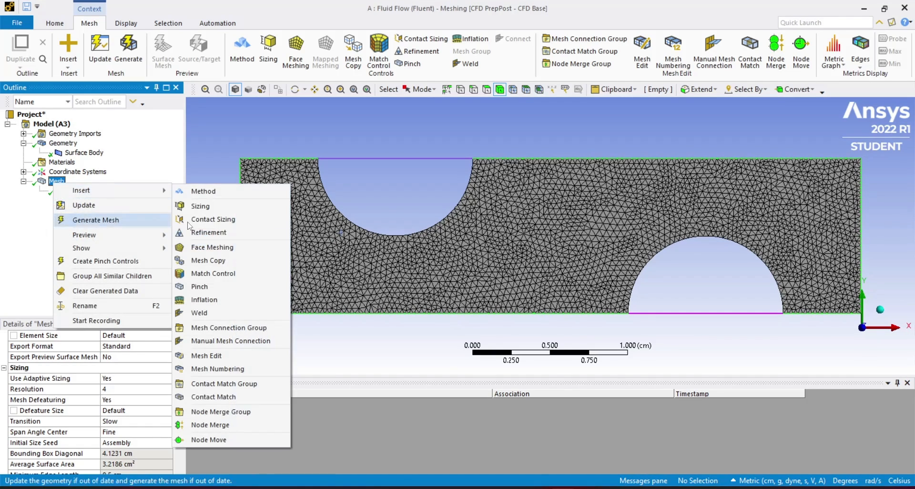
{"action": "left_click", "coordinate": [220, 301]}
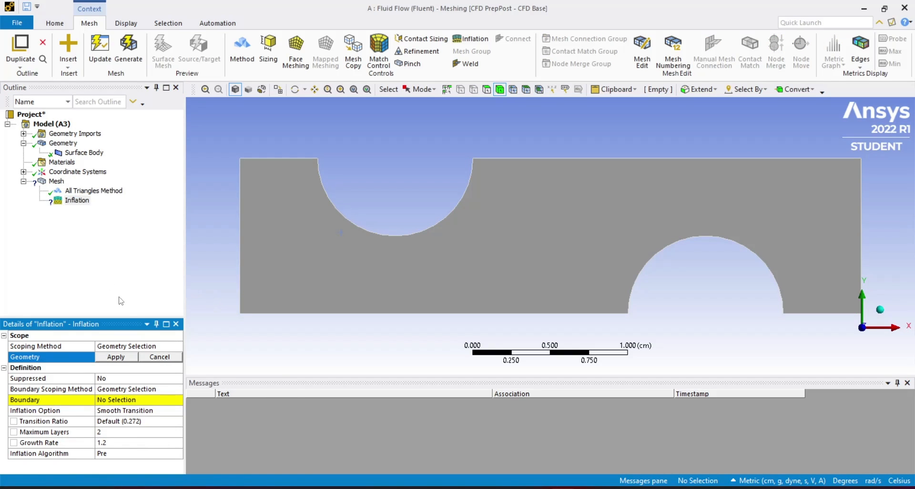
{"action": "left_click", "coordinate": [329, 283]}
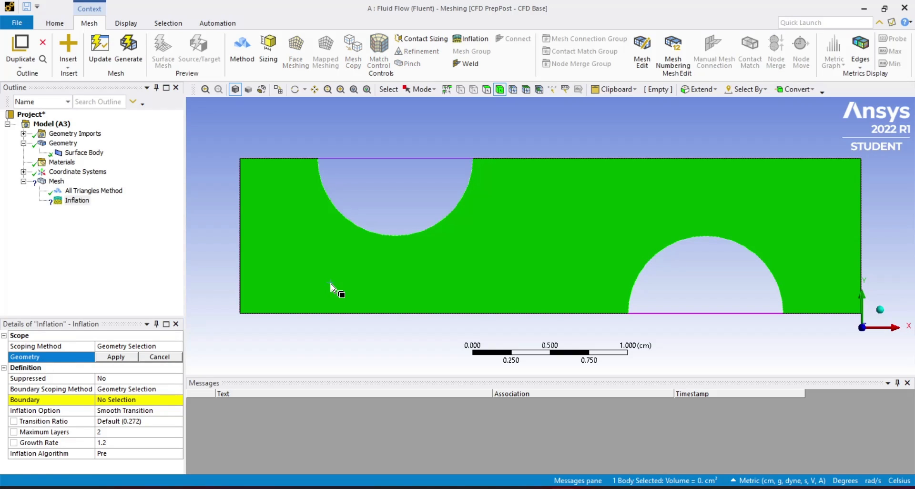
{"action": "left_click", "coordinate": [128, 356]}
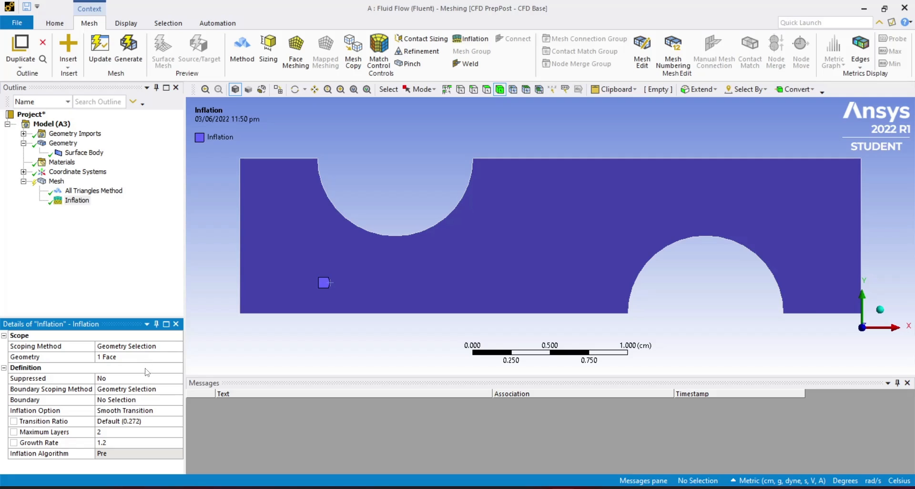
- Scope the inflation boundary to the two semicircular tube edges of the fluid domain
{"action": "left_click", "coordinate": [123, 392]}
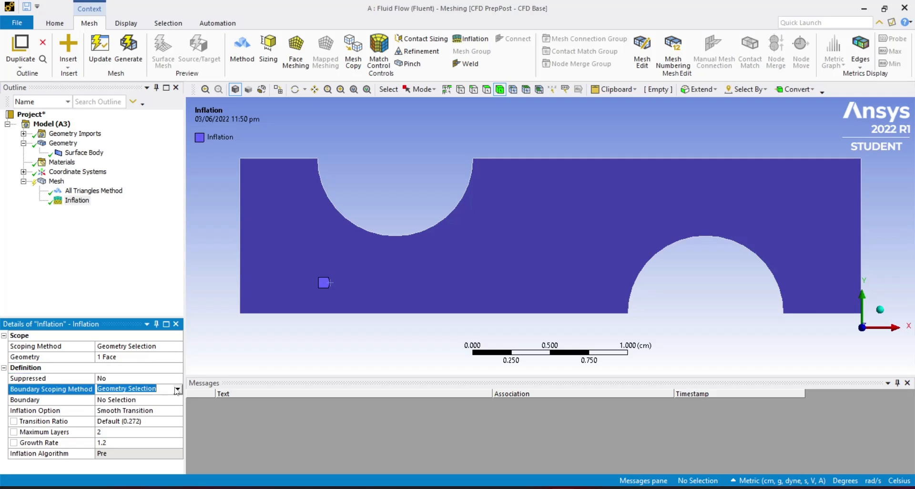
{"action": "left_click", "coordinate": [162, 400]}
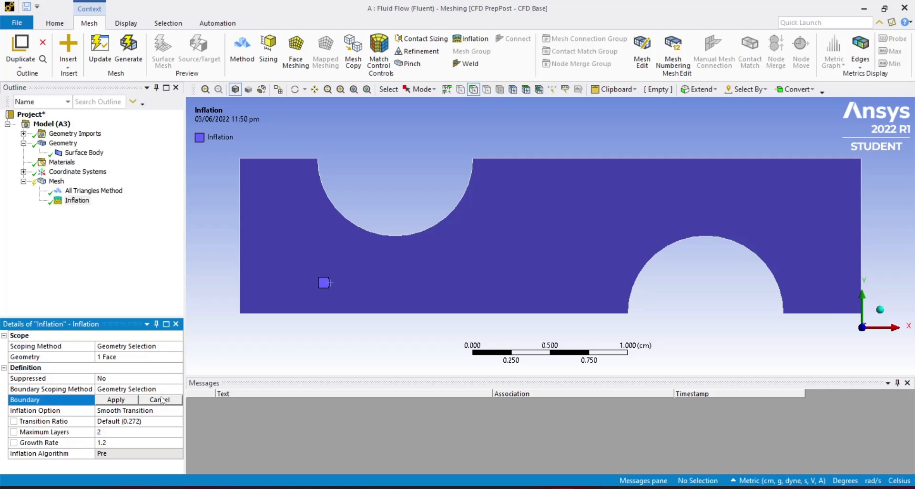
{"action": "left_click", "coordinate": [115, 400]}
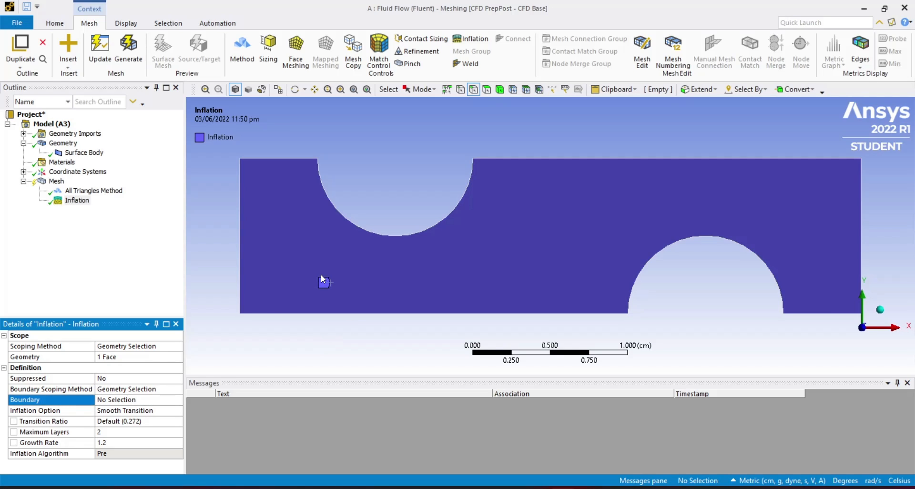
{"action": "left_click", "coordinate": [127, 401]}
{"action": "left_click", "coordinate": [133, 399]}
{"action": "left_click", "coordinate": [149, 398]}
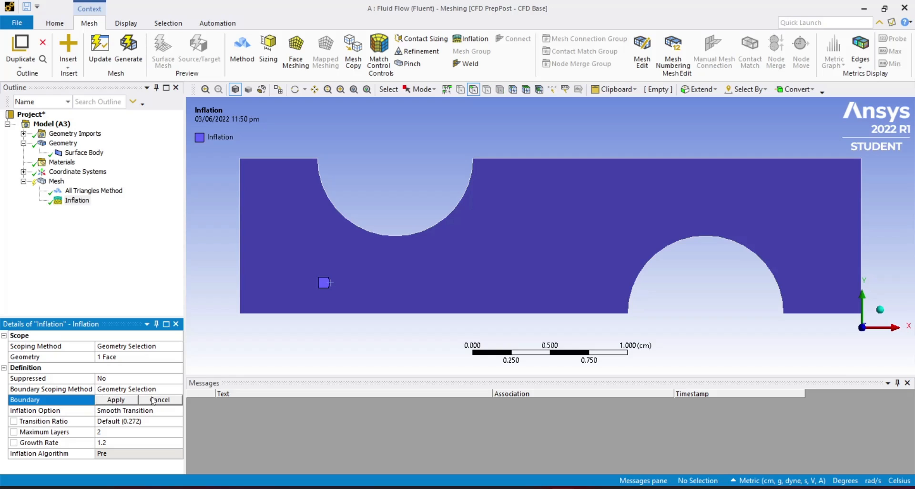
{"action": "left_click", "coordinate": [374, 233]}
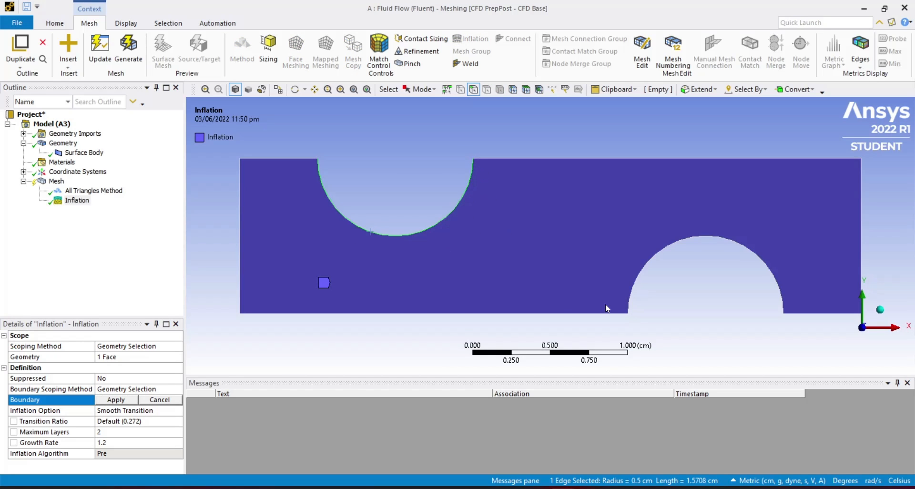
{"action": "left_click", "coordinate": [704, 244], "text": "ctrl"}
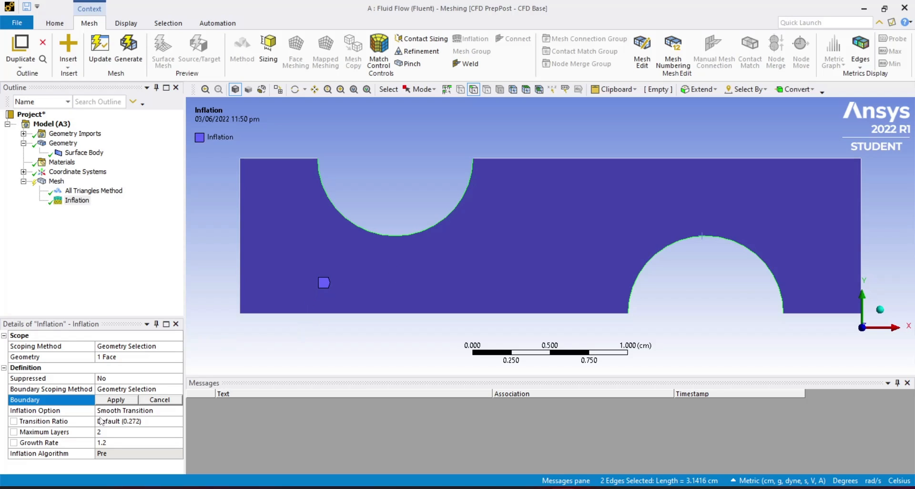
{"action": "left_click", "coordinate": [123, 402]}
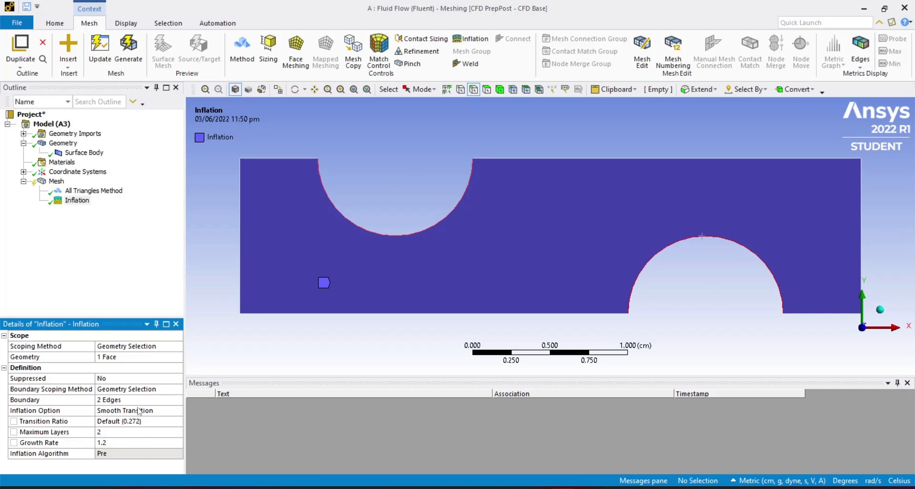
- Set the inflation option to First Layer Thickness with a first layer height of 0.01 cm
{"action": "left_click", "coordinate": [168, 411]}
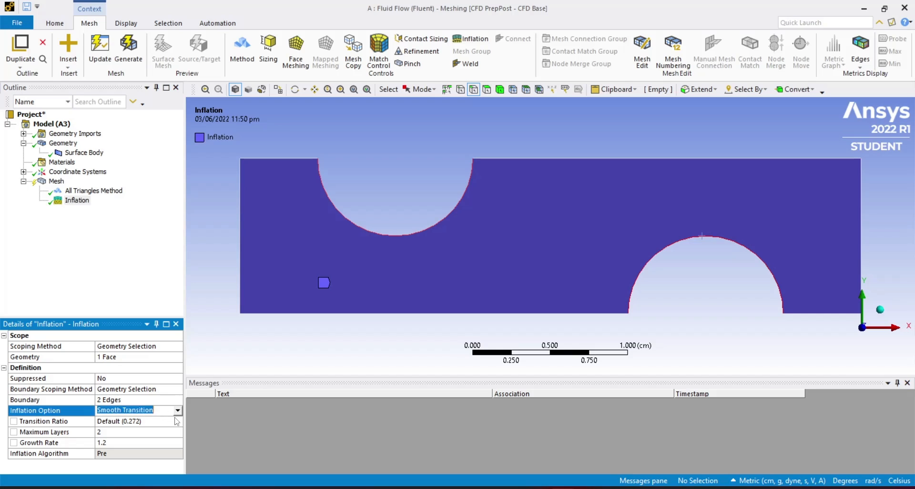
{"action": "left_click", "coordinate": [179, 413]}
{"action": "left_click", "coordinate": [165, 427]}
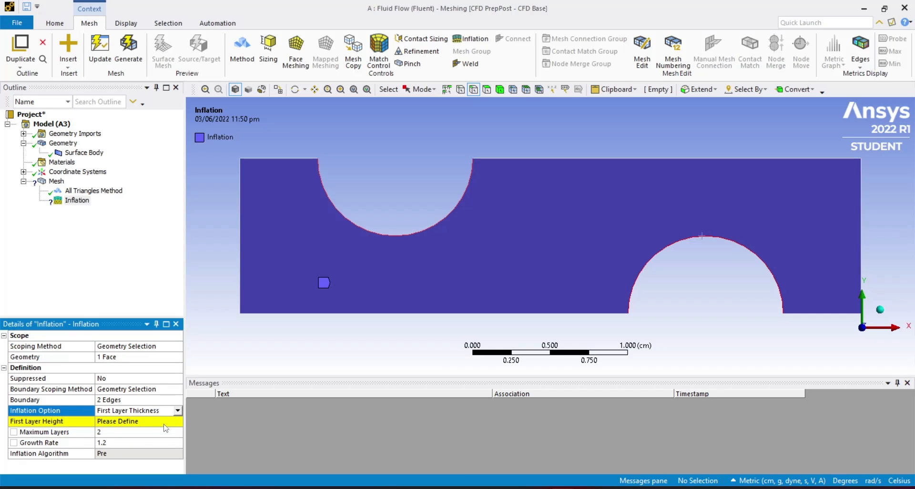
{"action": "left_click", "coordinate": [160, 424]}
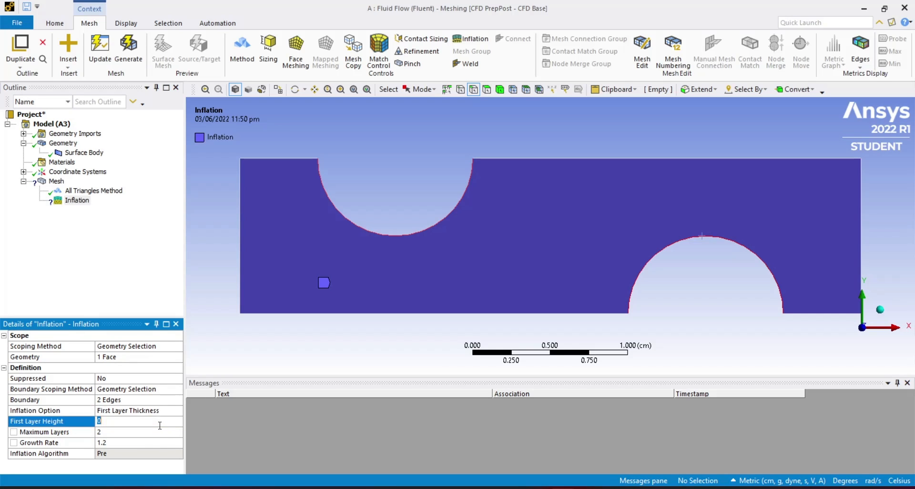
{"action": "type", "text": "0.01"}
{"action": "key", "text": "Return"}
- Set the inflation's maximum layers to 5 and generate the mesh
{"action": "left_click", "coordinate": [115, 434]}
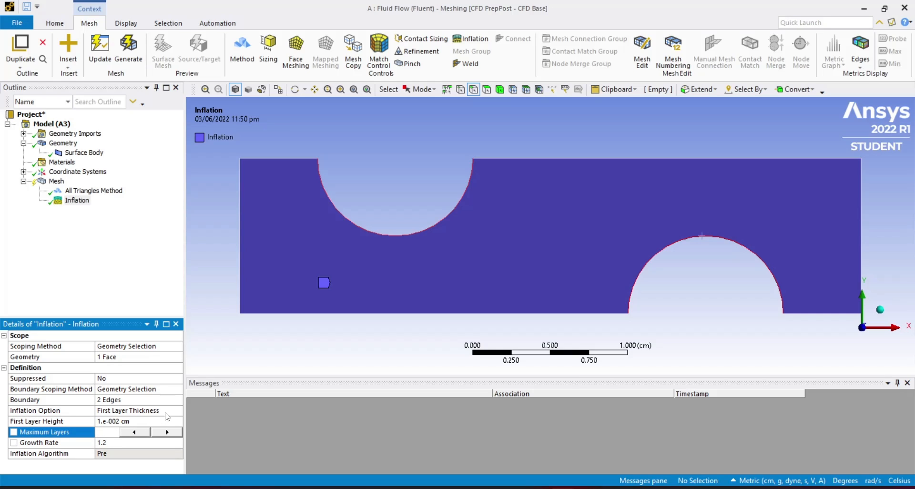
{"action": "type", "text": "5"}
{"action": "left_click", "coordinate": [119, 282]}
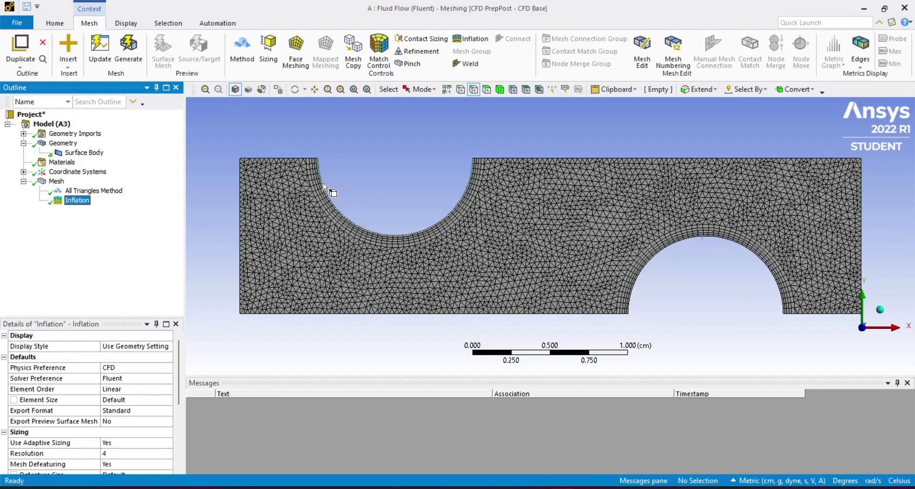
{"action": "scroll", "coordinate": [324, 186], "scroll_direction": "up", "scroll_amount": 5}
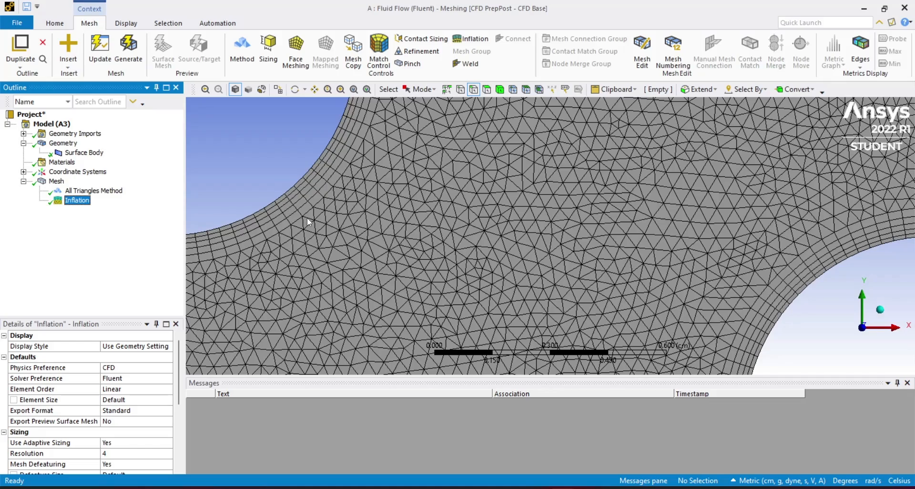
{"action": "scroll", "coordinate": [291, 224], "scroll_direction": "down", "scroll_amount": 3}
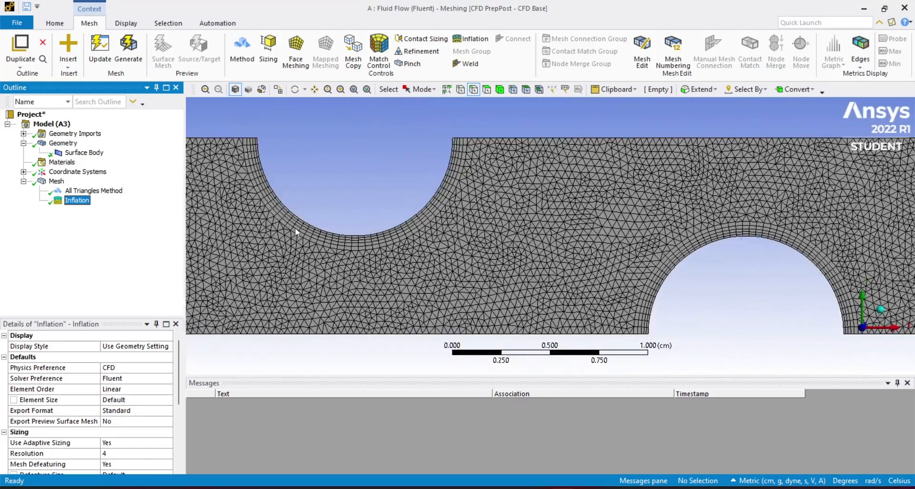
{"action": "scroll", "coordinate": [295, 228], "scroll_direction": "down", "scroll_amount": 2}
- Try to increase the maximum number of inflation layers in the global mesh inflation settings
{"action": "left_click", "coordinate": [125, 453]}
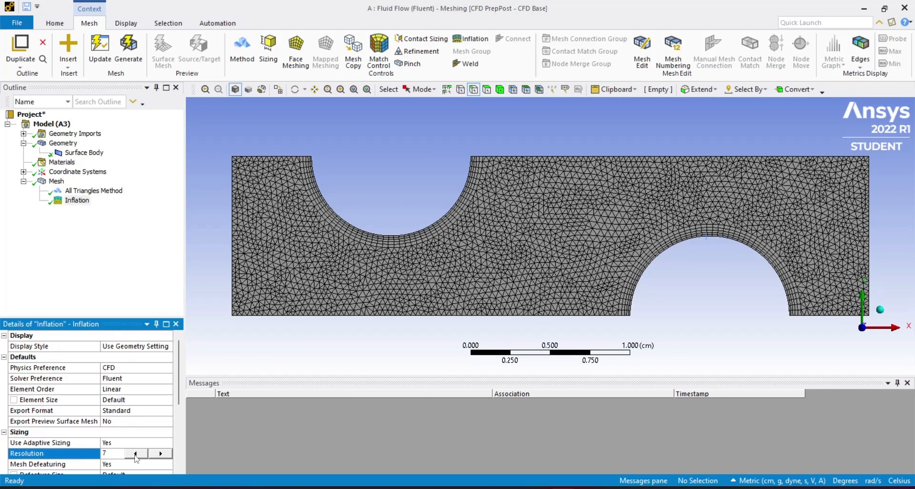
{"action": "scroll", "coordinate": [121, 442], "scroll_direction": "down", "scroll_amount": 4}
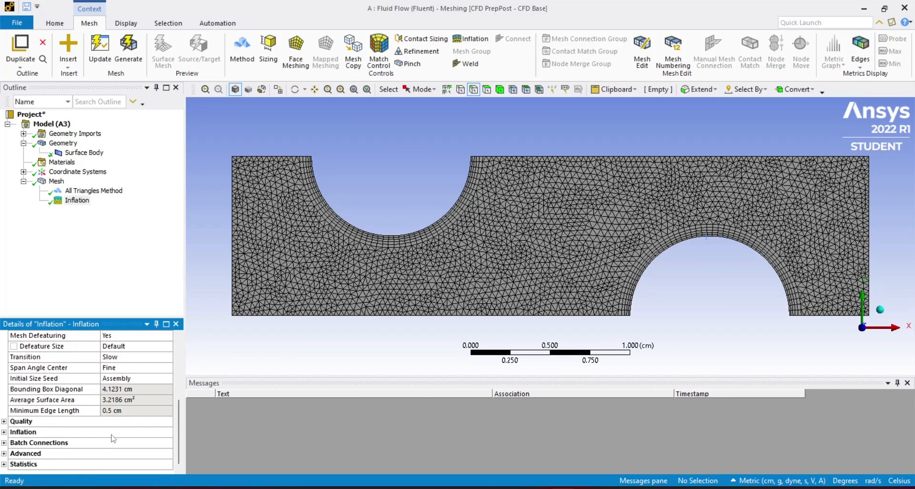
{"action": "left_click", "coordinate": [8, 432]}
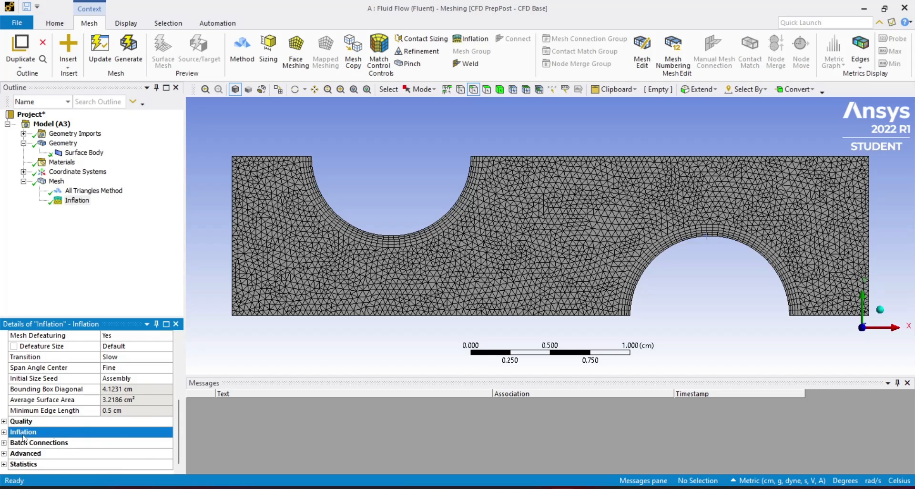
{"action": "left_click", "coordinate": [5, 432]}
{"action": "scroll", "coordinate": [96, 432], "scroll_direction": "down", "scroll_amount": 2}
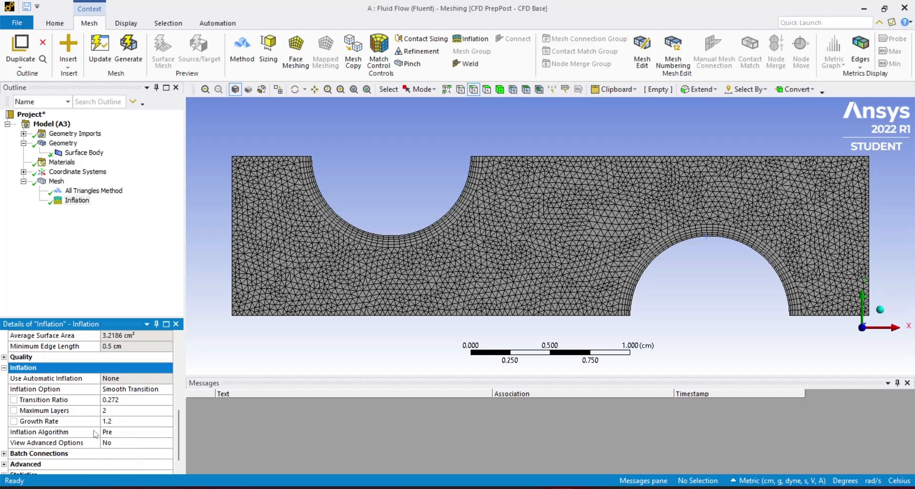
{"action": "left_click", "coordinate": [149, 413]}
{"action": "type", "text": "4"}
{"action": "left_click", "coordinate": [154, 412]}
{"action": "left_click", "coordinate": [155, 413]}
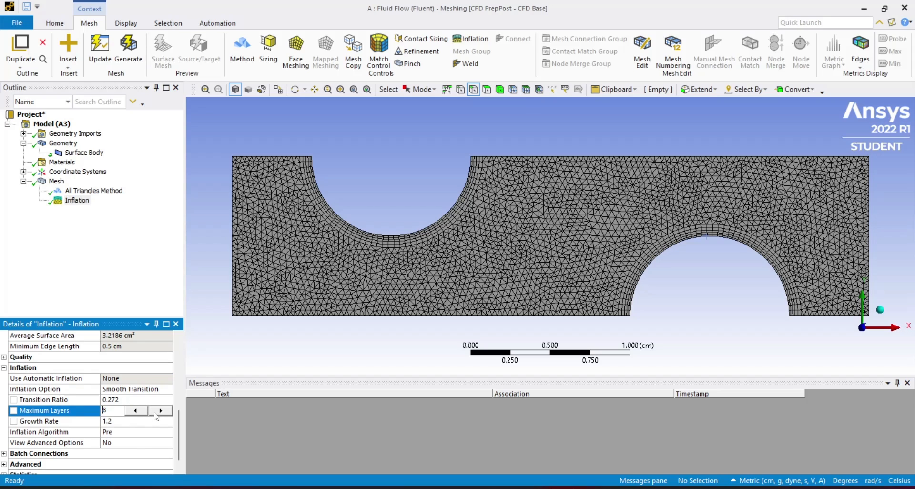
{"action": "left_click", "coordinate": [155, 413]}
{"action": "left_click", "coordinate": [155, 413]}
{"action": "left_click", "coordinate": [155, 412]}
{"action": "left_click", "coordinate": [150, 96]}
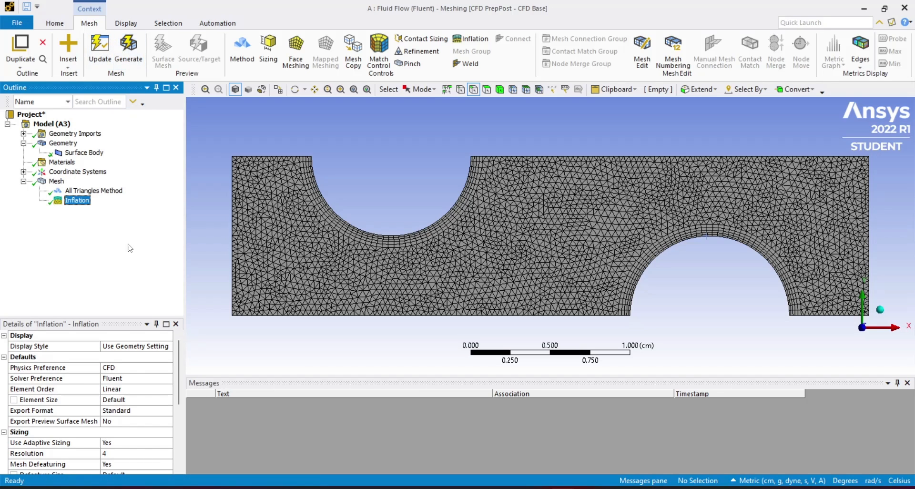
{"action": "scroll", "coordinate": [123, 380], "scroll_direction": "down", "scroll_amount": 4}
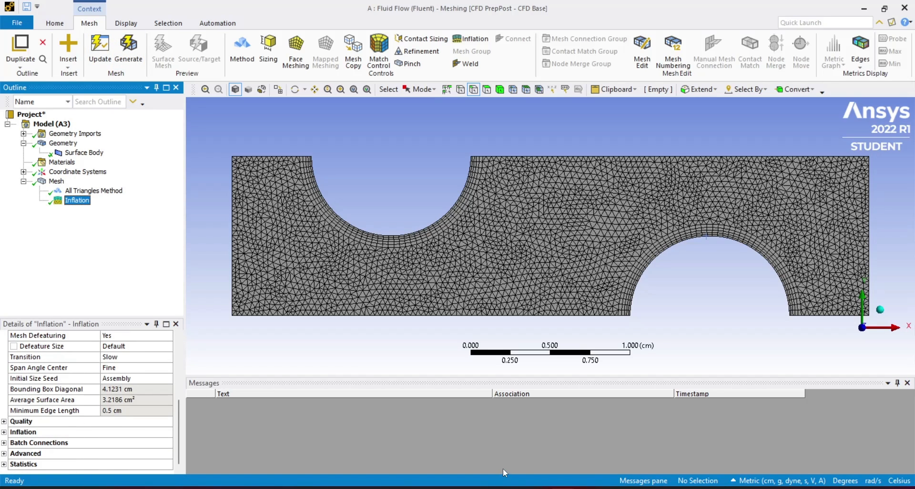
{"action": "key", "text": "alt+Tab"}
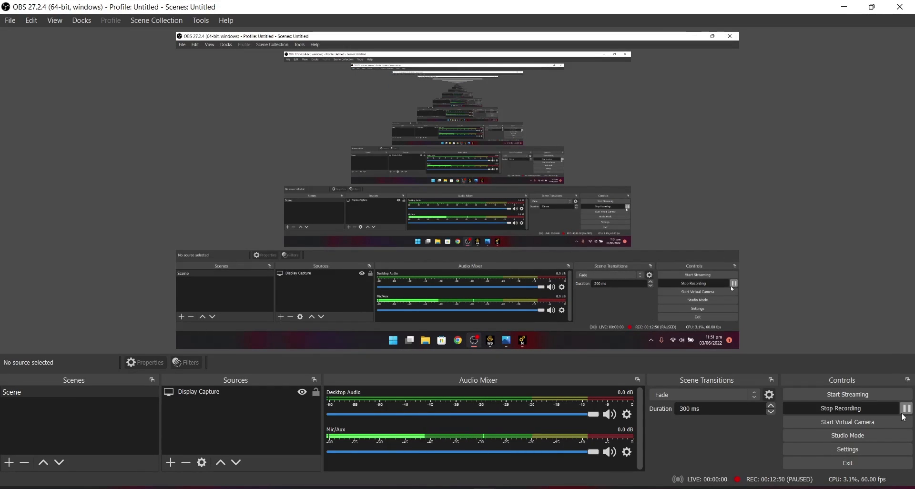
{"action": "left_click", "coordinate": [906, 408]}
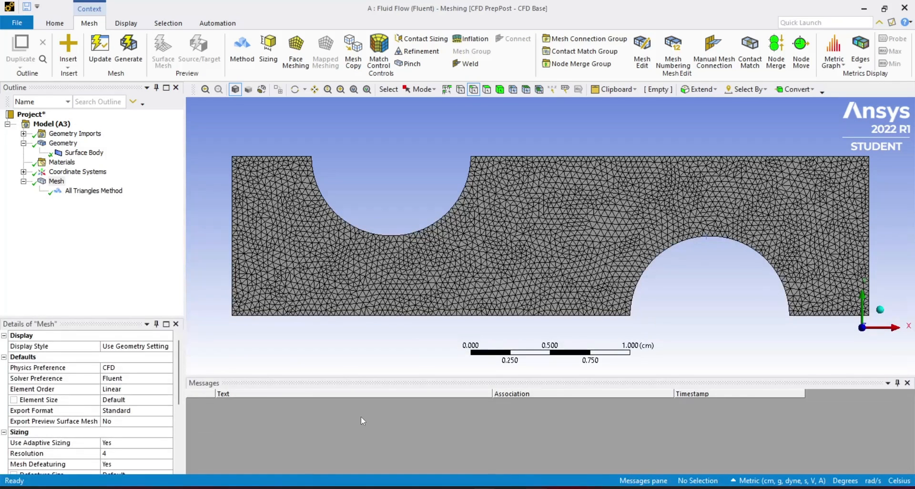
{"action": "right_click", "coordinate": [77, 190]}
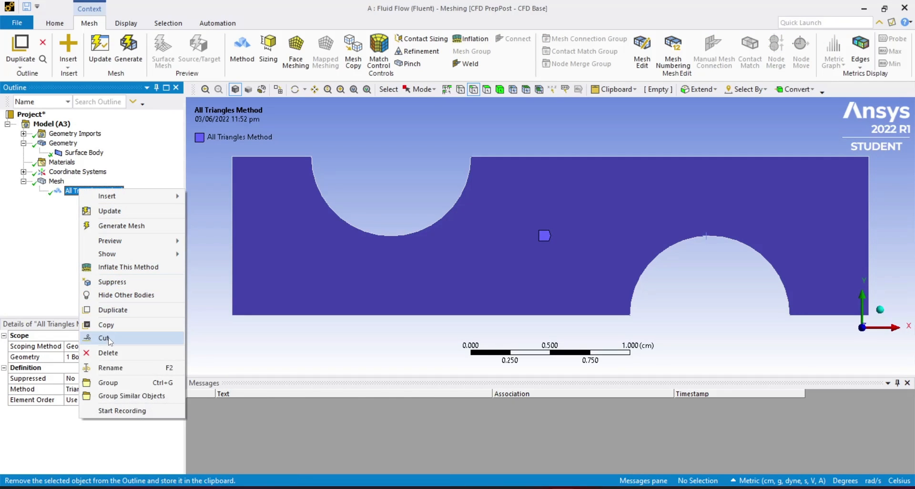
{"action": "left_click", "coordinate": [55, 273]}
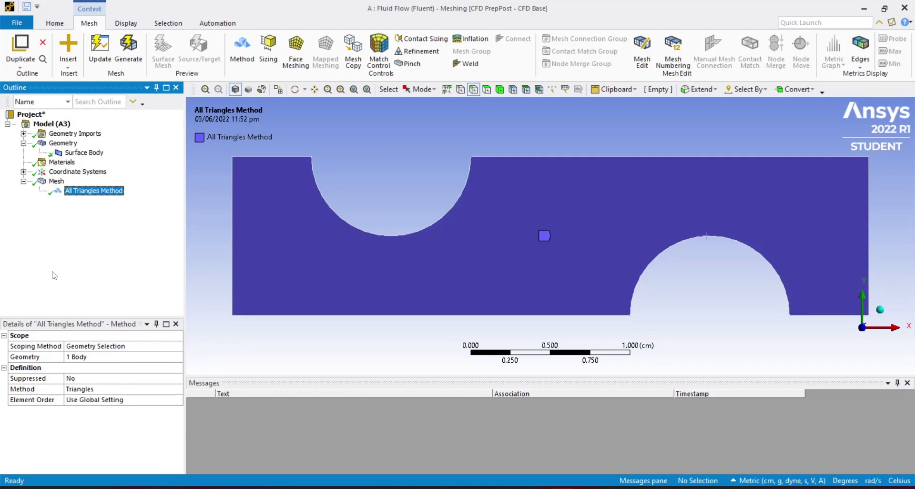
- Insert a new inflation control under the mesh and scope its geometry to the fluid domain face
{"action": "left_click", "coordinate": [57, 181]}
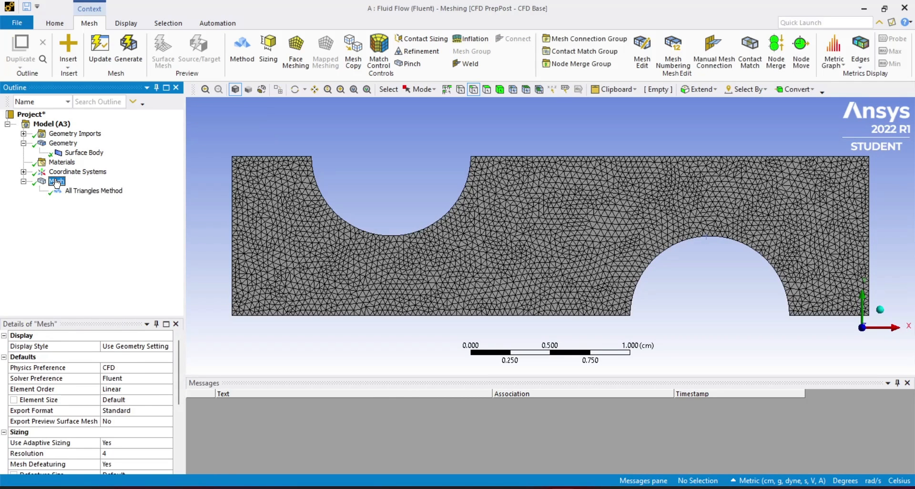
{"action": "right_click", "coordinate": [56, 181]}
{"action": "mouse_move", "coordinate": [151, 188]}
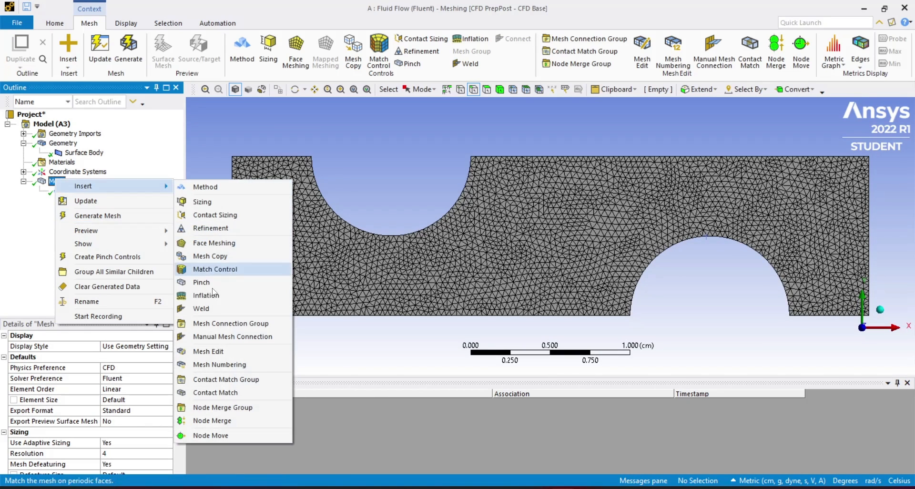
{"action": "left_click", "coordinate": [206, 295]}
{"action": "left_click", "coordinate": [418, 292]}
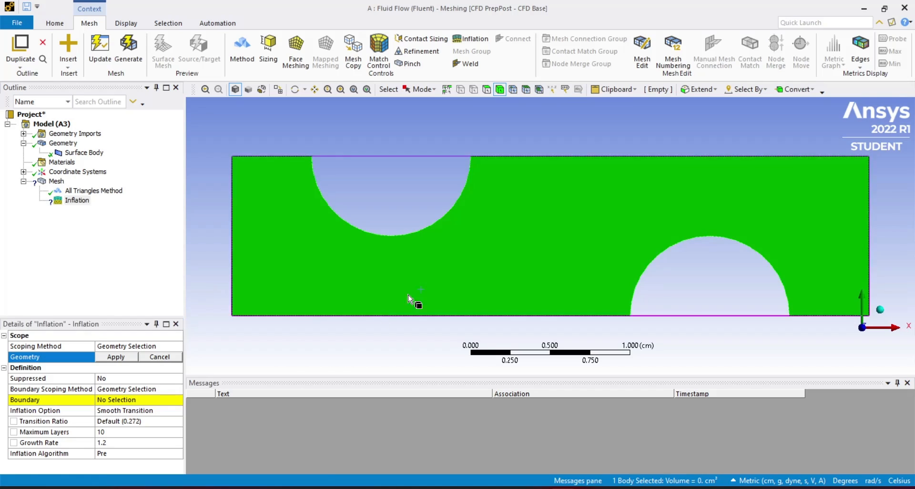
{"action": "left_click", "coordinate": [106, 357]}
- Scope the new inflation's boundary to the two semicircular tube edges
{"action": "left_click", "coordinate": [48, 399]}
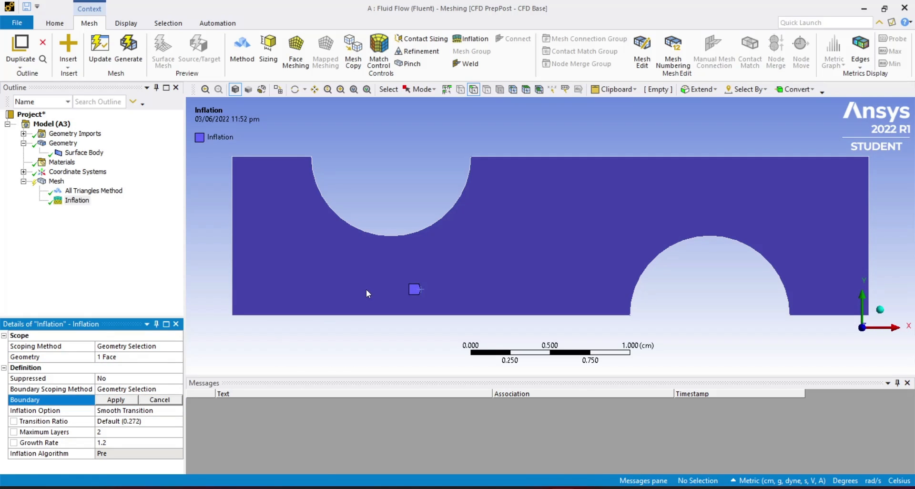
{"action": "left_click", "coordinate": [382, 234]}
{"action": "left_click", "coordinate": [656, 259]}
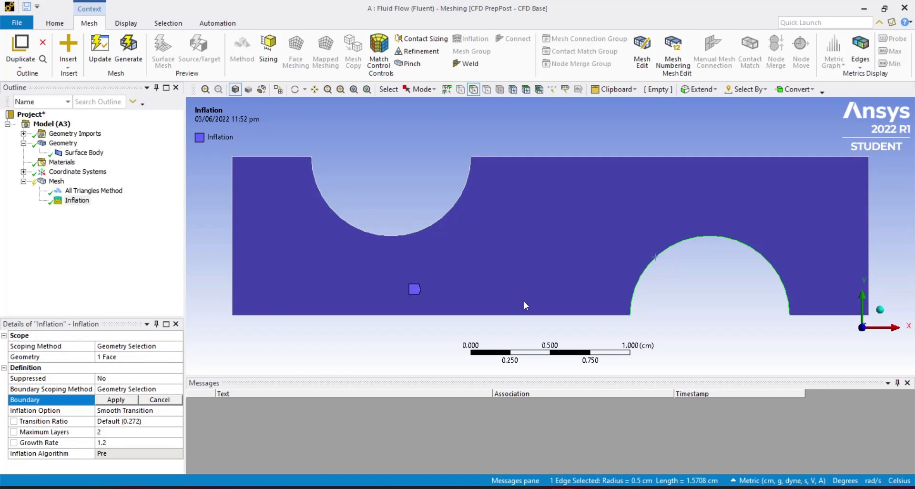
{"action": "left_click", "coordinate": [401, 234], "text": "ctrl"}
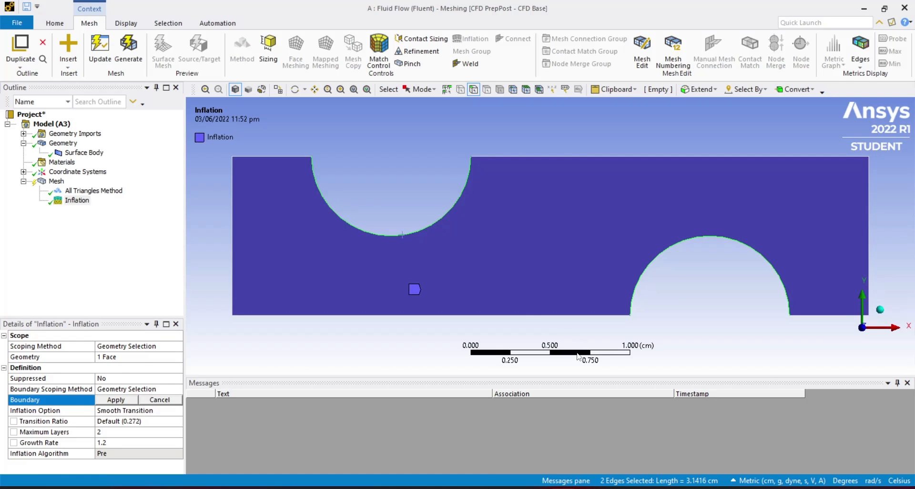
{"action": "left_click", "coordinate": [116, 400]}
- Set the new inflation's option to First Layer Thickness with a first layer height of 0.01 cm
{"action": "left_click", "coordinate": [126, 410]}
{"action": "left_click", "coordinate": [177, 410]}
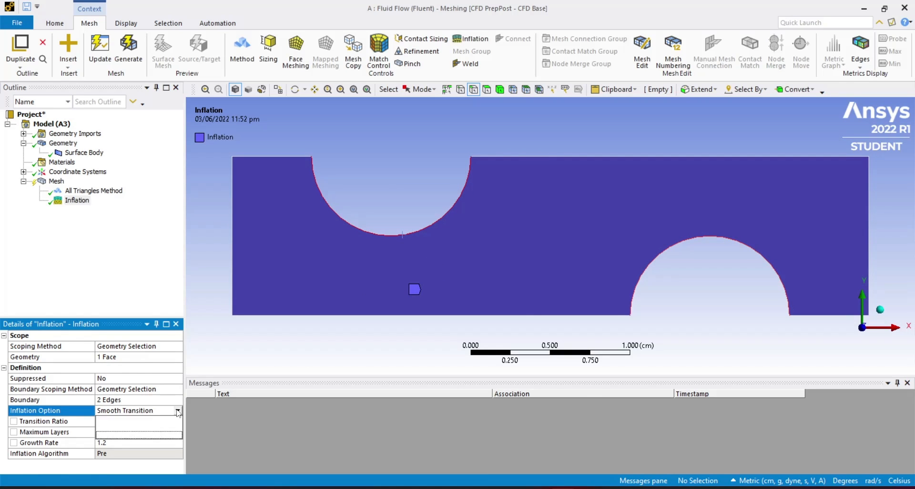
{"action": "left_click", "coordinate": [148, 427]}
{"action": "left_click", "coordinate": [145, 422]}
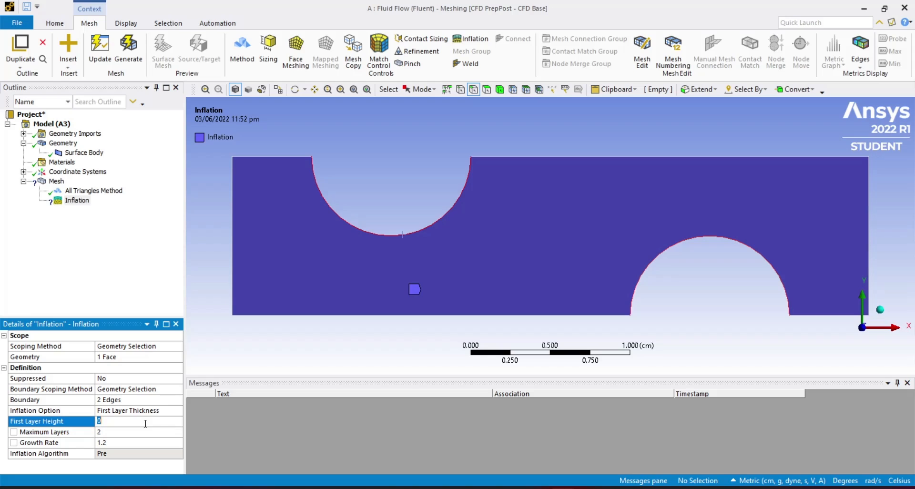
{"action": "key", "text": "Return"}
- Set the inflation's maximum layers to 10 and generate the mesh
{"action": "left_click", "coordinate": [134, 432]}
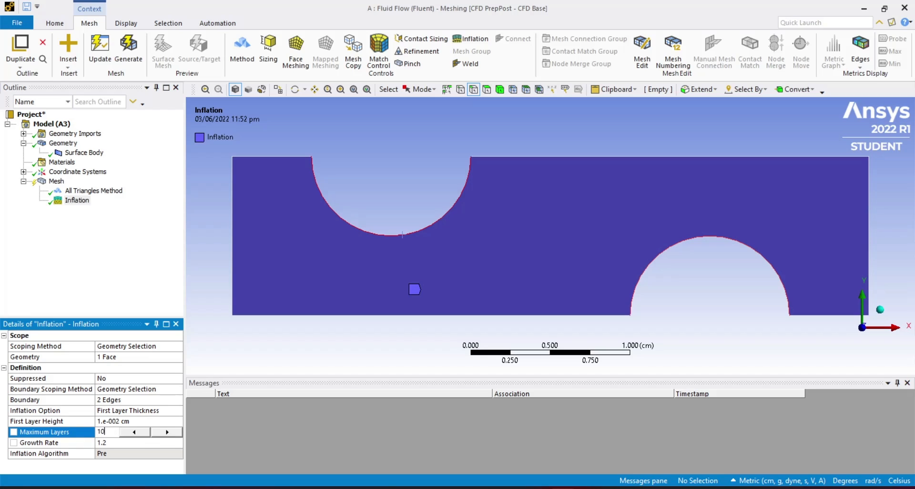
{"action": "type", "text": "10"}
{"action": "left_click", "coordinate": [128, 47]}
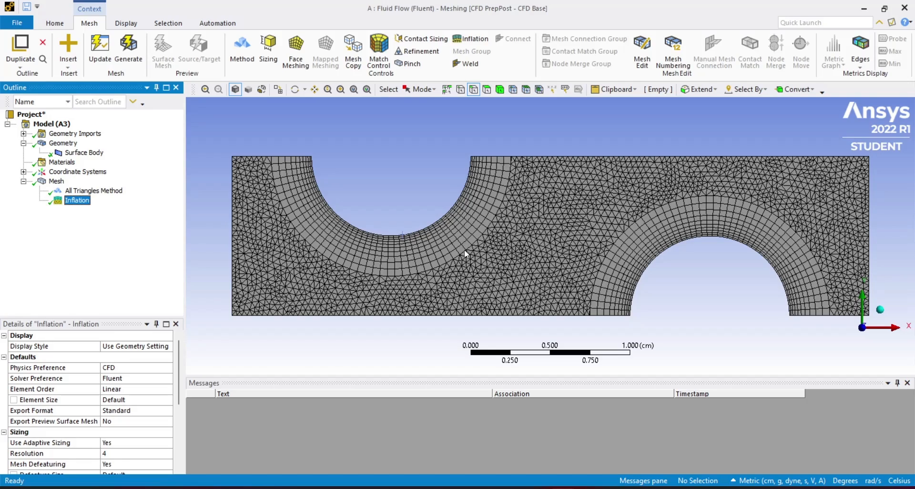
- Inspect the generated mesh around both tubes and review the mesh and inflation settings
{"action": "scroll", "coordinate": [482, 285], "scroll_direction": "down", "scroll_amount": 4}
{"action": "scroll", "coordinate": [482, 285], "scroll_direction": "up", "scroll_amount": 4}
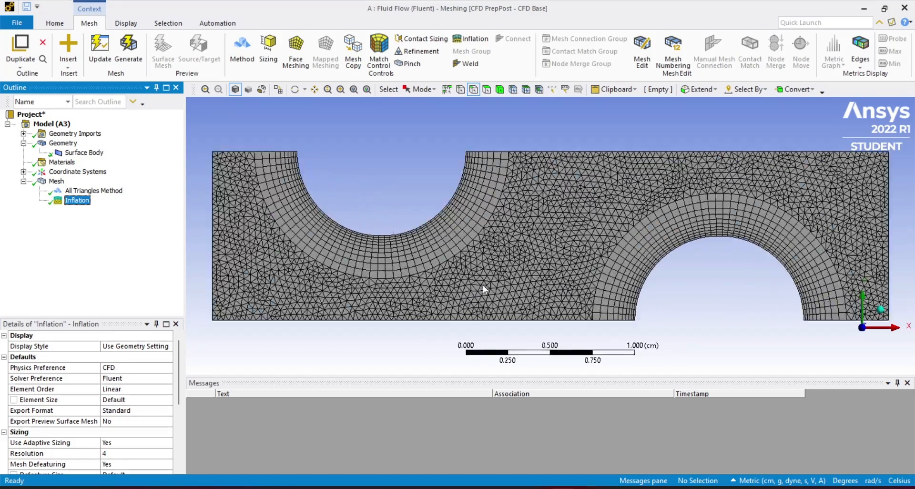
{"action": "scroll", "coordinate": [482, 285], "scroll_direction": "down", "scroll_amount": 6}
{"action": "scroll", "coordinate": [483, 284], "scroll_direction": "up", "scroll_amount": 1}
{"action": "scroll", "coordinate": [483, 285], "scroll_direction": "up", "scroll_amount": 1}
{"action": "scroll", "coordinate": [143, 367], "scroll_direction": "down", "scroll_amount": 2}
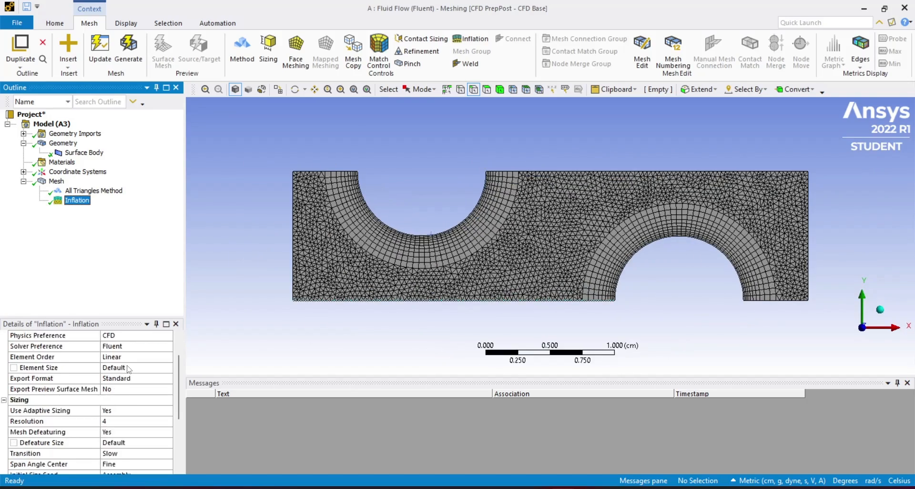
{"action": "scroll", "coordinate": [124, 370], "scroll_direction": "down", "scroll_amount": 2}
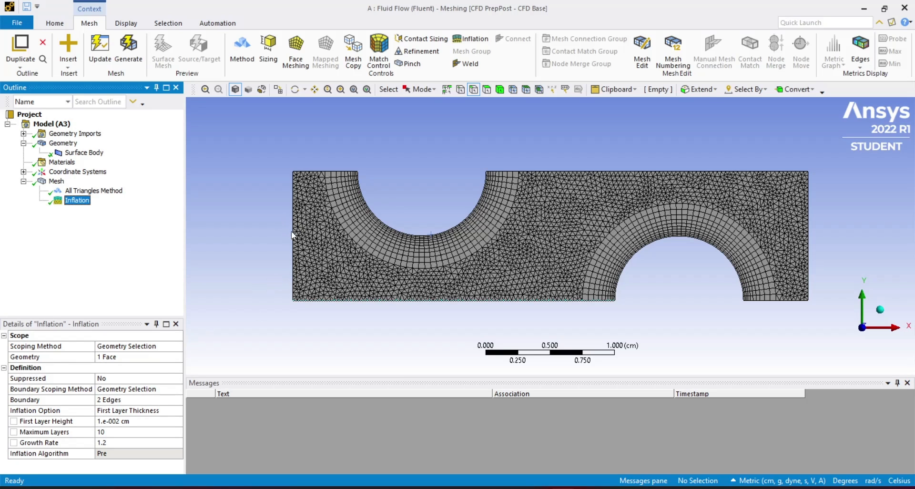
{"action": "scroll", "coordinate": [289, 235], "scroll_direction": "up", "scroll_amount": 4}
{"action": "scroll", "coordinate": [345, 275], "scroll_direction": "down", "scroll_amount": 4}
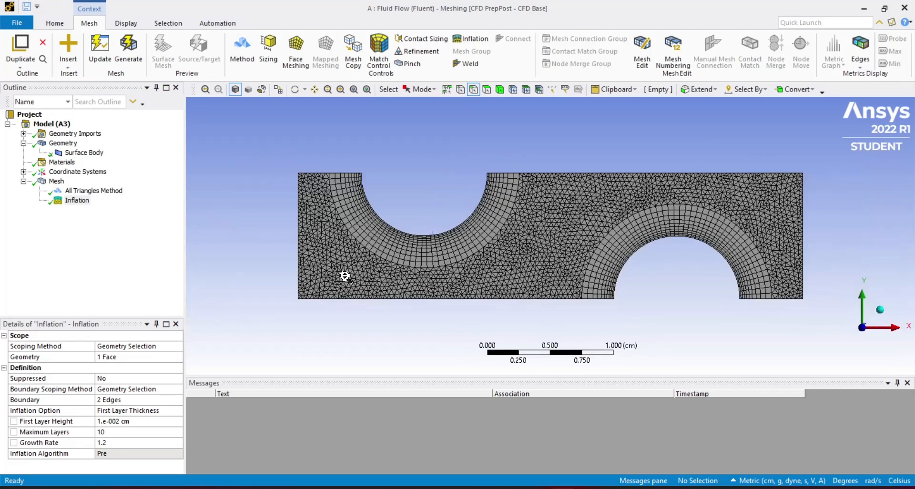
- Start a named selection on the fluid domain's left vertical edge and name it inlet
{"action": "left_click", "coordinate": [299, 253]}
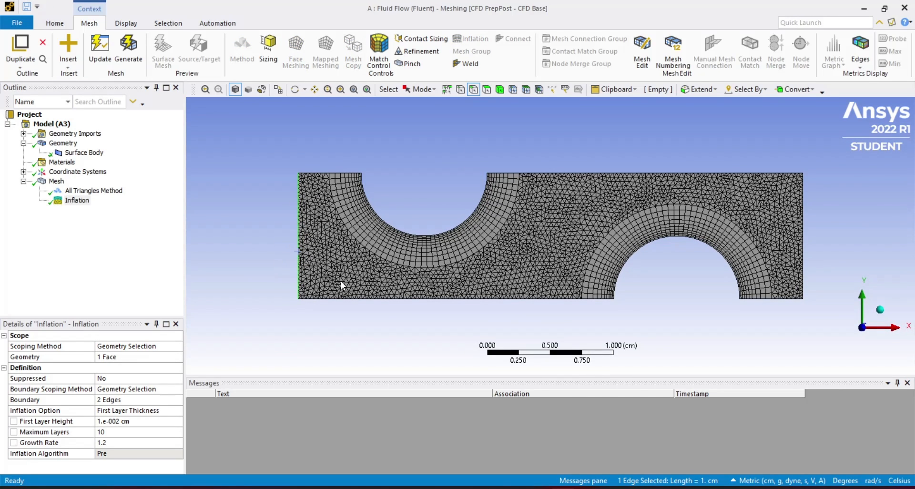
{"action": "key", "text": "n"}
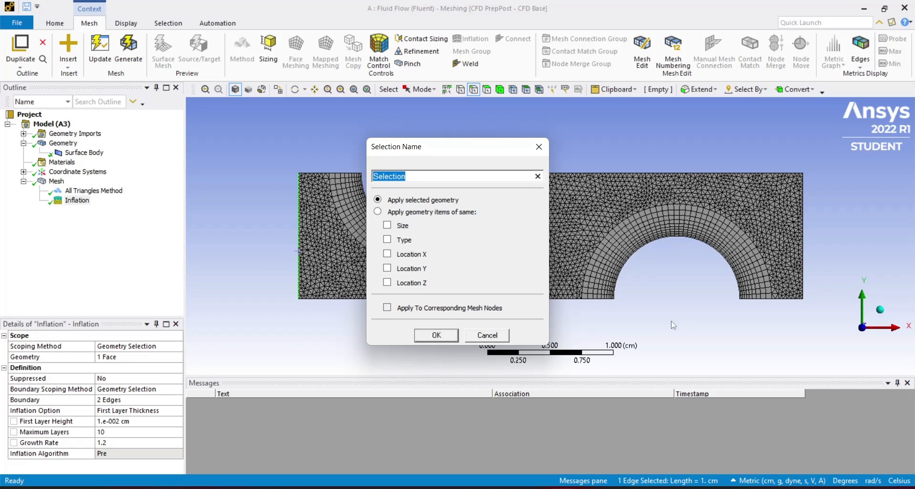
{"action": "left_click", "coordinate": [475, 332]}
{"action": "right_click", "coordinate": [298, 259]}
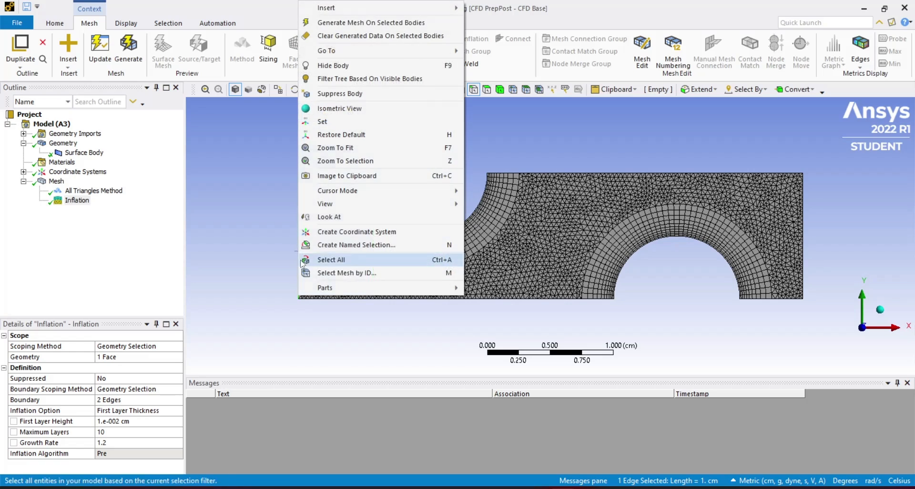
{"action": "left_click", "coordinate": [397, 245]}
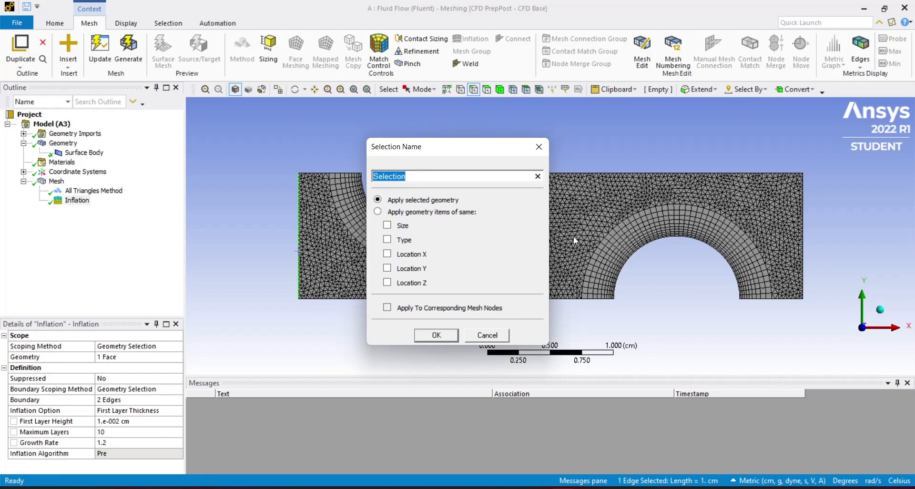
{"action": "key", "text": "BackSpace"}
{"action": "type", "text": "inlet"}
- Switch to PROBLEM.png in Photos to check the tube bank schematic's boundary conditions, and return to Meshing
{"action": "key", "text": "alt+Tab"}
{"action": "key", "text": "alt+Tab"}
{"action": "key", "text": "Tab"}
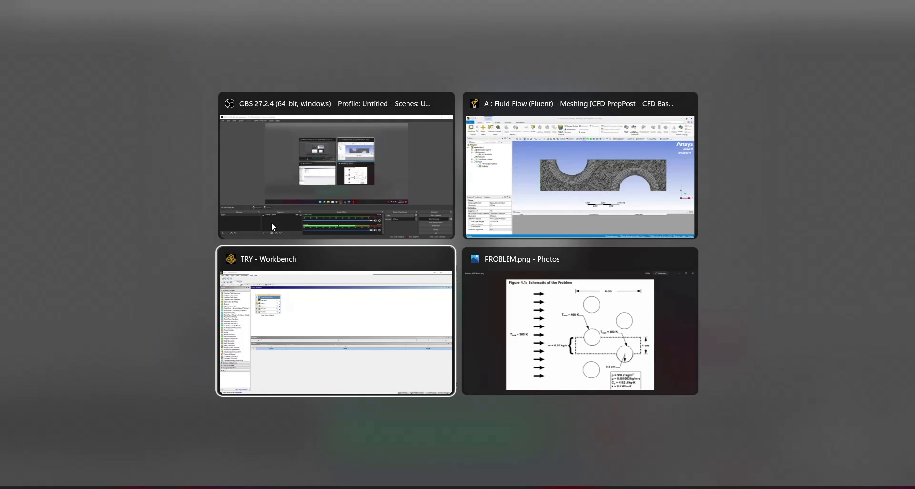
{"action": "key", "text": "alt+Tab"}
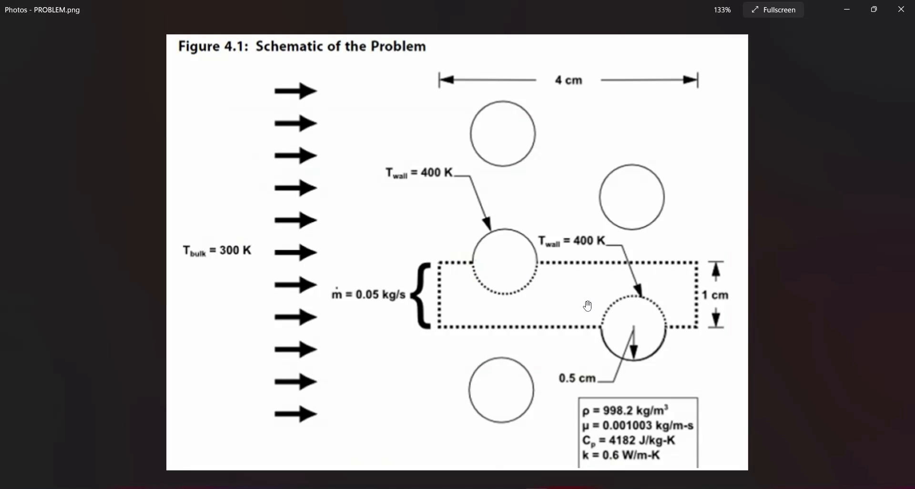
{"action": "key", "text": "alt+Tab"}
{"action": "key", "text": "alt+Tab"}
{"action": "key", "text": "alt+Tab"}
{"action": "key", "text": "alt+Tab"}
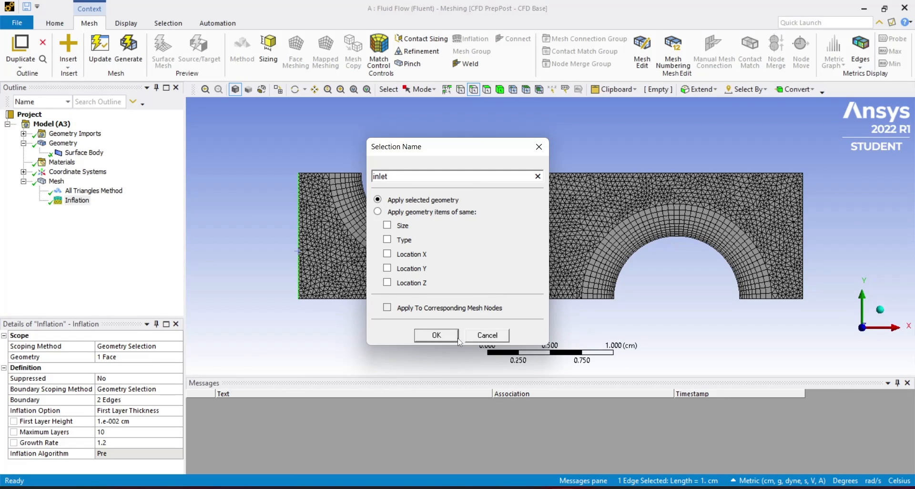
- Confirm the inlet named selection and create another called outlet on the domain's right vertical edge
{"action": "left_click", "coordinate": [436, 335]}
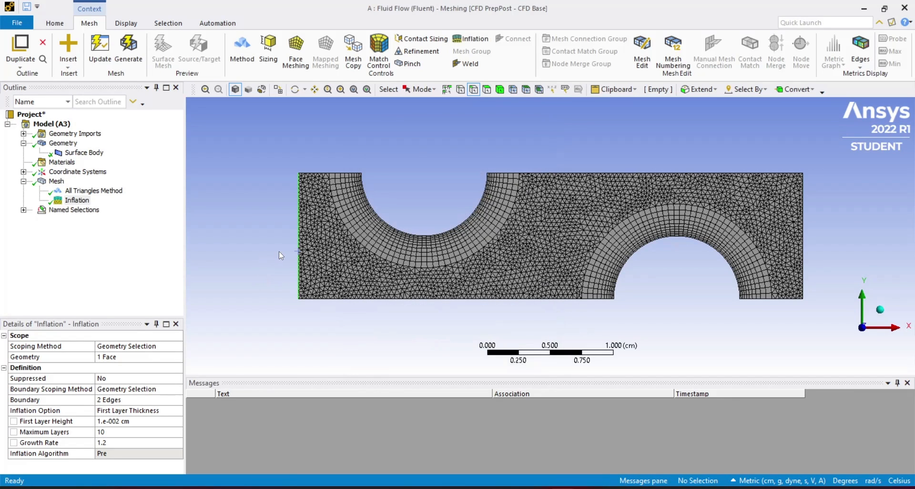
{"action": "left_click", "coordinate": [23, 210]}
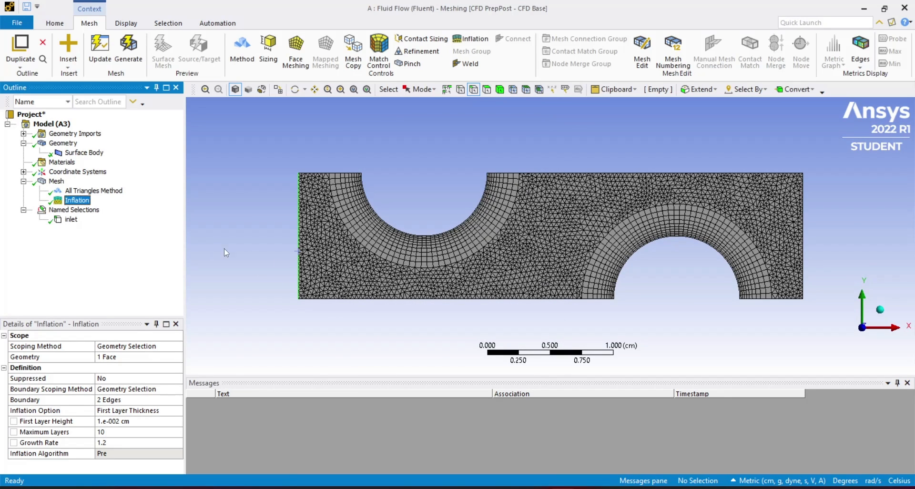
{"action": "left_click", "coordinate": [803, 260]}
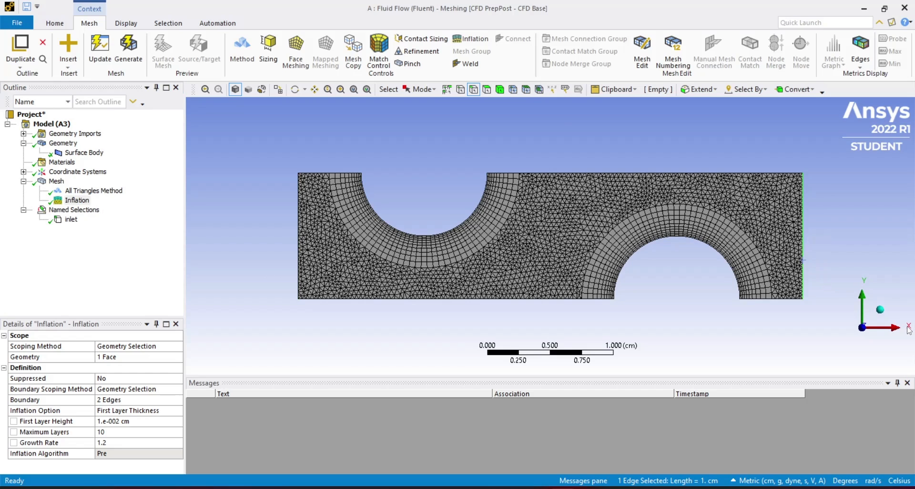
{"action": "type", "text": "noutlet"}
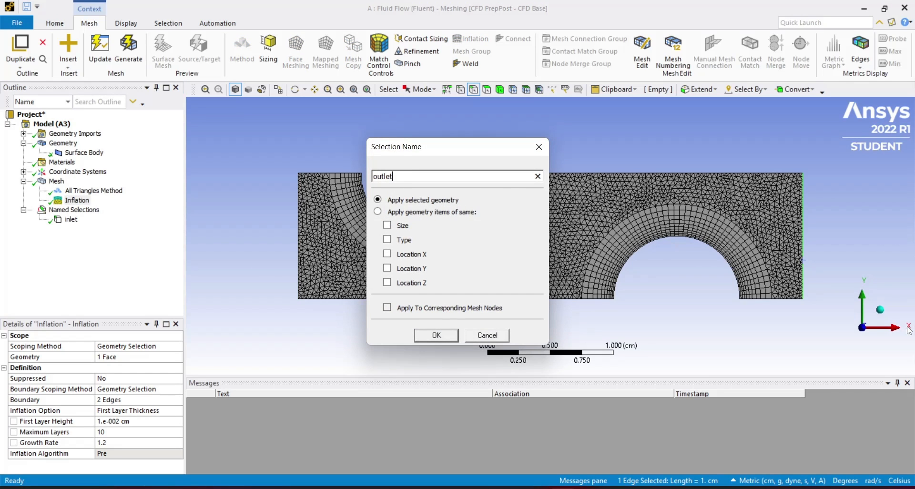
{"action": "key", "text": "Return"}
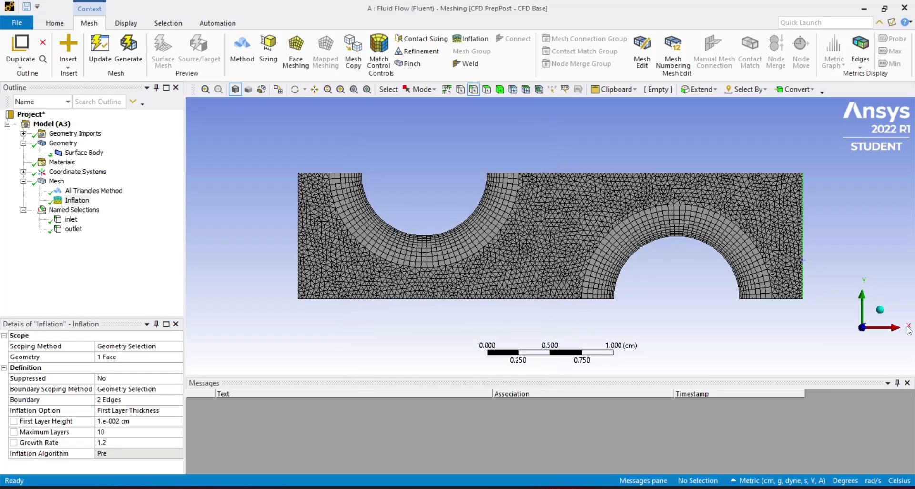
- Create a named selection called tube_walls from the two semicircular tube edges
{"action": "left_click", "coordinate": [459, 225]}
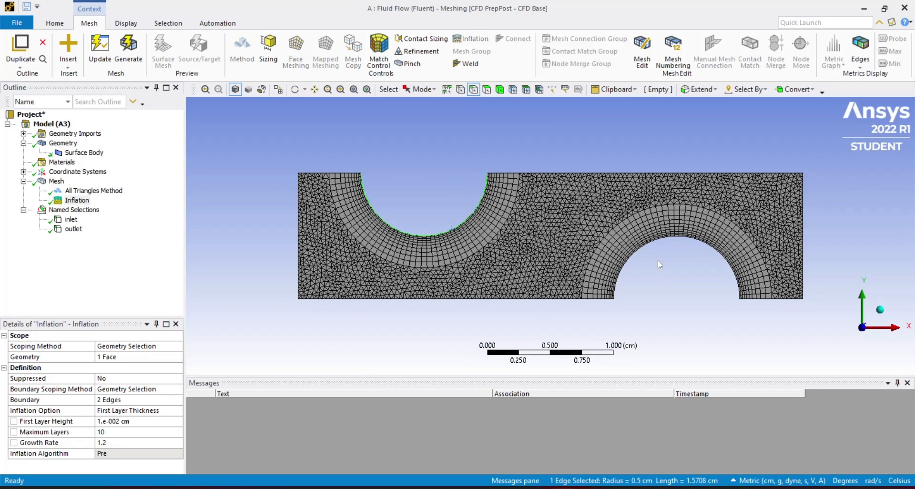
{"action": "left_click", "coordinate": [670, 238], "text": "ctrl"}
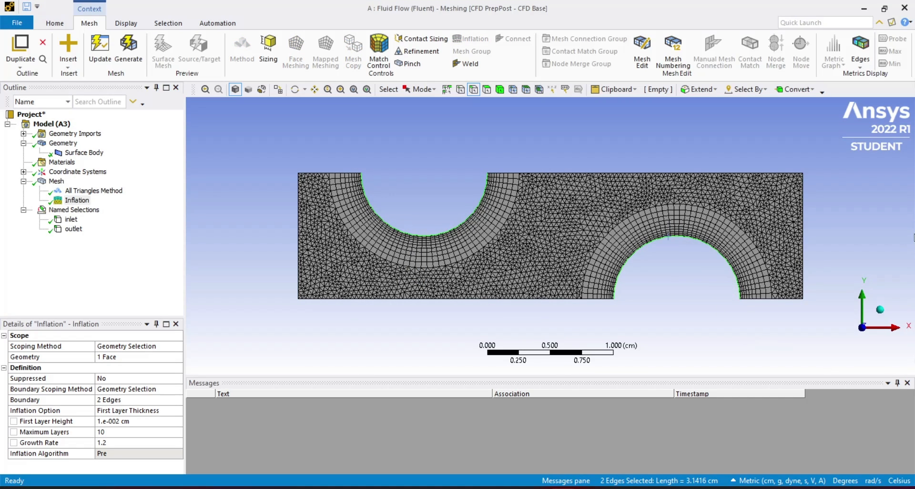
{"action": "key", "text": "n"}
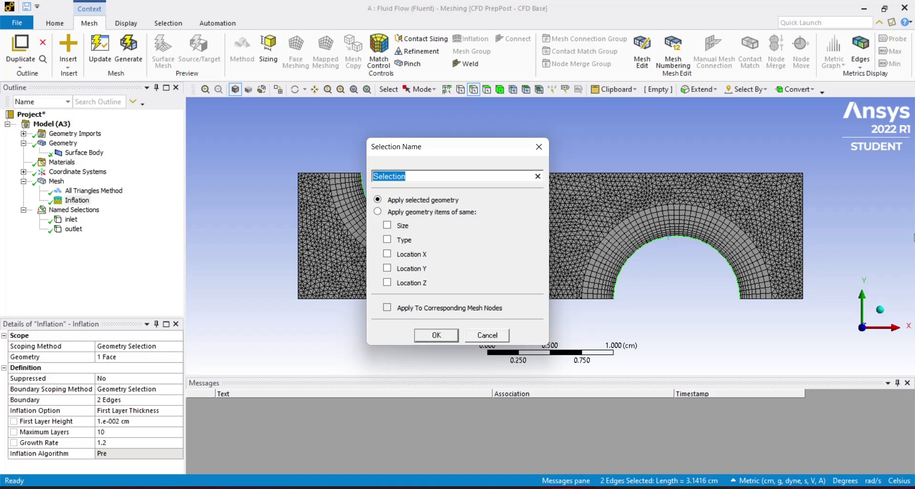
{"action": "type", "text": "T"}
{"action": "type", "text": "tube_walls"}
{"action": "key", "text": "Return"}
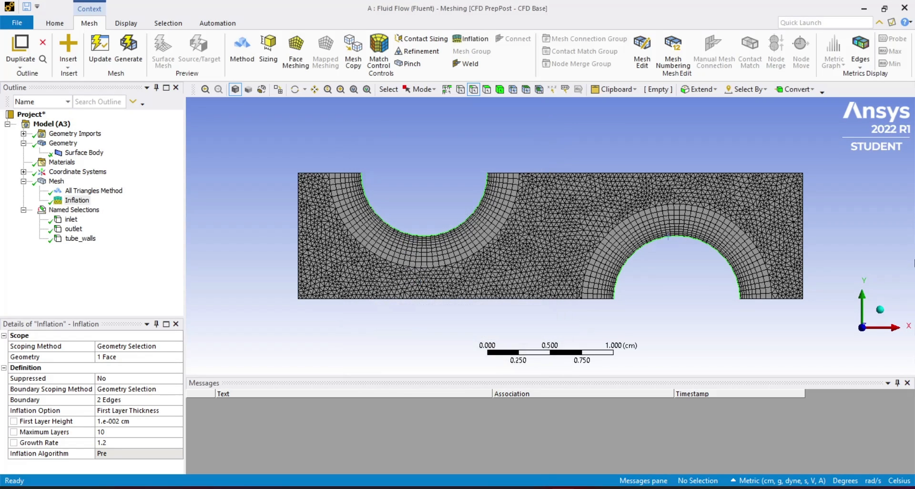
- Create a named selection called walls from the four straight upper and lower edges of the domain
{"action": "left_click", "coordinate": [639, 174]}
{"action": "left_click", "coordinate": [334, 174], "text": "ctrl"}
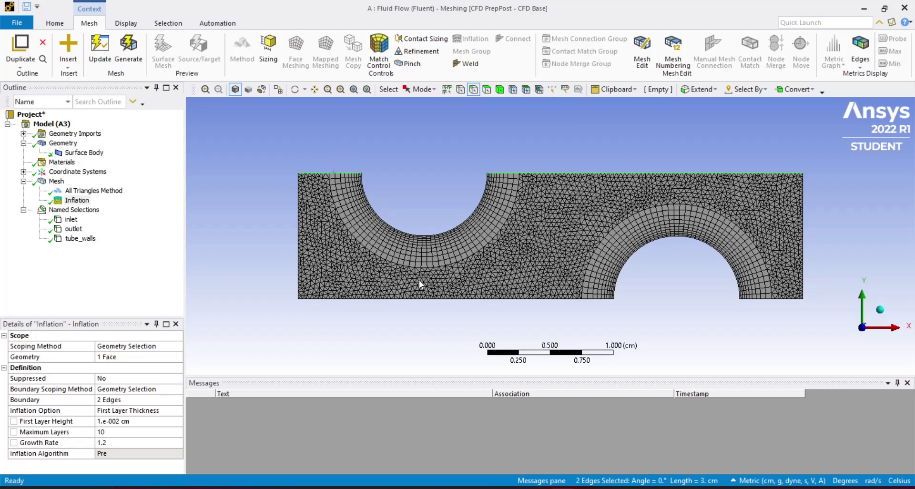
{"action": "left_click", "coordinate": [452, 299], "text": "ctrl"}
{"action": "left_click", "coordinate": [801, 298], "text": "ctrl"}
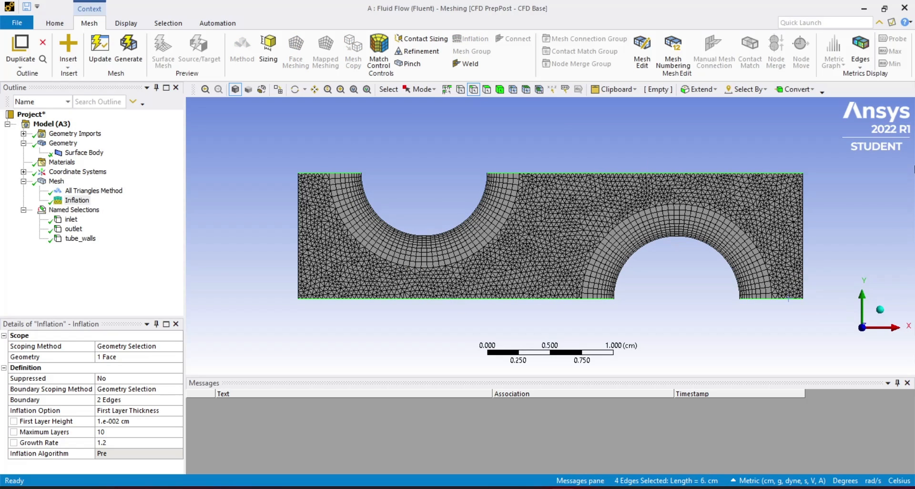
{"action": "type", "text": "n"}
{"action": "type", "text": "wal"}
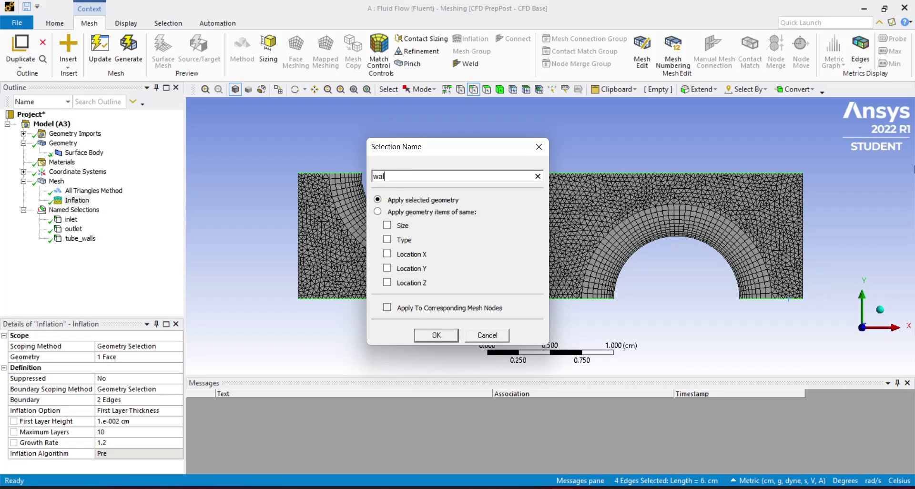
{"action": "type", "text": "ls"}
{"action": "key", "text": "Return"}
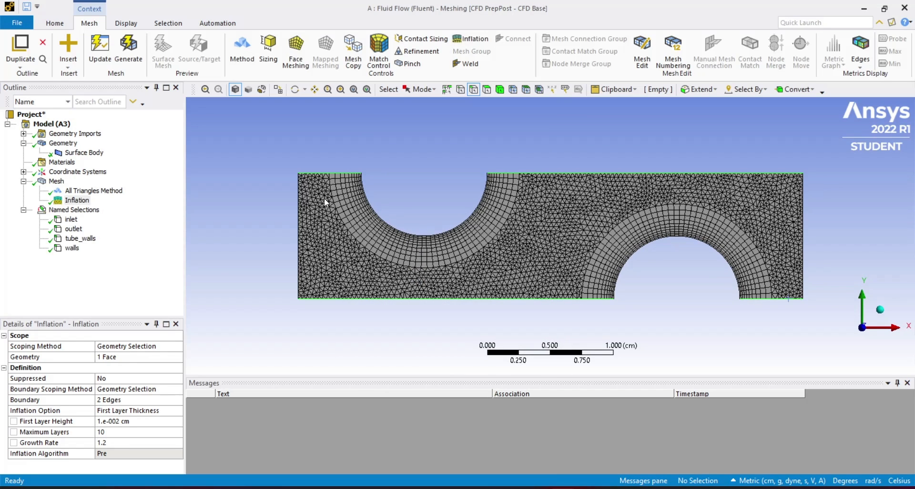
- Delete the walls named selection
{"action": "left_click", "coordinate": [329, 173]}
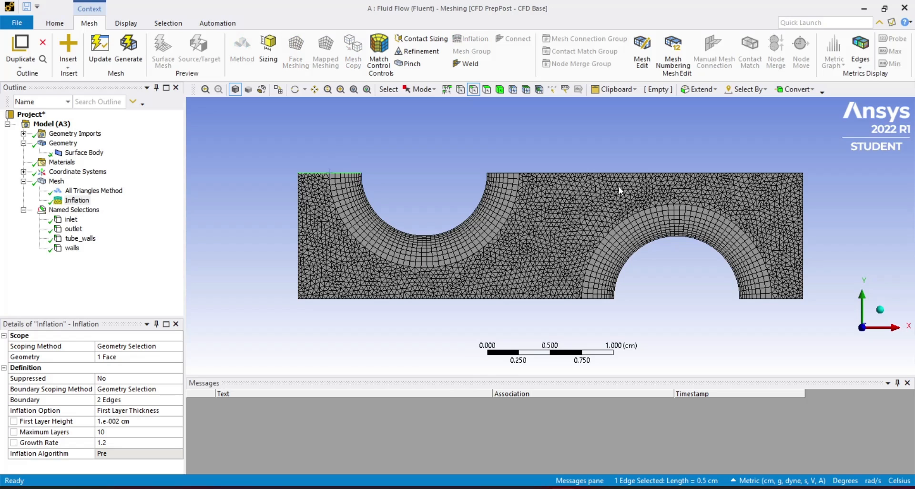
{"action": "left_click", "coordinate": [72, 248]}
{"action": "right_click", "coordinate": [72, 247]}
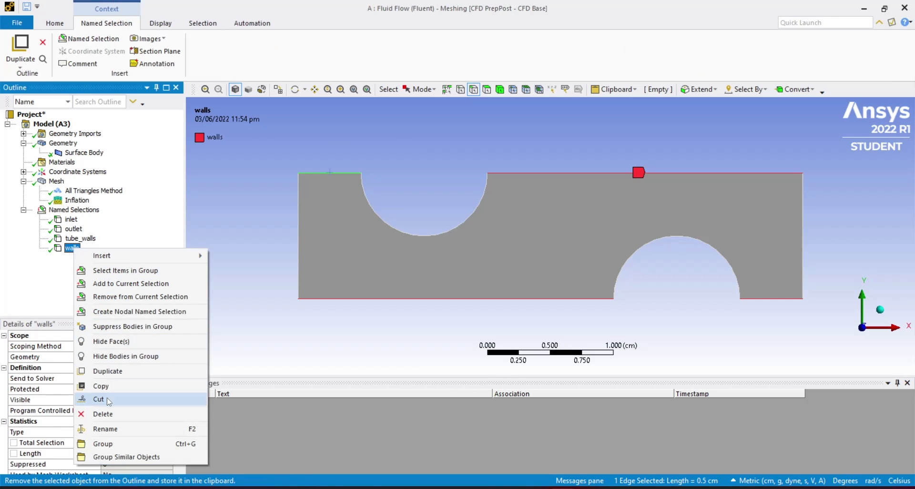
{"action": "left_click", "coordinate": [111, 415]}
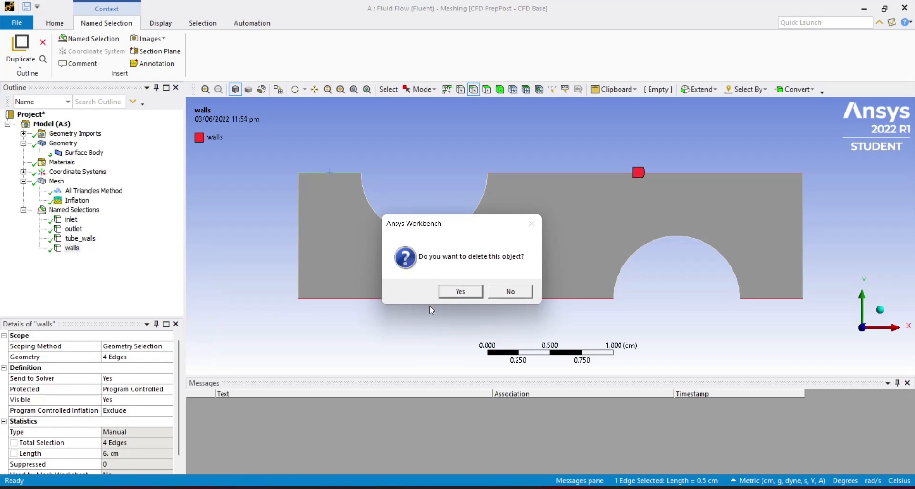
{"action": "left_click", "coordinate": [457, 291]}
- Create a named selection called Symmertry_1 from the two straight upper edges of the domain
{"action": "left_click", "coordinate": [333, 174]}
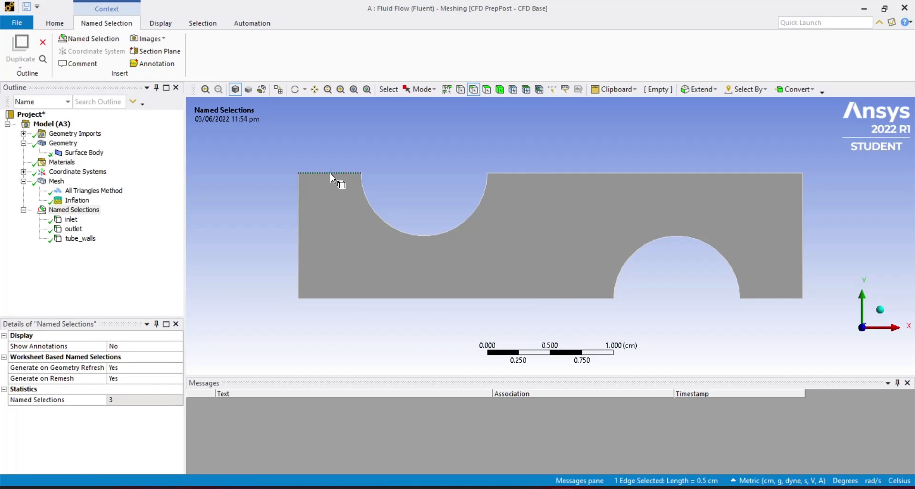
{"action": "left_click", "coordinate": [540, 179], "text": "ctrl"}
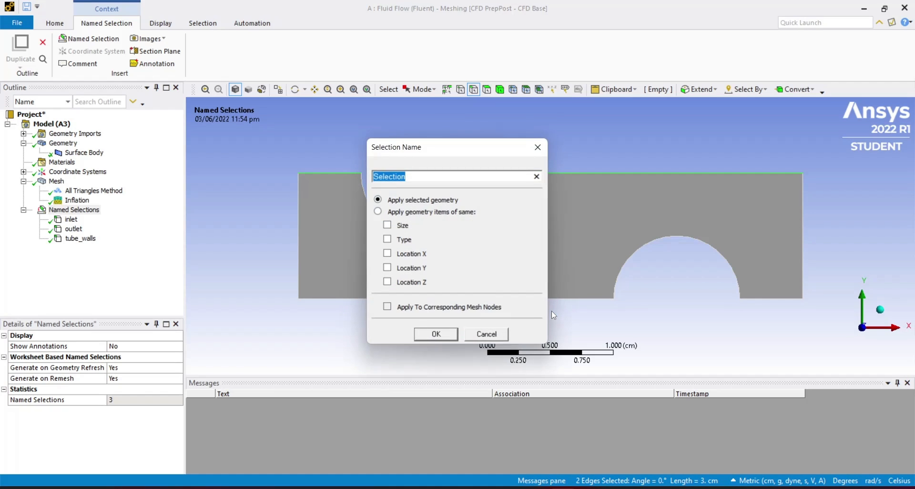
{"action": "type", "text": "n"}
{"action": "type", "text": "Symm"}
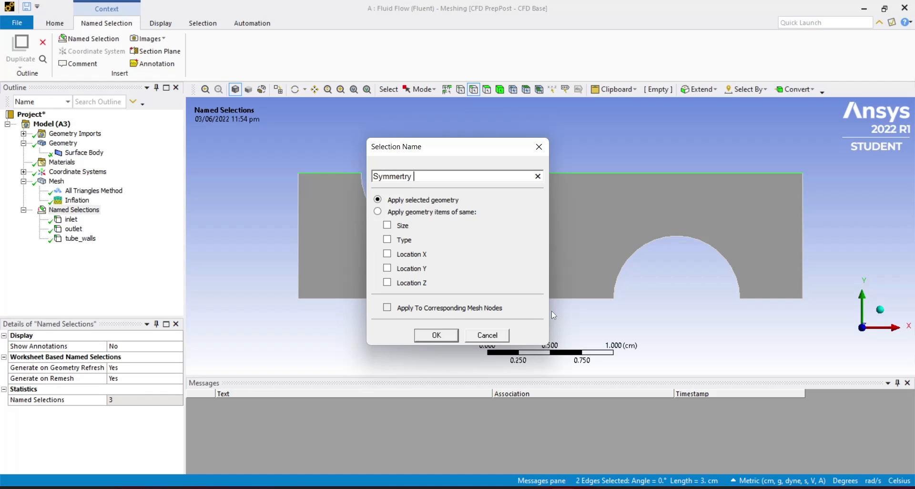
{"action": "type", "text": "etry_1"}
{"action": "key", "text": "Return"}
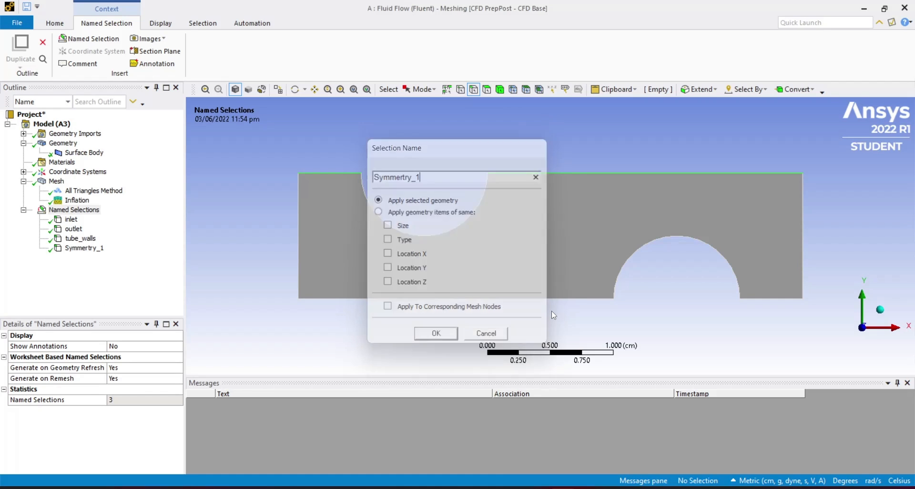
- Create a named selection called Symmetry_2 from the two straight lower edges of the domain
{"action": "left_click", "coordinate": [568, 299]}
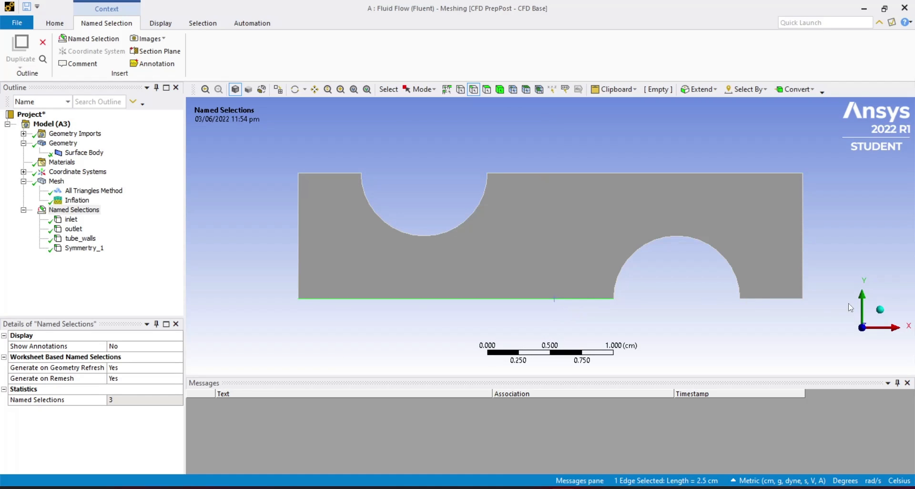
{"action": "left_click", "coordinate": [782, 299], "text": "ctrl"}
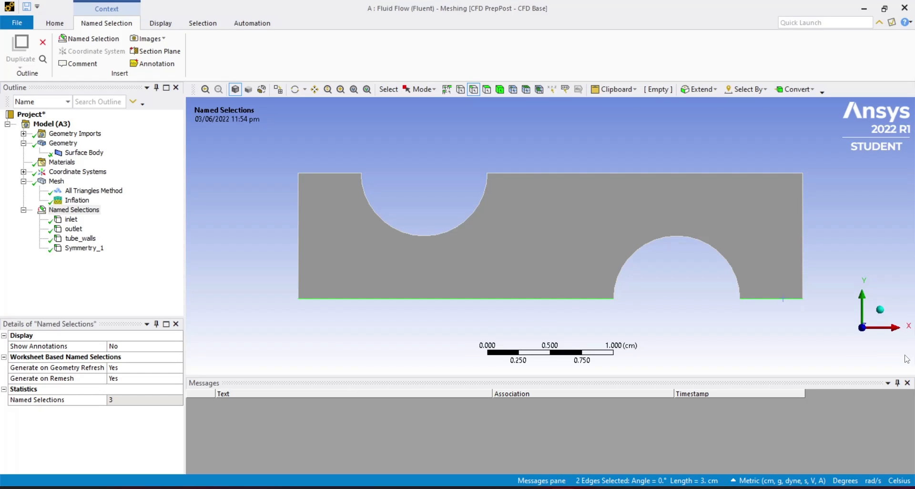
{"action": "type", "text": "n"}
{"action": "type", "text": "Sy"}
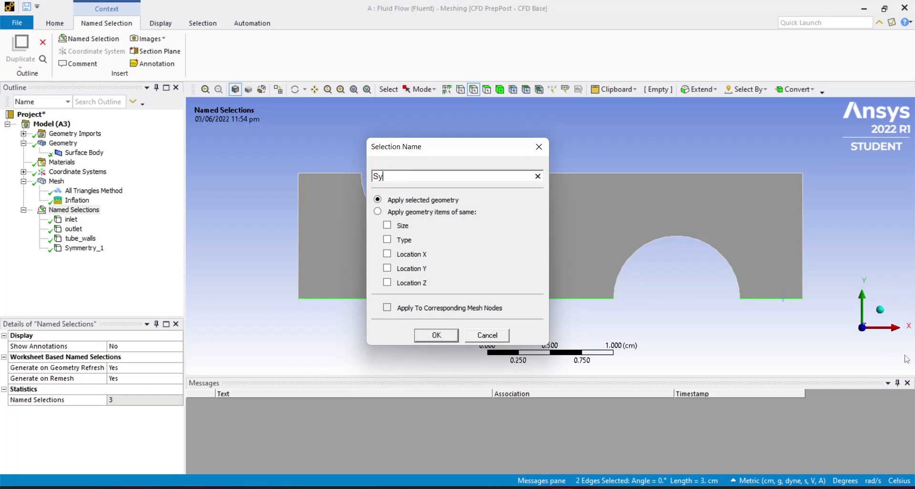
{"action": "type", "text": "mmetry"}
{"action": "key", "text": "Return"}
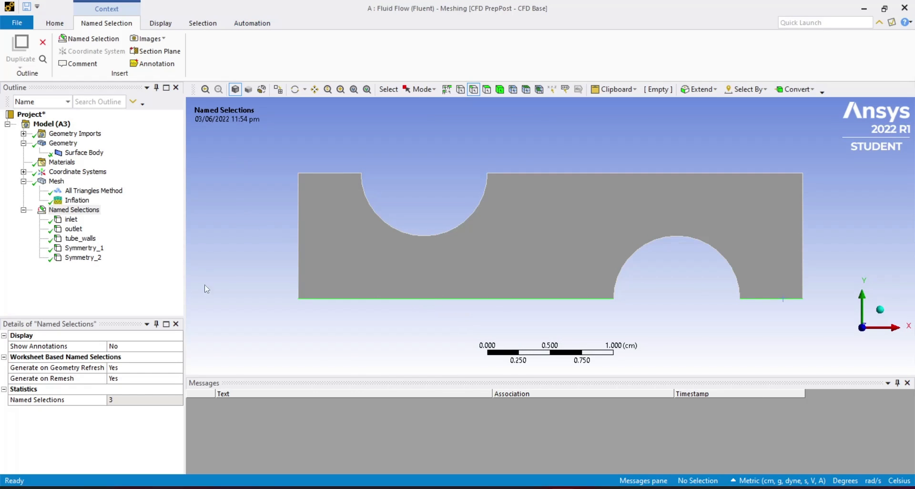
- Save the meshing project, display the mesh, and update the Mesh cell of the Fluid Flow (Fluent) system in Workbench
{"action": "left_click", "coordinate": [27, 7]}
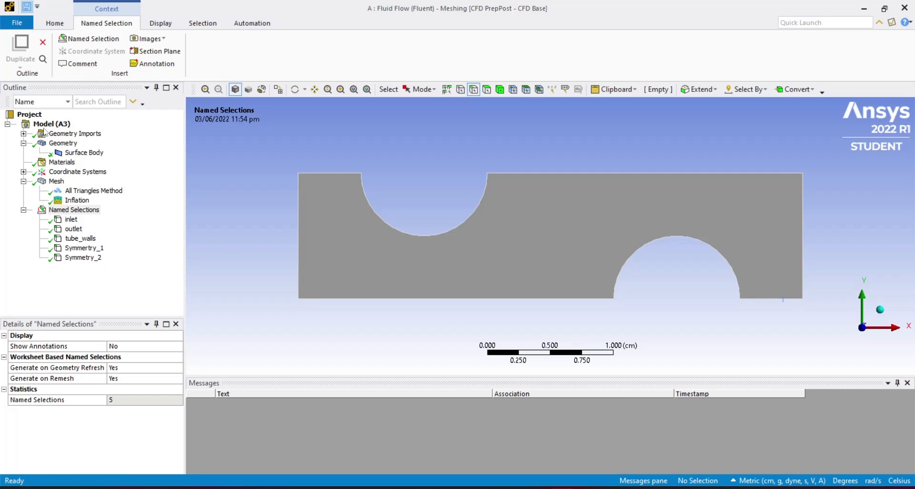
{"action": "double_click", "coordinate": [56, 181]}
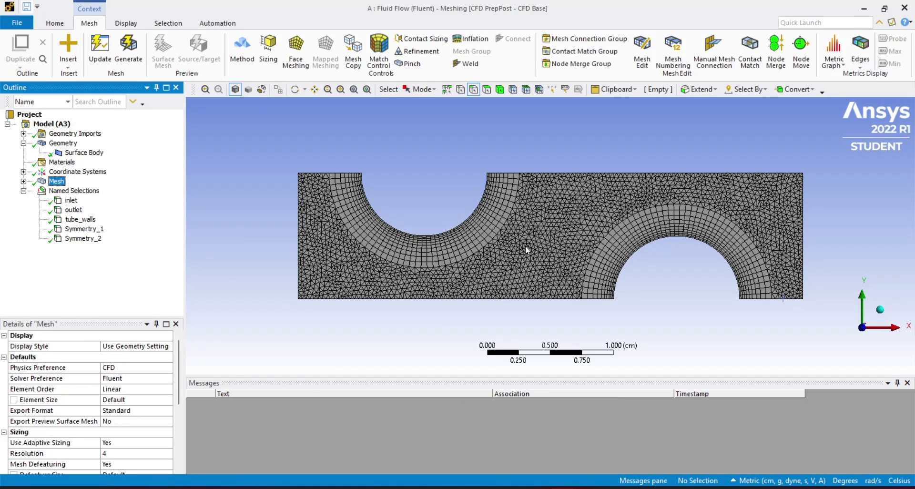
{"action": "key", "text": "alt+Tab"}
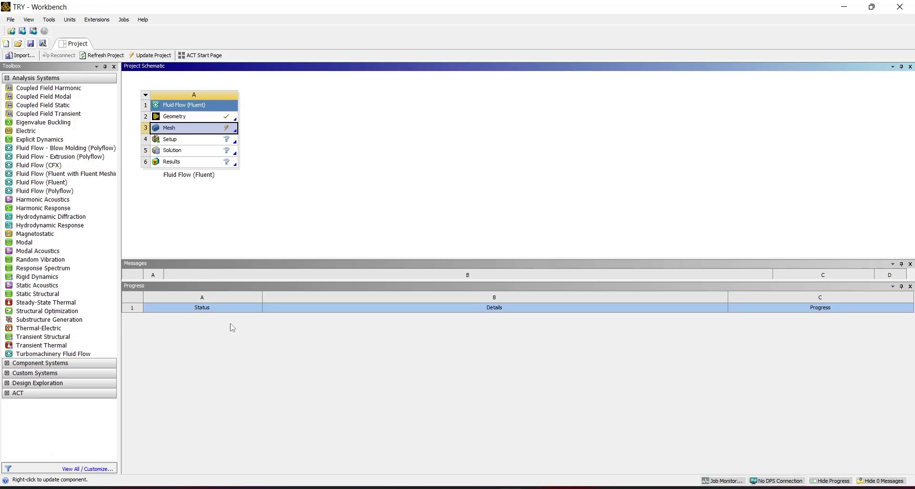
{"action": "right_click", "coordinate": [179, 129]}
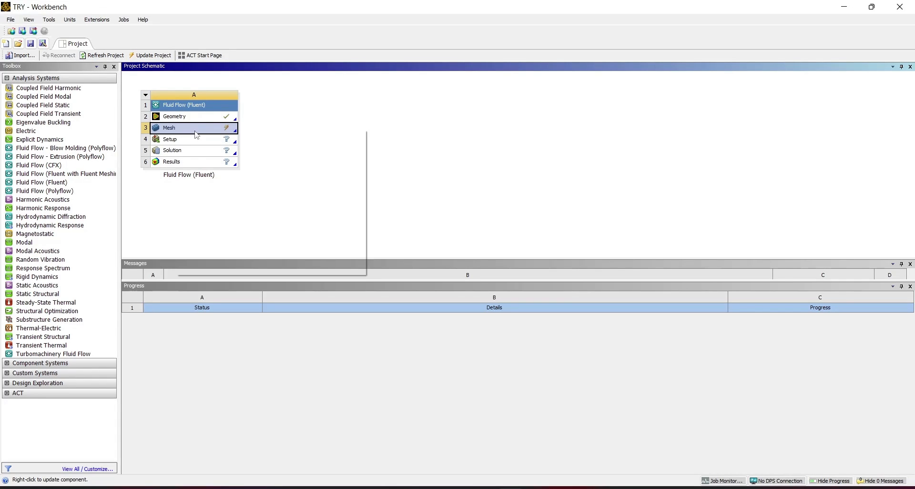
{"action": "left_click", "coordinate": [226, 134]}
{"action": "right_click", "coordinate": [227, 130]}
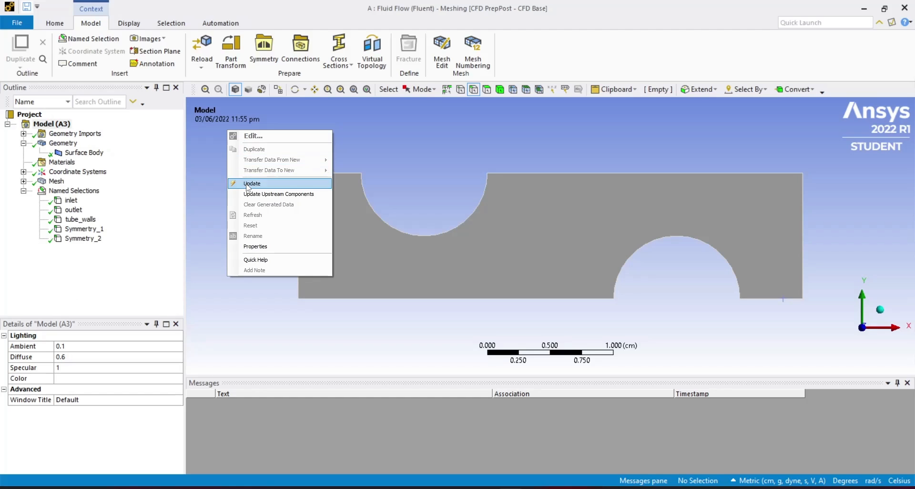
{"action": "left_click", "coordinate": [248, 184]}
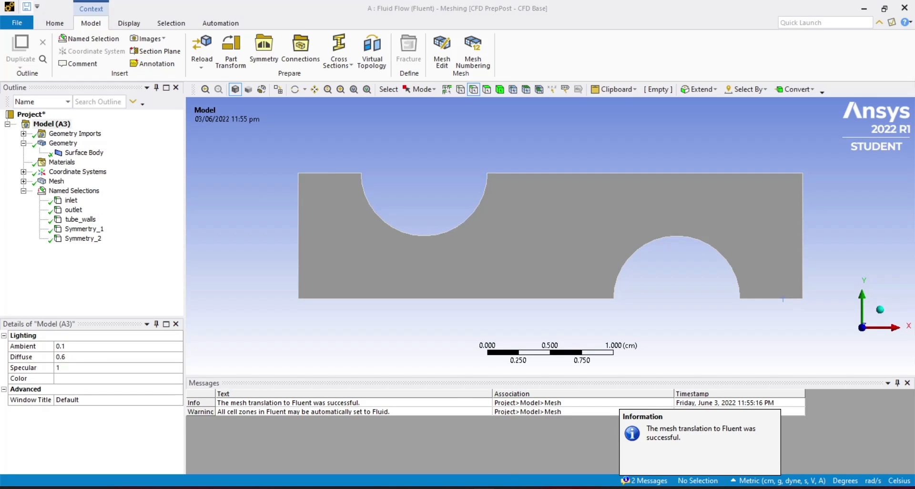
{"action": "key", "text": "alt+Tab"}
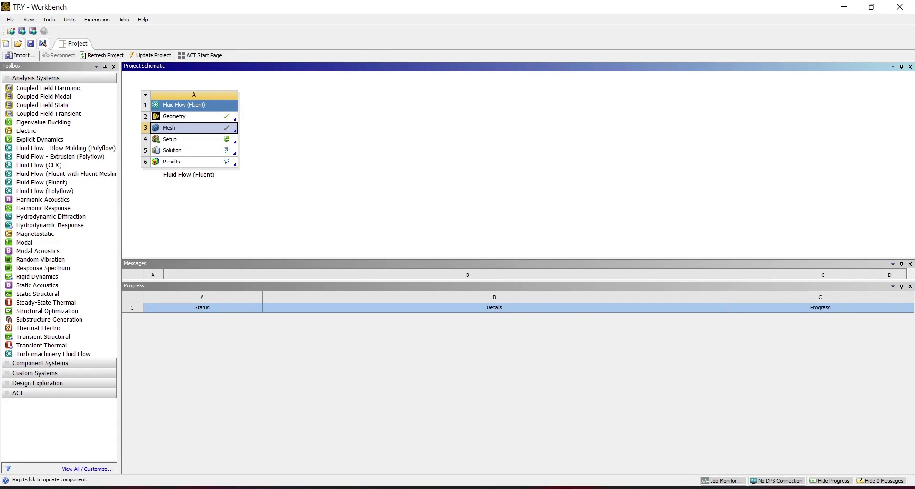
- Close the meshing window and start the Fluent solver from the Setup cell of the Fluid Flow (Fluent) system
{"action": "key", "text": "alt+Tab"}
{"action": "left_click", "coordinate": [905, 7]}
{"action": "double_click", "coordinate": [205, 142]}
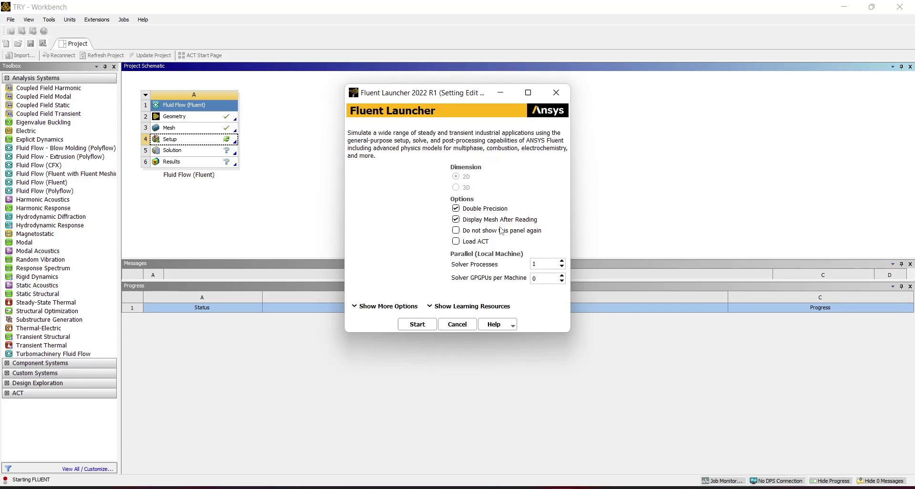
{"action": "left_click", "coordinate": [422, 323]}
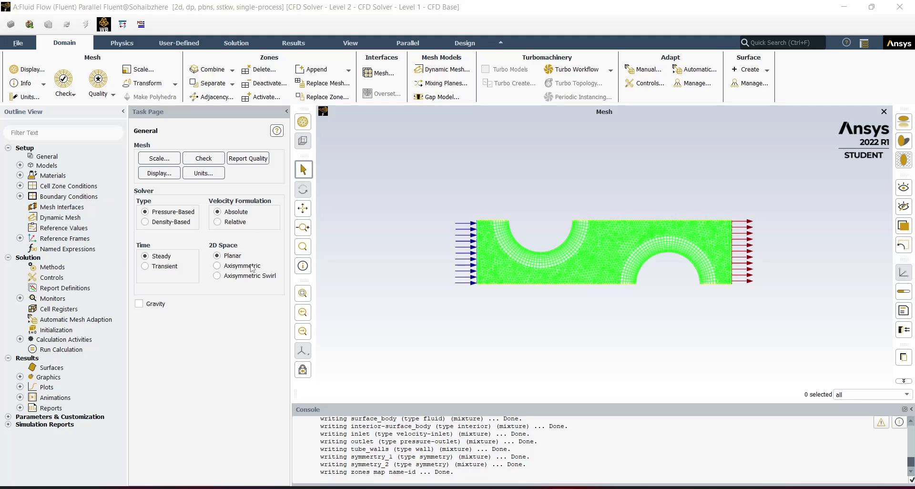
- Run a mesh check in Fluent and enable the Energy Equation in the Energy model
{"action": "left_click", "coordinate": [219, 158]}
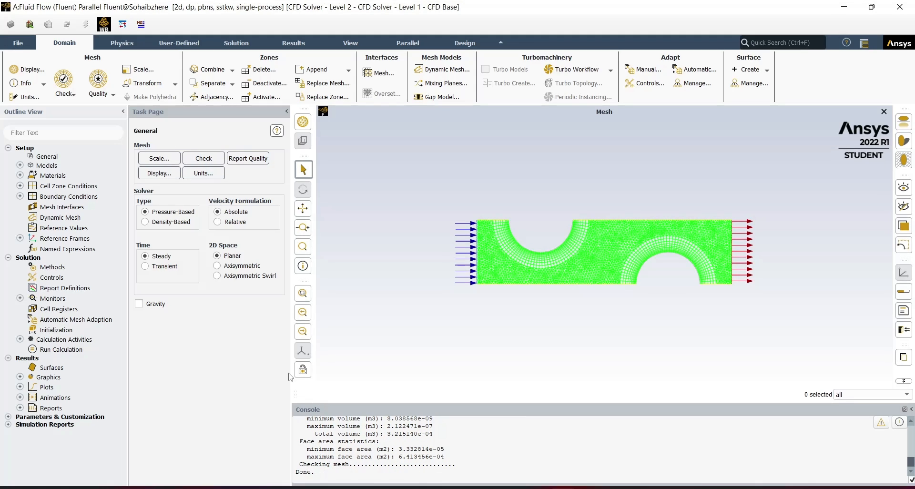
{"action": "left_click_drag", "start_coordinate": [290, 376], "coordinate": [318, 377]}
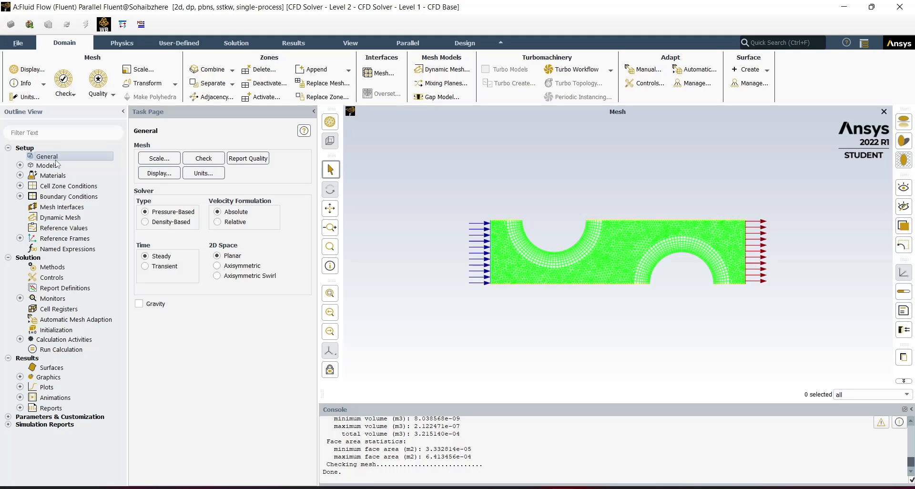
{"action": "left_click", "coordinate": [20, 165]}
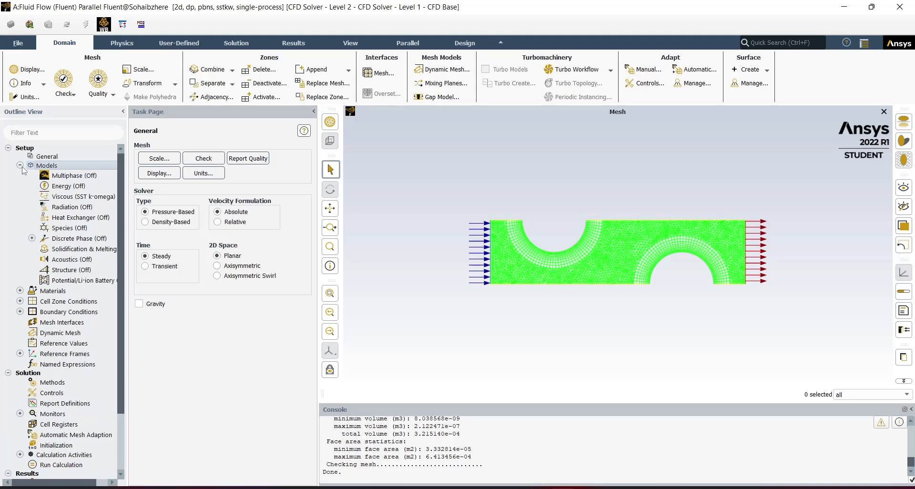
{"action": "double_click", "coordinate": [66, 187]}
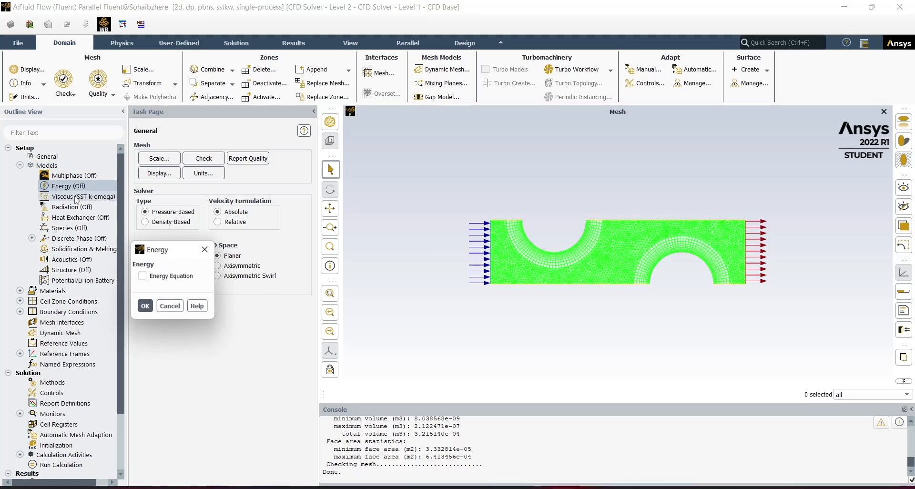
{"action": "left_click", "coordinate": [151, 276]}
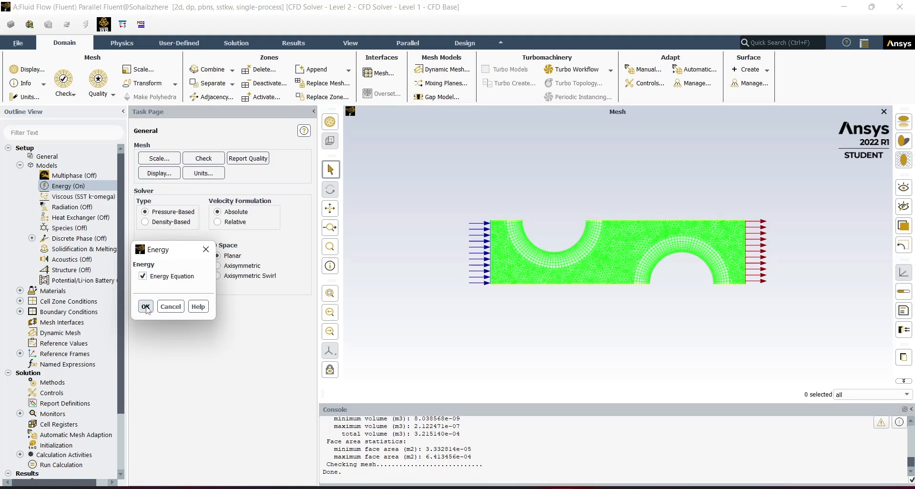
{"action": "left_click", "coordinate": [146, 307]}
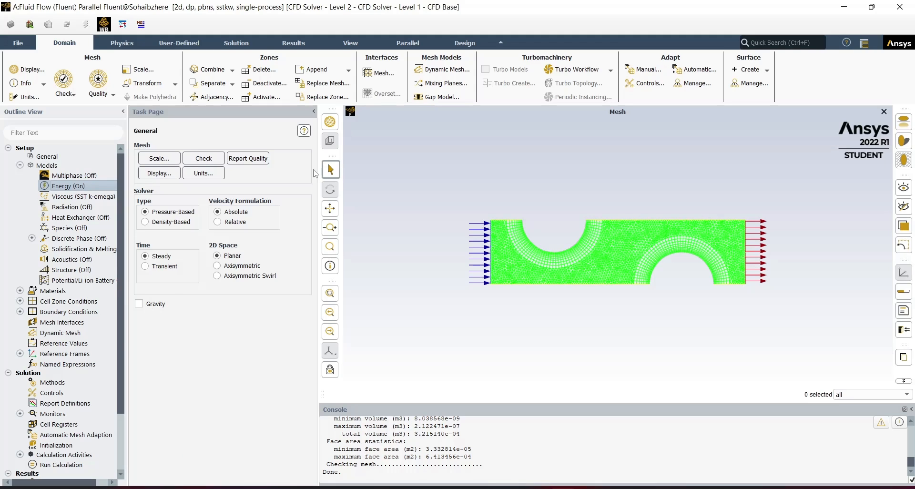
- Copy water-liquid (h2o<l>) from the Fluent database into the case's fluid materials
{"action": "left_click", "coordinate": [21, 165]}
{"action": "double_click", "coordinate": [52, 175]}
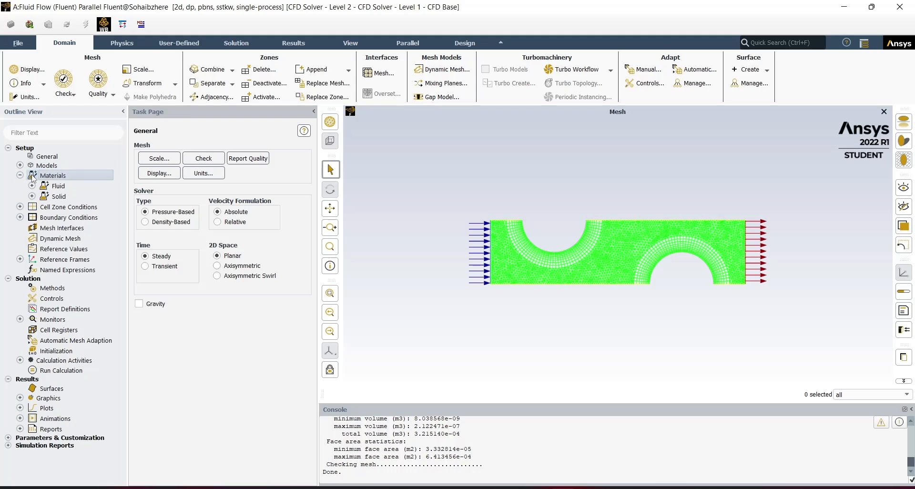
{"action": "double_click", "coordinate": [147, 164]}
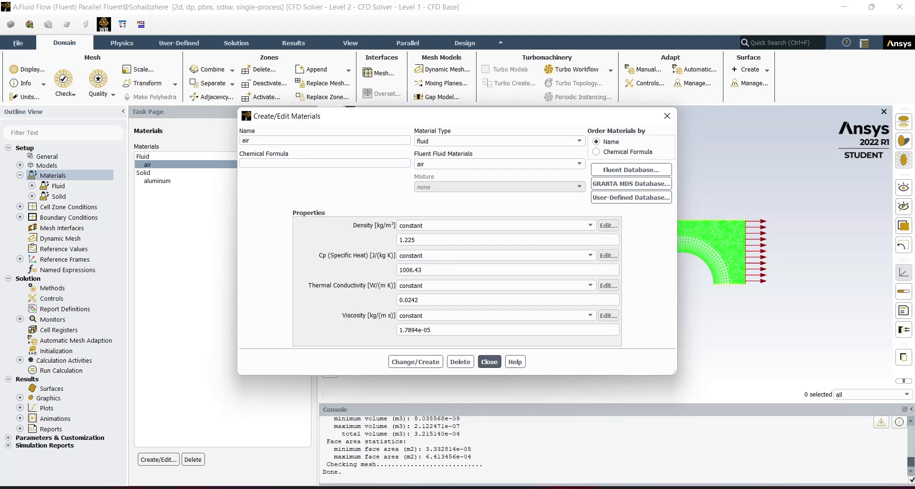
{"action": "key", "text": "alt+Tab"}
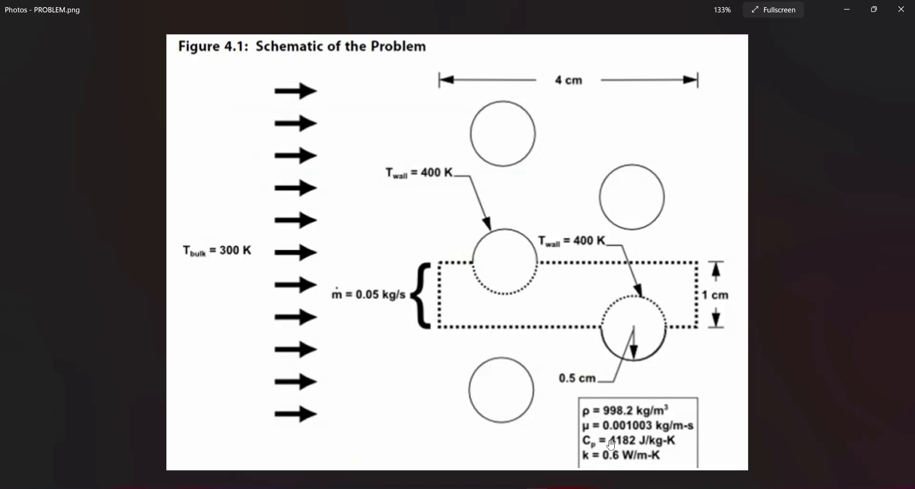
{"action": "key", "text": "alt+Tab"}
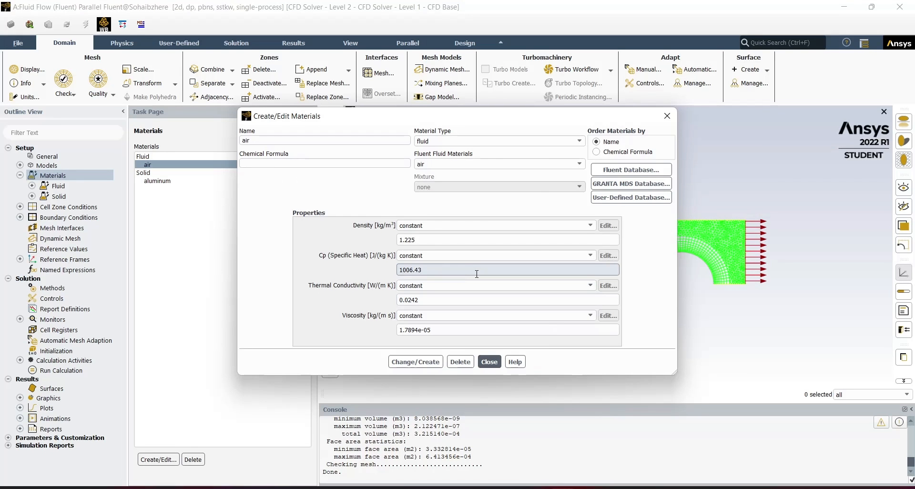
{"action": "left_click", "coordinate": [614, 174]}
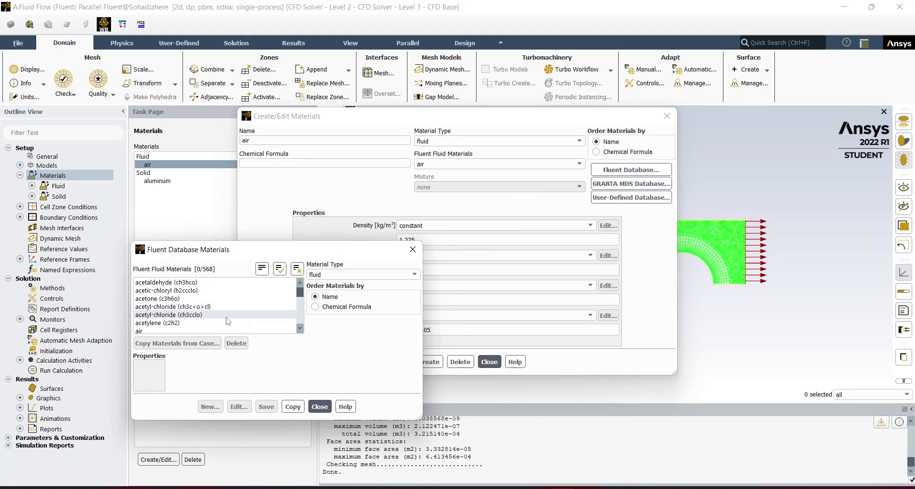
{"action": "scroll", "coordinate": [229, 320], "scroll_direction": "down", "scroll_amount": 20}
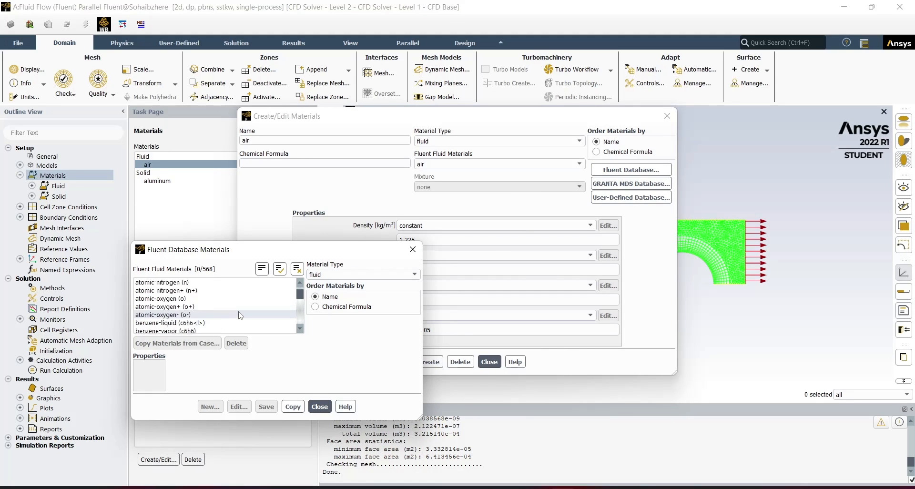
{"action": "left_click_drag", "start_coordinate": [300, 295], "coordinate": [302, 331]}
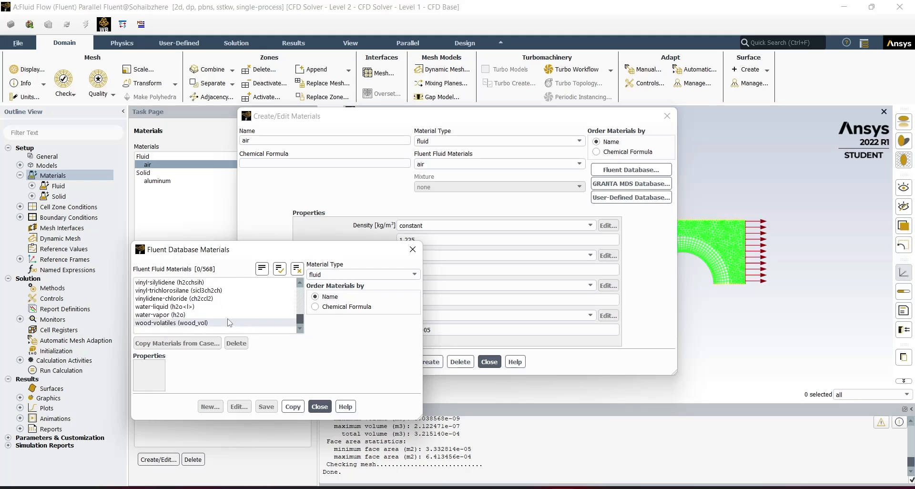
{"action": "left_click", "coordinate": [175, 308]}
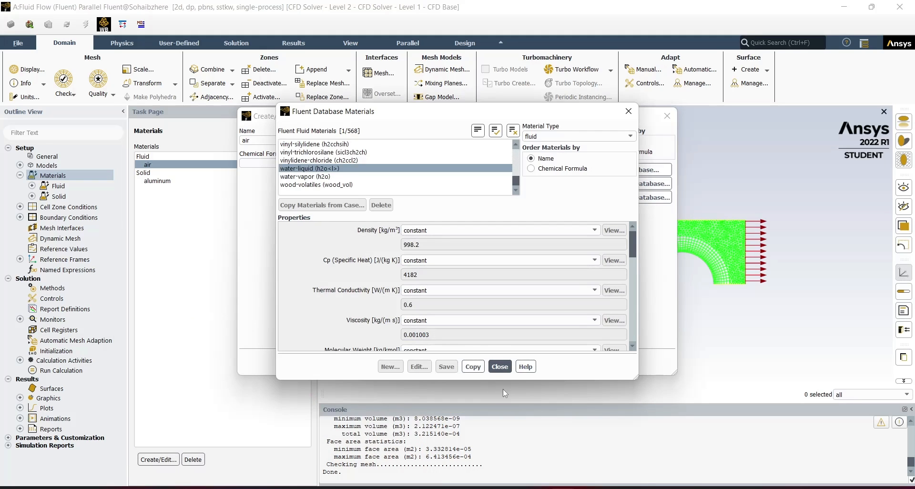
{"action": "left_click", "coordinate": [473, 367]}
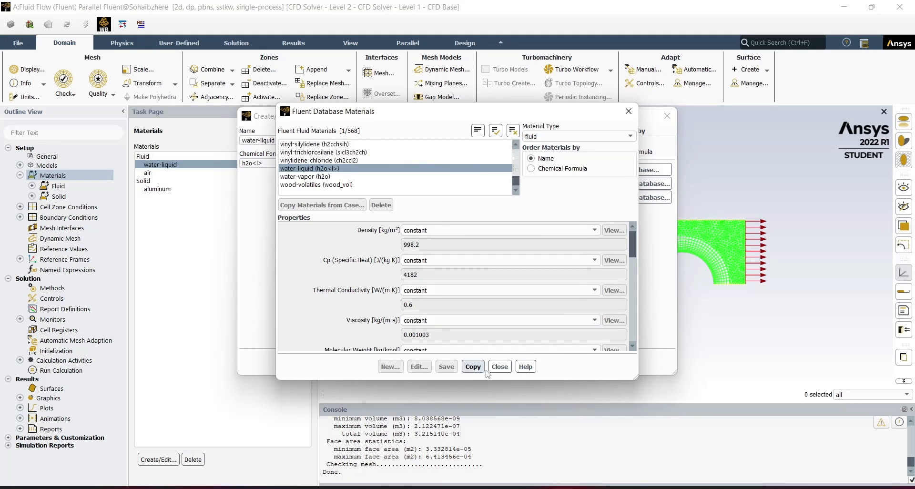
{"action": "left_click", "coordinate": [493, 371]}
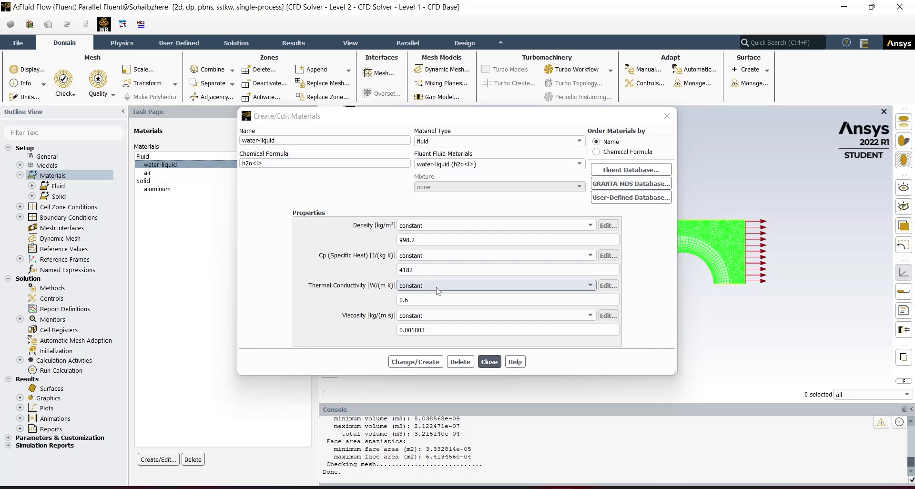
- Compare the water-liquid properties with the PROBLEM.png schematic and apply the material definition
{"action": "key", "text": "alt+Tab"}
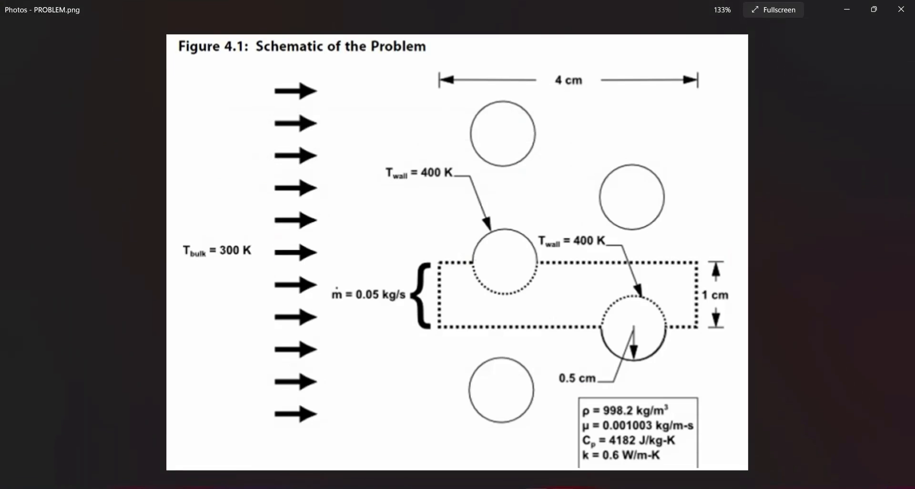
{"action": "key", "text": "alt+Tab"}
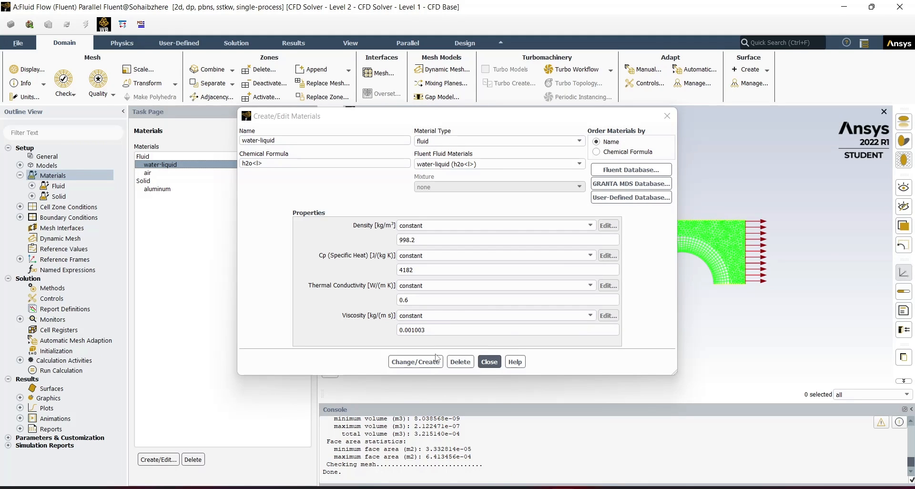
{"action": "left_click", "coordinate": [412, 363]}
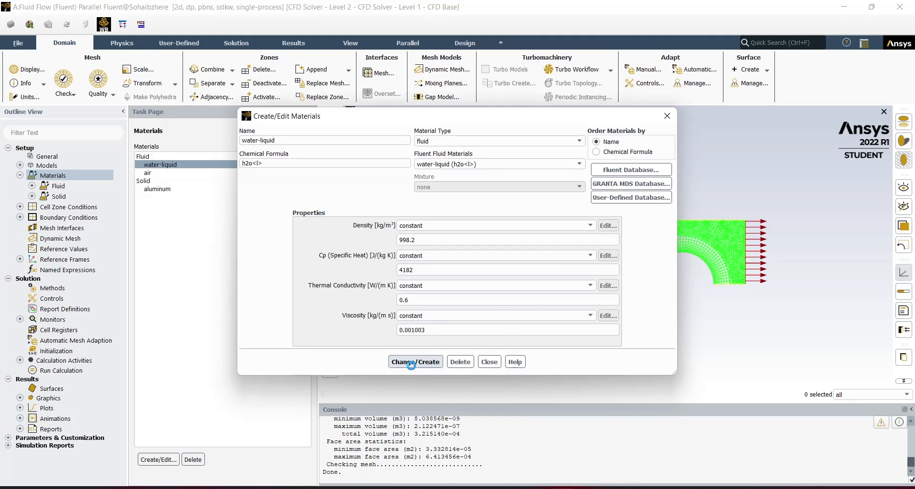
{"action": "left_click", "coordinate": [483, 365]}
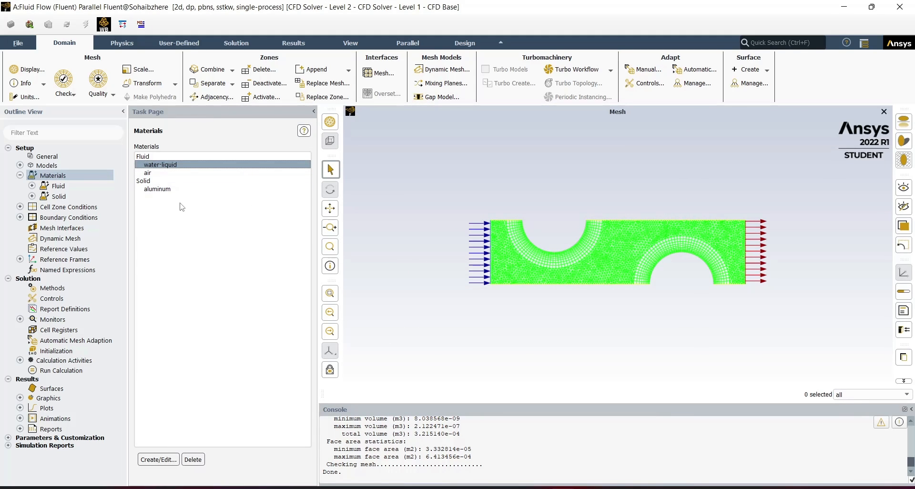
- Try to delete air from the case's fluid materials
{"action": "left_click", "coordinate": [186, 173]}
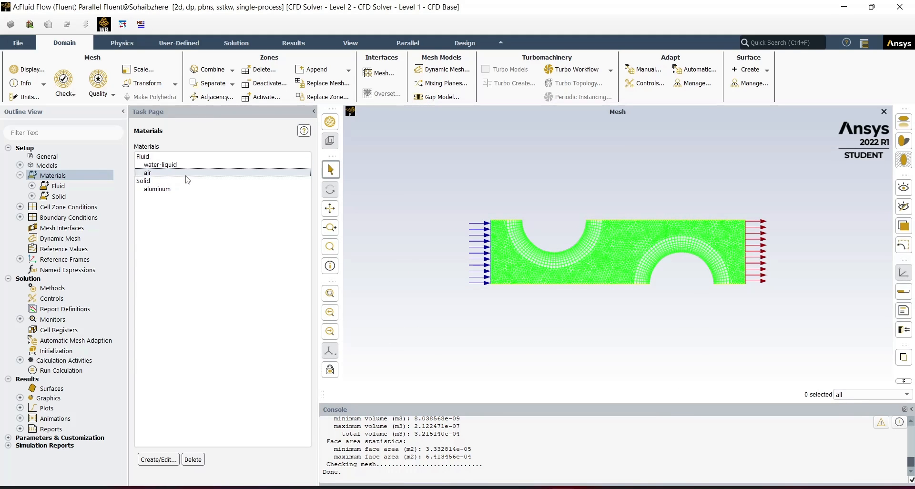
{"action": "double_click", "coordinate": [190, 174]}
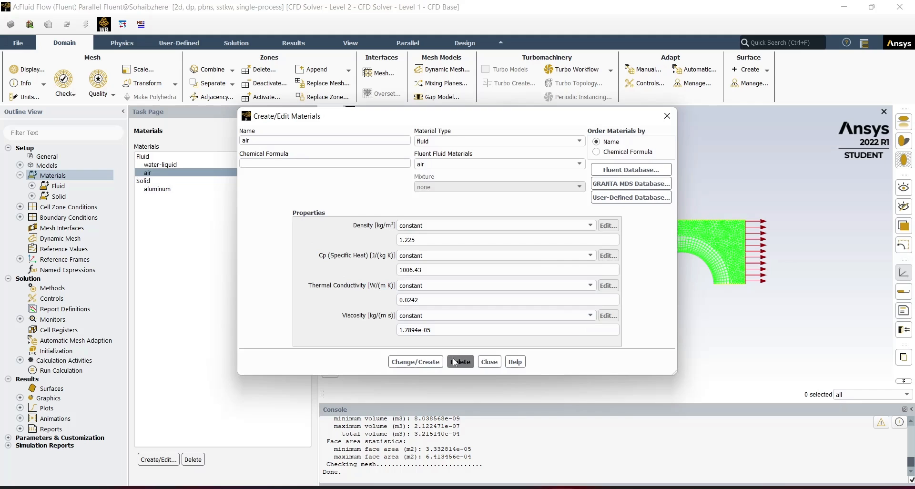
{"action": "left_click", "coordinate": [454, 362]}
{"action": "left_click", "coordinate": [521, 259]}
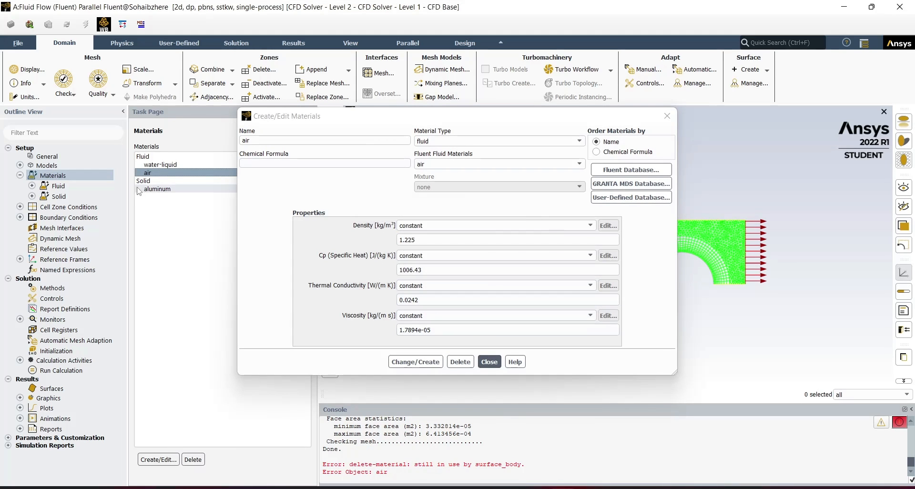
{"action": "left_click", "coordinate": [489, 362]}
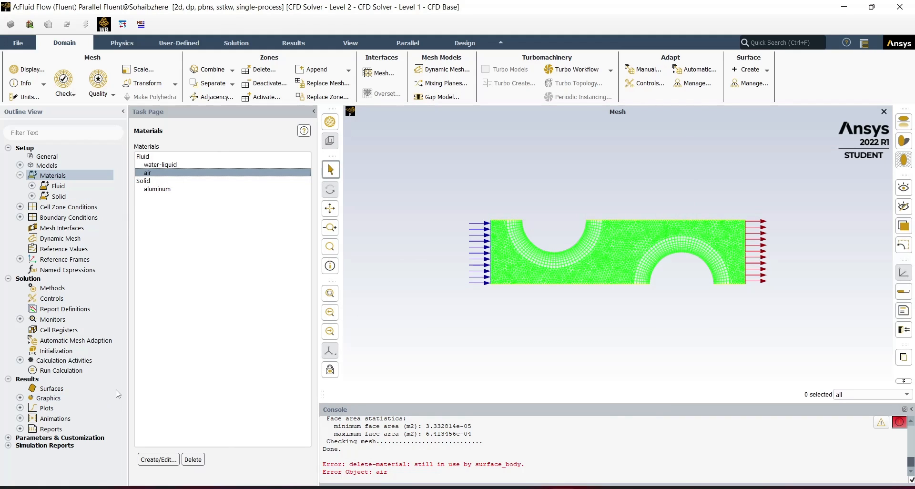
- Review the cell zone conditions and open the Boundary Conditions list
{"action": "double_click", "coordinate": [107, 207]}
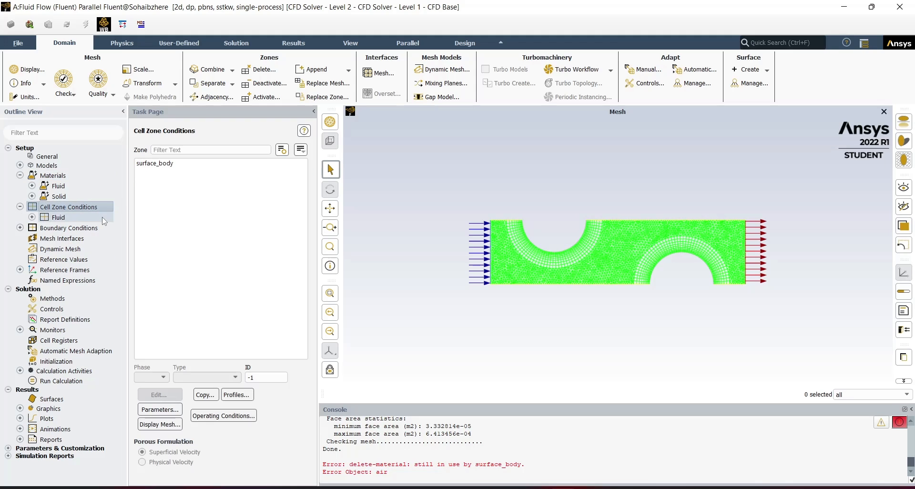
{"action": "left_click", "coordinate": [20, 207]}
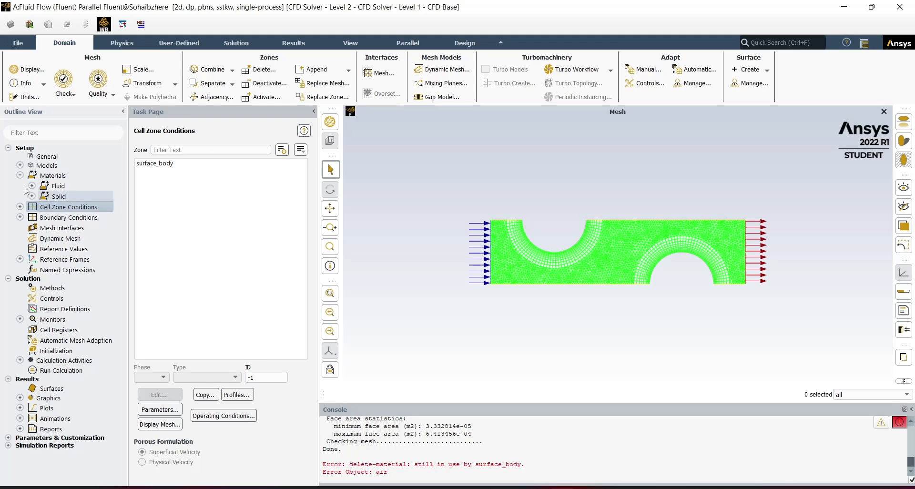
{"action": "left_click", "coordinate": [20, 176]}
{"action": "double_click", "coordinate": [69, 196]}
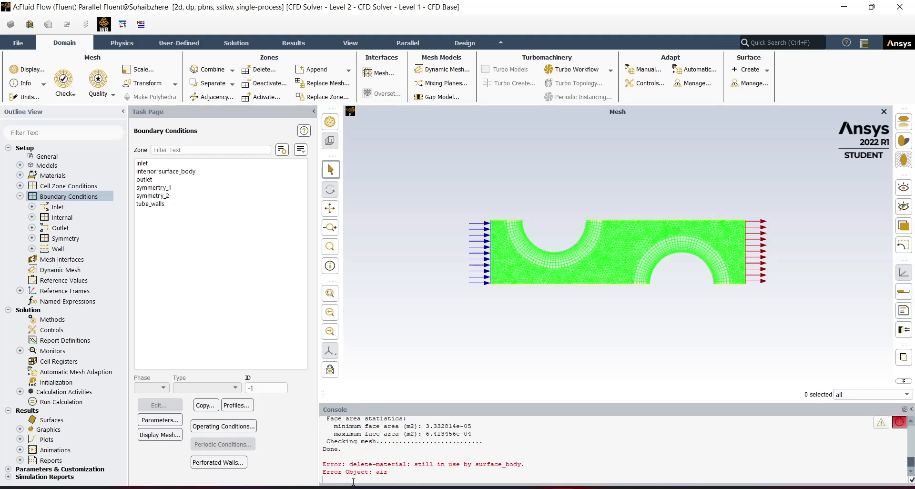
- Run make-periodic under mesh/modify-zones with inlet as periodic zone and outlet as shadow zone, translational, with auto-detected translation vector
{"action": "key", "text": "Return"}
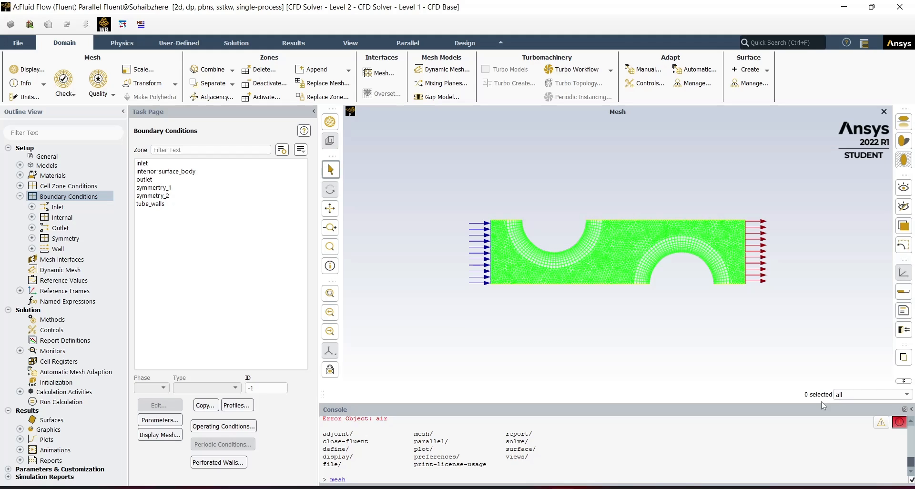
{"action": "key", "text": "Return"}
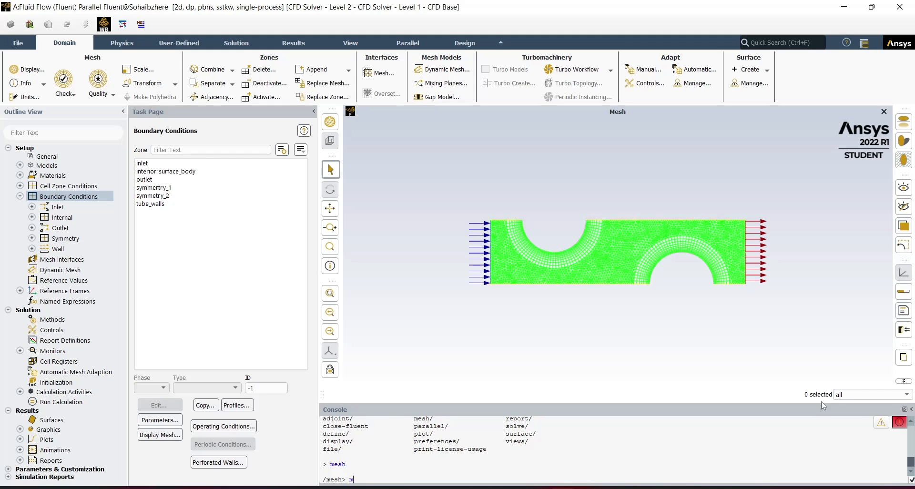
{"action": "key", "text": "Return"}
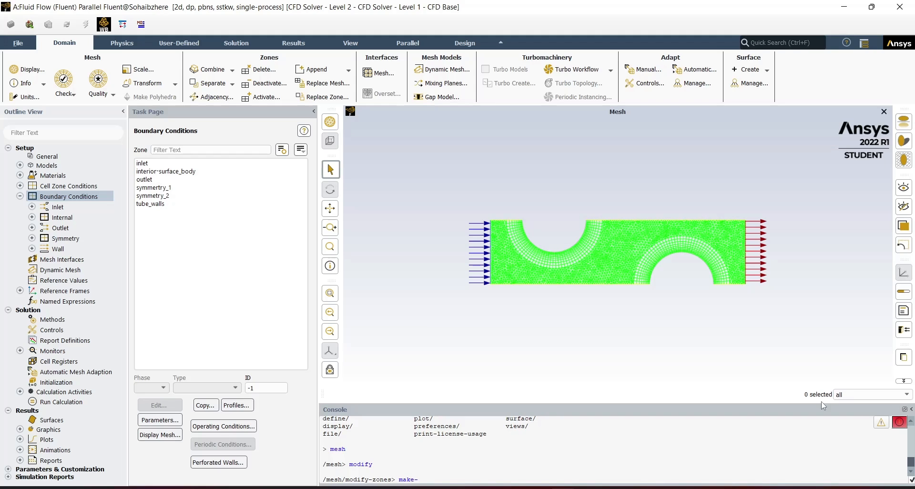
{"action": "type", "text": "make-peridic"}
{"action": "key", "text": "Return"}
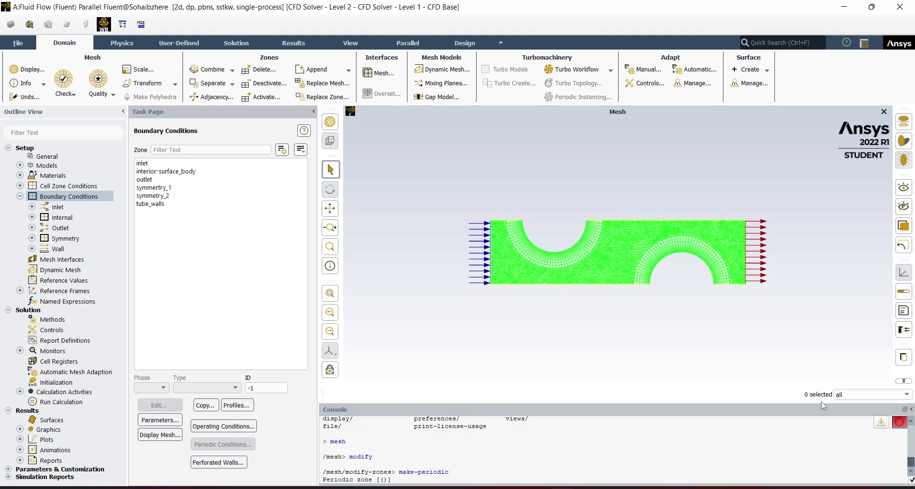
{"action": "type", "text": "inlet"}
{"action": "key", "text": "Return"}
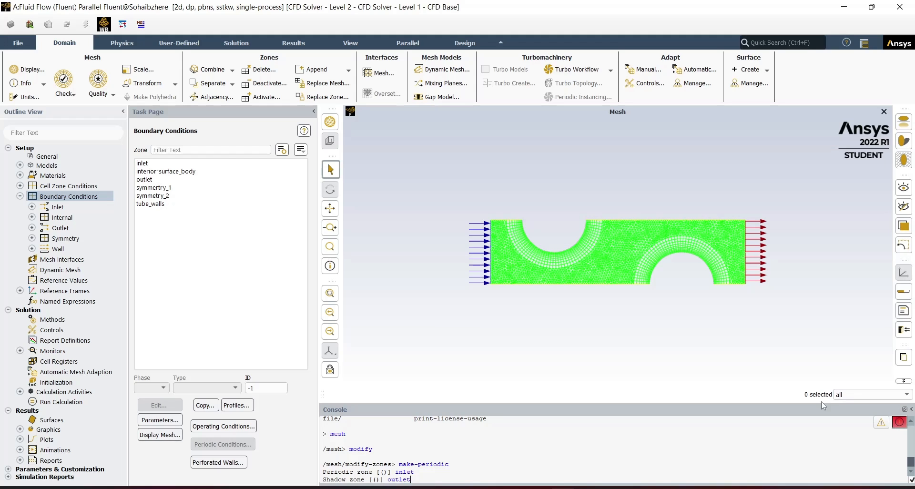
{"action": "key", "text": "Return"}
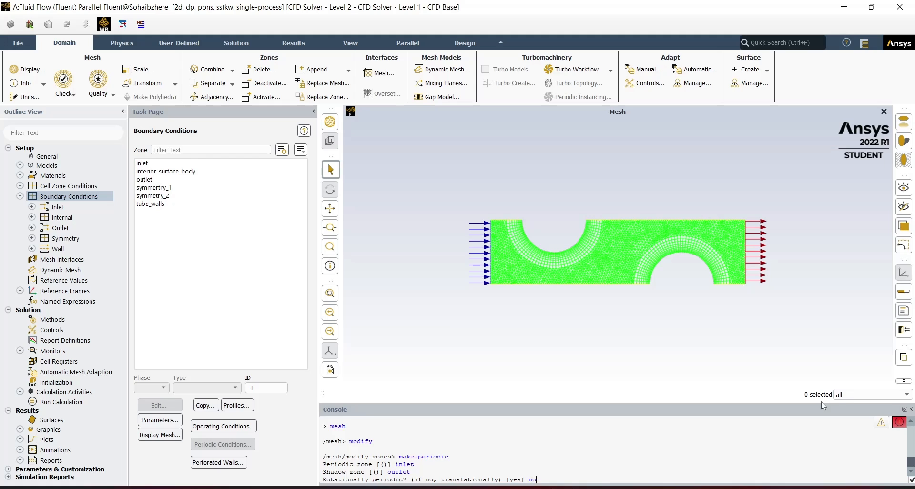
{"action": "key", "text": "Return"}
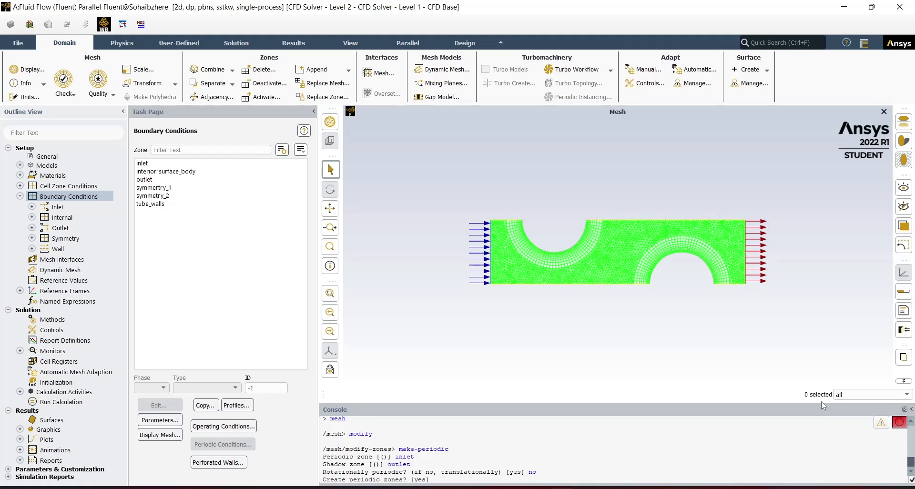
{"action": "type", "text": "yes"}
{"action": "key", "text": "Return"}
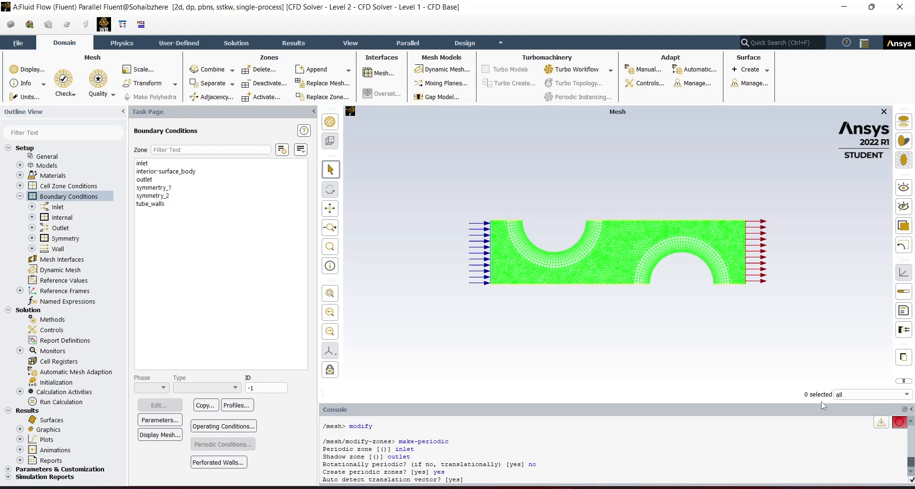
{"action": "type", "text": "yes"}
{"action": "key", "text": "Return"}
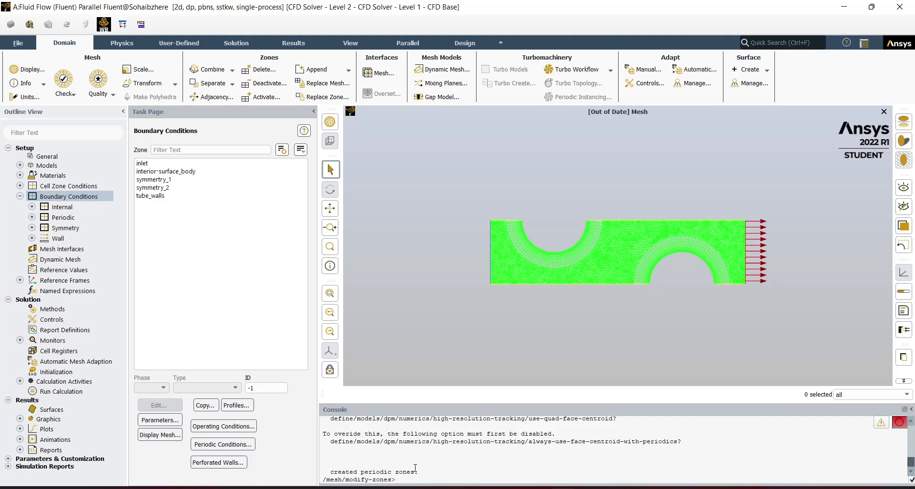
- Open the Periodic Conditions and look up the mass flow rate in the PROBLEM.png schematic
{"action": "left_click", "coordinate": [240, 446]}
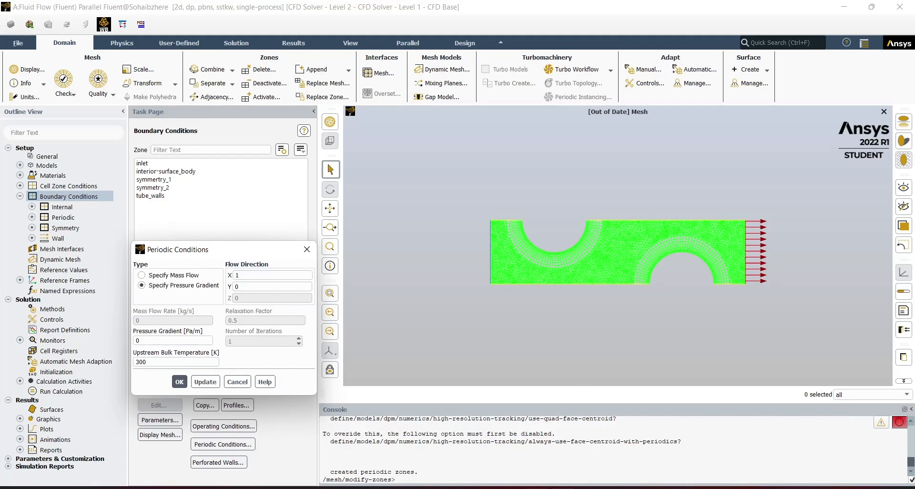
{"action": "left_click", "coordinate": [376, 488]}
{"action": "scroll", "coordinate": [365, 302], "scroll_direction": "up", "scroll_amount": 1}
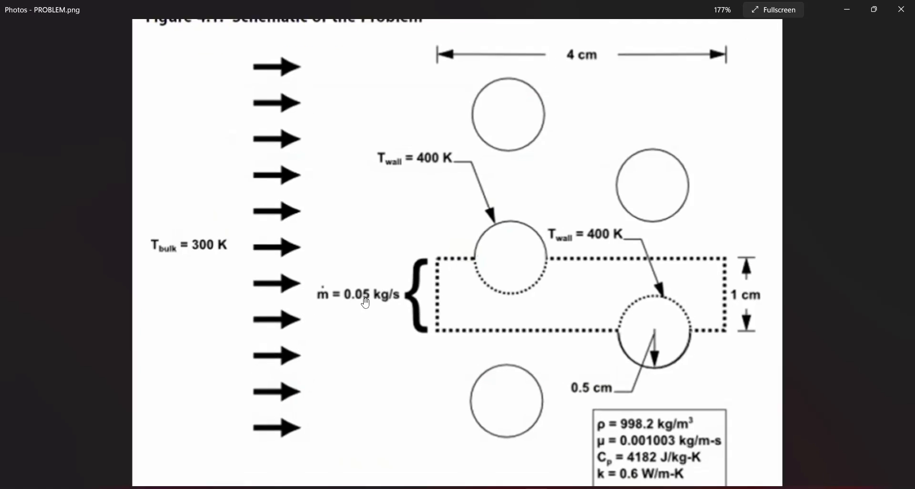
{"action": "scroll", "coordinate": [310, 313], "scroll_direction": "up", "scroll_amount": 3}
{"action": "scroll", "coordinate": [310, 313], "scroll_direction": "down", "scroll_amount": 5}
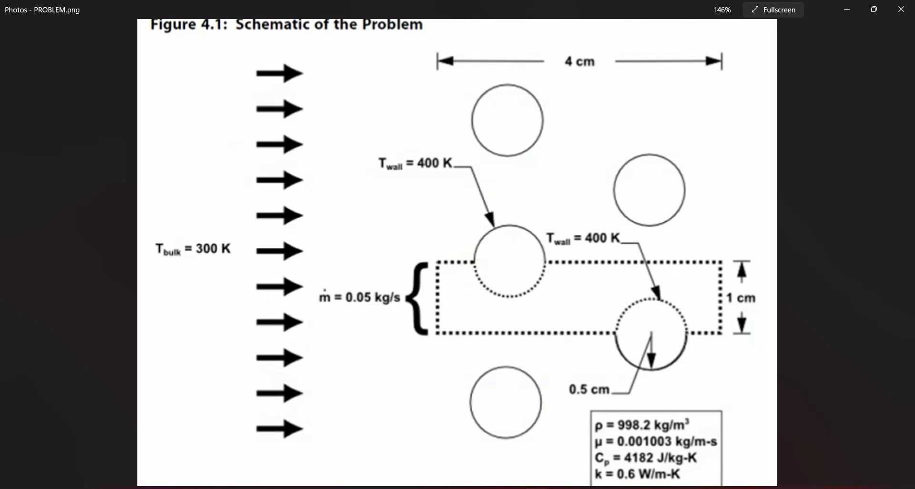
{"action": "key", "text": "alt+Tab"}
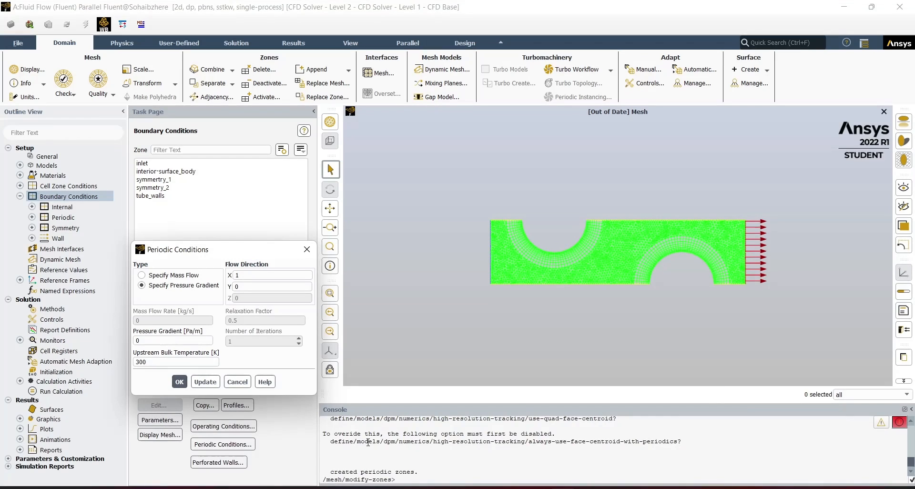
- Try to specify a periodic mass flow rate of 0.05 kg/s and update the conditions
{"action": "left_click", "coordinate": [195, 276]}
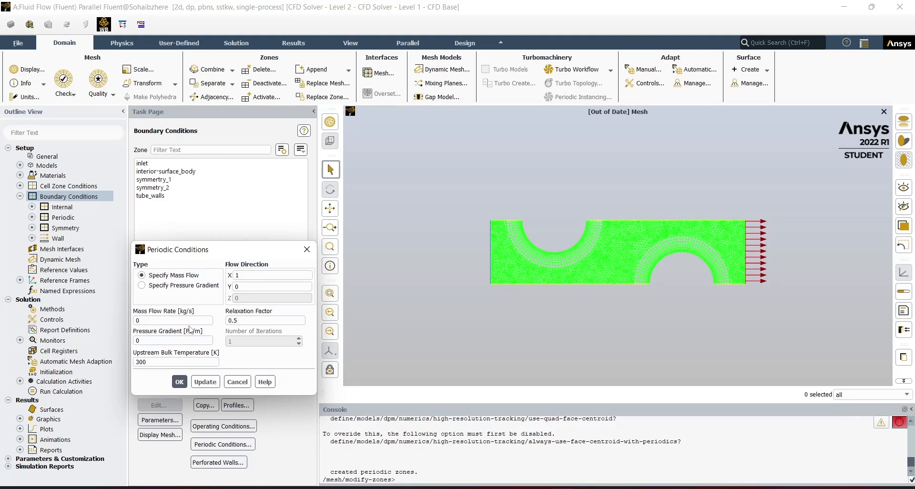
{"action": "left_click", "coordinate": [212, 319]}
{"action": "type", "text": ".05"}
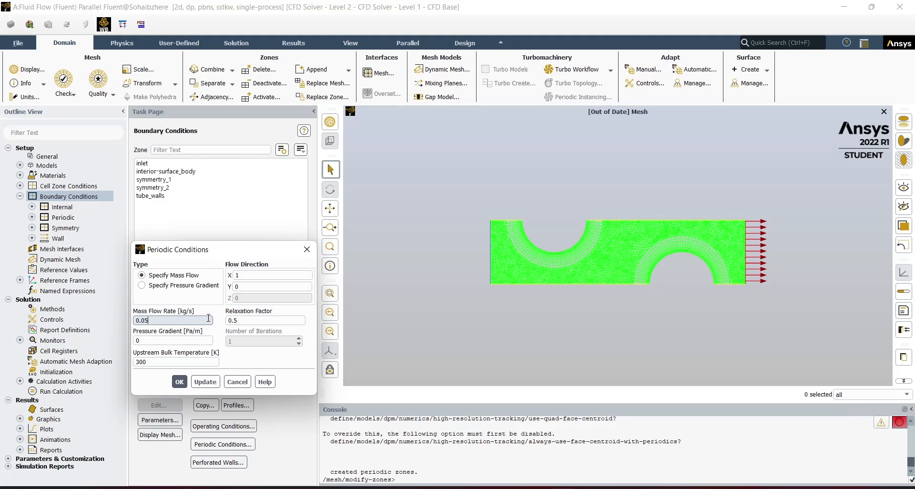
{"action": "left_click", "coordinate": [200, 384]}
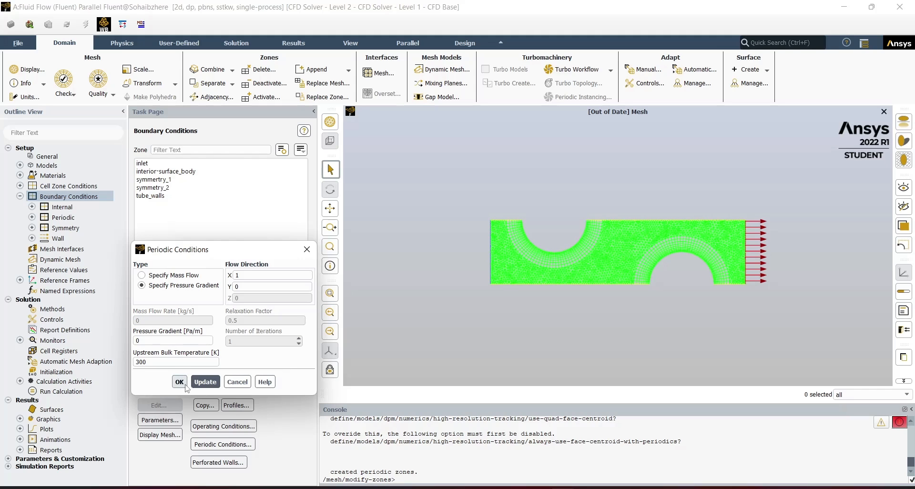
- Switch the periodic conditions to Specify Mass Flow, set the mass flow rate to 0.05 kg/s and accept them
{"action": "left_click", "coordinate": [173, 285]}
{"action": "left_click", "coordinate": [171, 276]}
{"action": "left_click", "coordinate": [177, 319]}
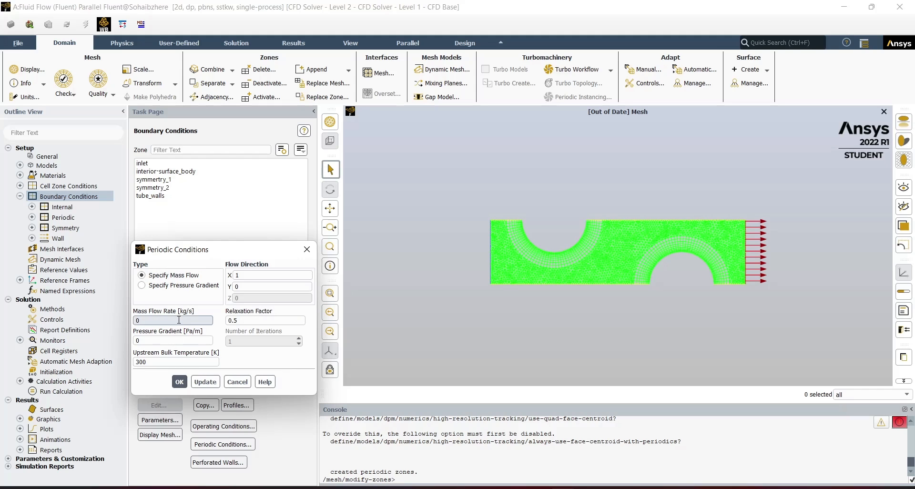
{"action": "type", "text": ".05"}
{"action": "left_click", "coordinate": [179, 382]}
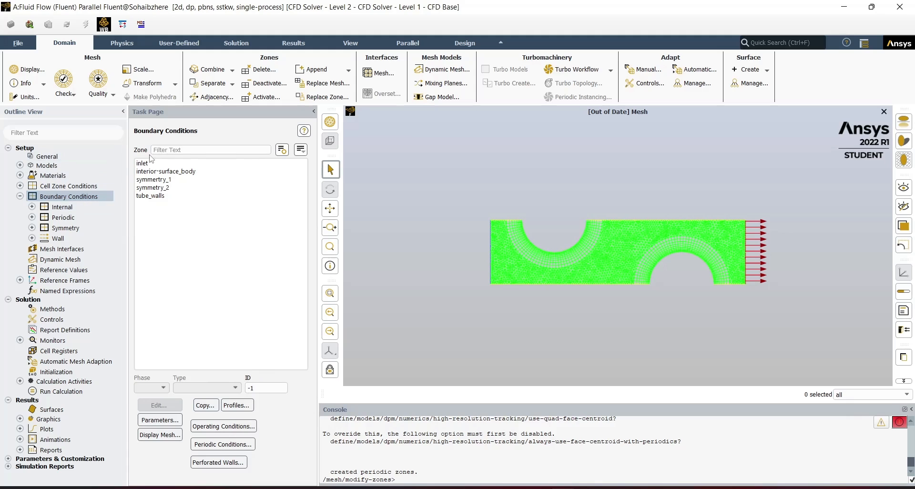
- Open the tube_walls wall settings and check the wall temperature in the PROBLEM.png schematic
{"action": "left_click", "coordinate": [174, 165]}
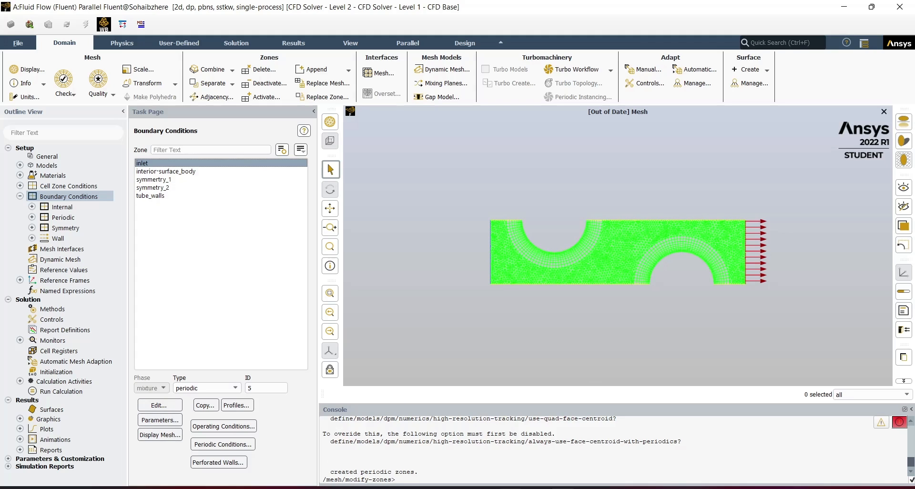
{"action": "left_click", "coordinate": [563, 488]}
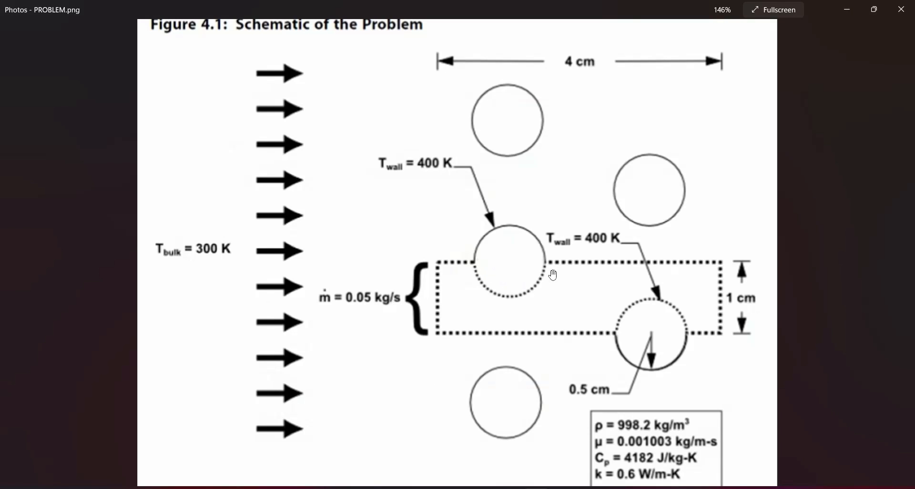
{"action": "left_click", "coordinate": [565, 486]}
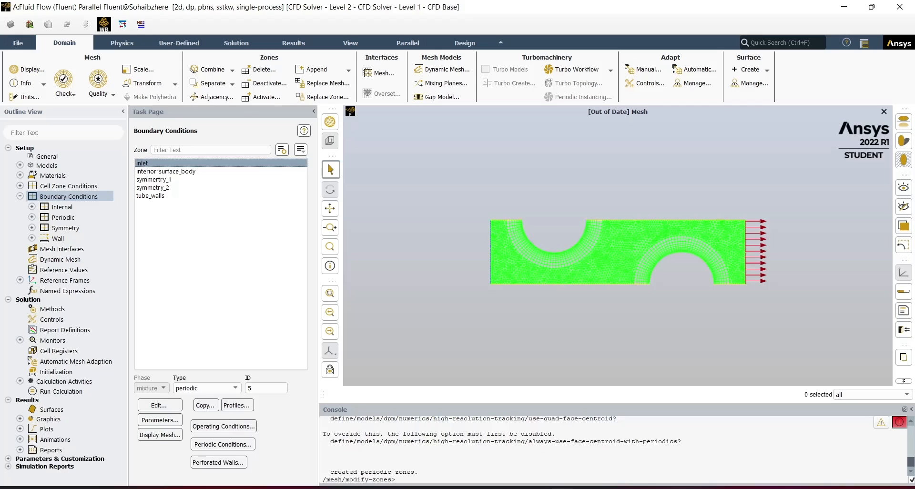
{"action": "left_click", "coordinate": [143, 196]}
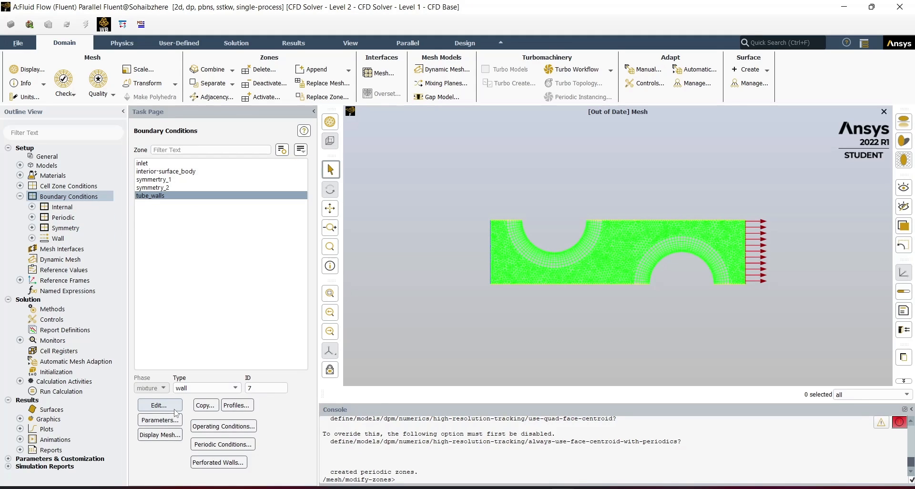
{"action": "left_click", "coordinate": [164, 435]}
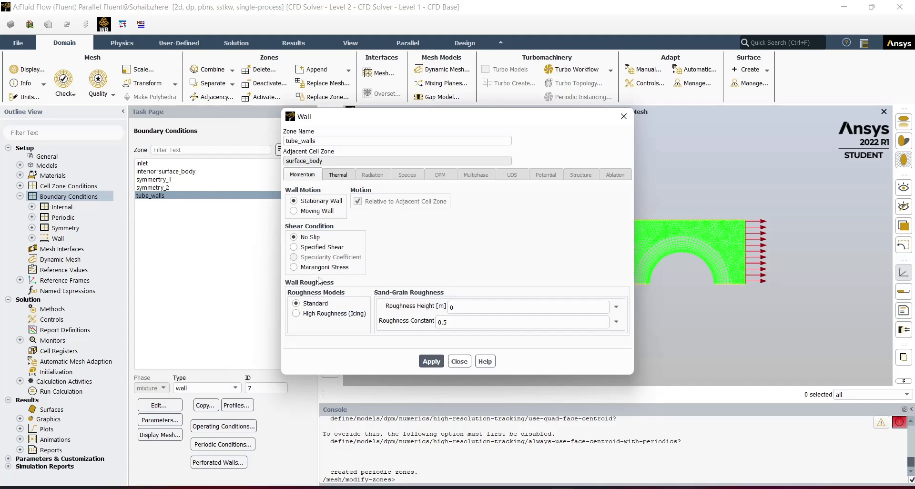
{"action": "key", "text": "alt+Tab"}
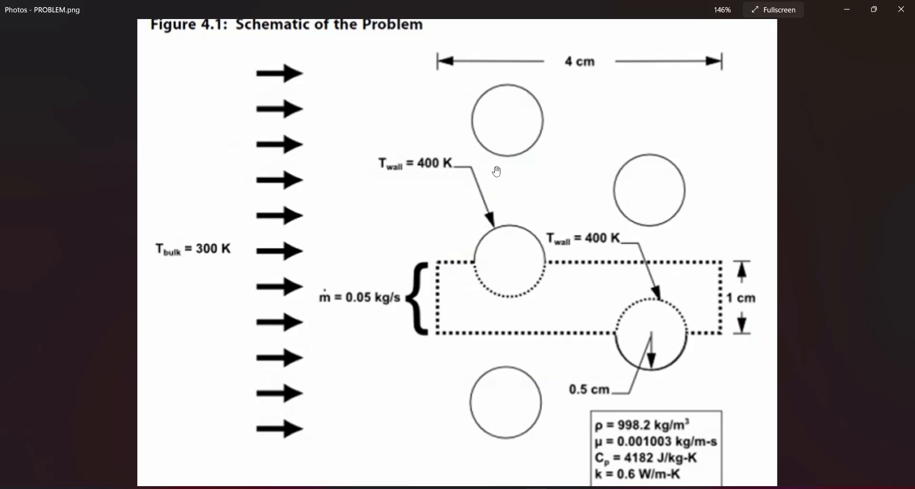
{"action": "key", "text": "alt+Tab"}
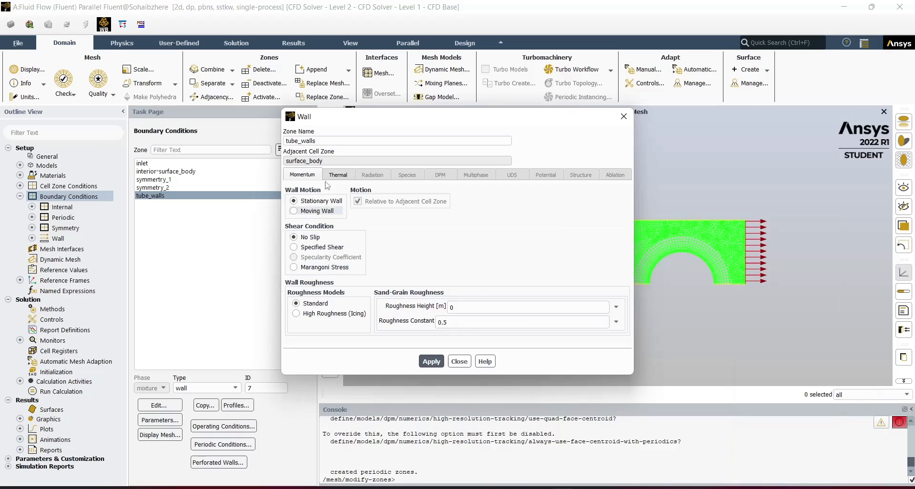
- Apply a Temperature thermal condition of 400 K to tube_walls and close the wall settings
{"action": "left_click", "coordinate": [340, 174]}
{"action": "left_click", "coordinate": [295, 212]}
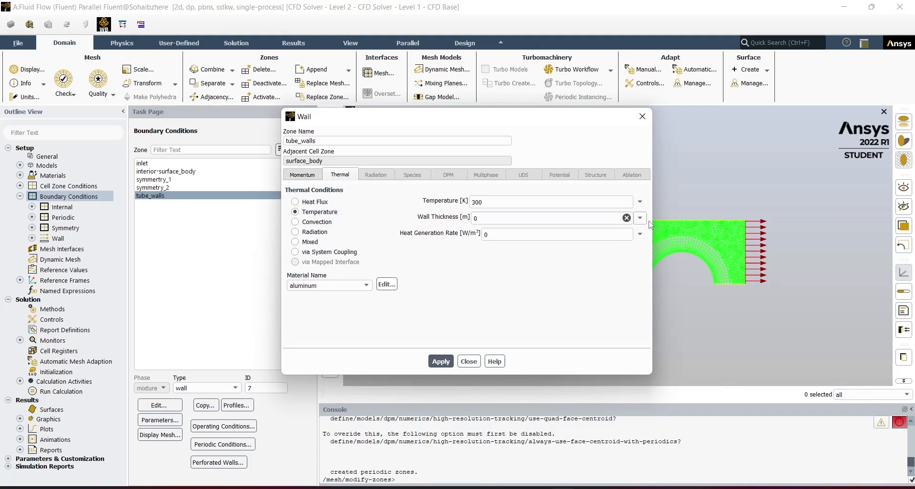
{"action": "left_click", "coordinate": [573, 201]}
{"action": "key", "text": "BackSpace"}
{"action": "key", "text": "BackSpace"}
{"action": "key", "text": "BackSpace"}
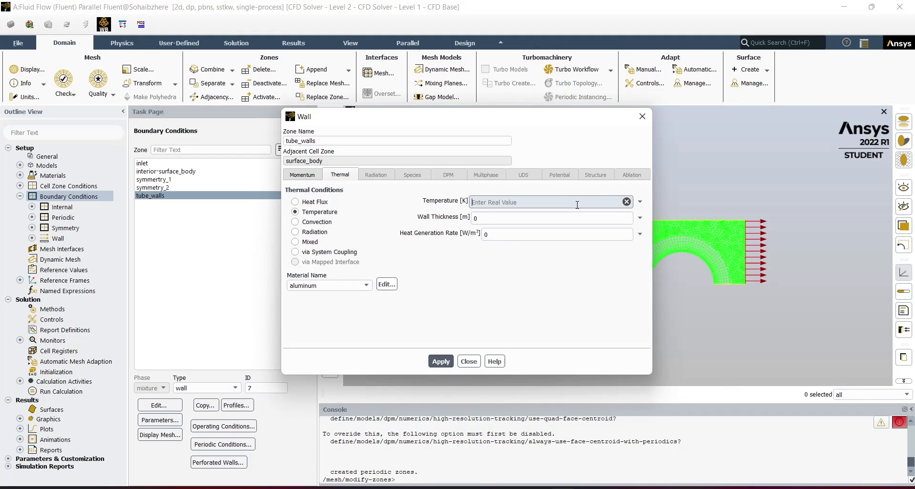
{"action": "type", "text": "400"}
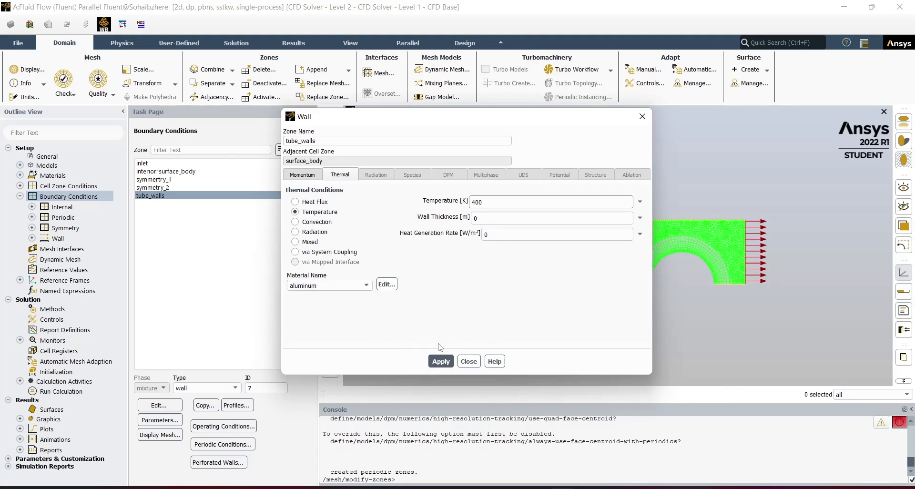
{"action": "left_click", "coordinate": [450, 365]}
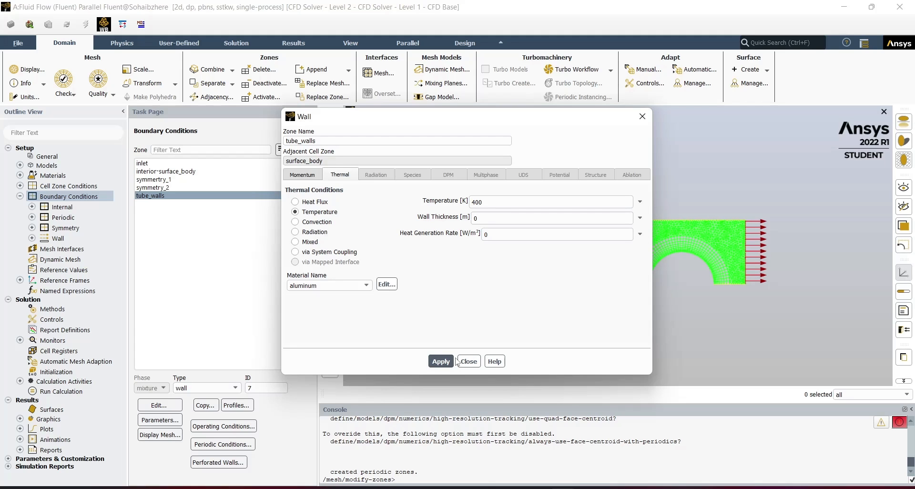
{"action": "left_click", "coordinate": [467, 361]}
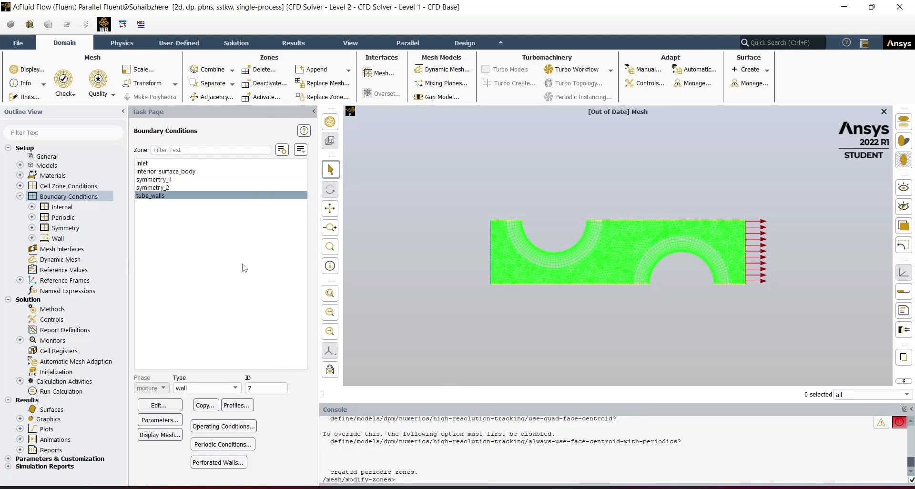
- Compute the reference values from the inlet boundary
{"action": "left_click", "coordinate": [20, 197]}
{"action": "left_click", "coordinate": [21, 196]}
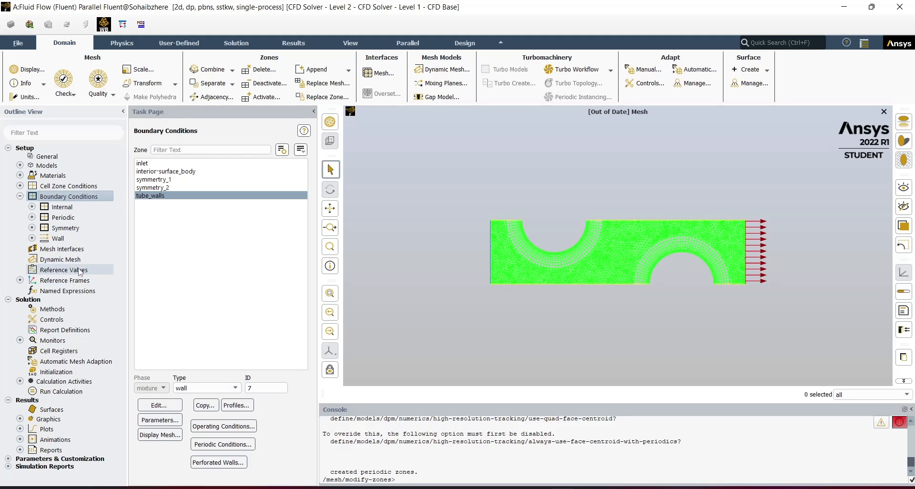
{"action": "left_click", "coordinate": [64, 270]}
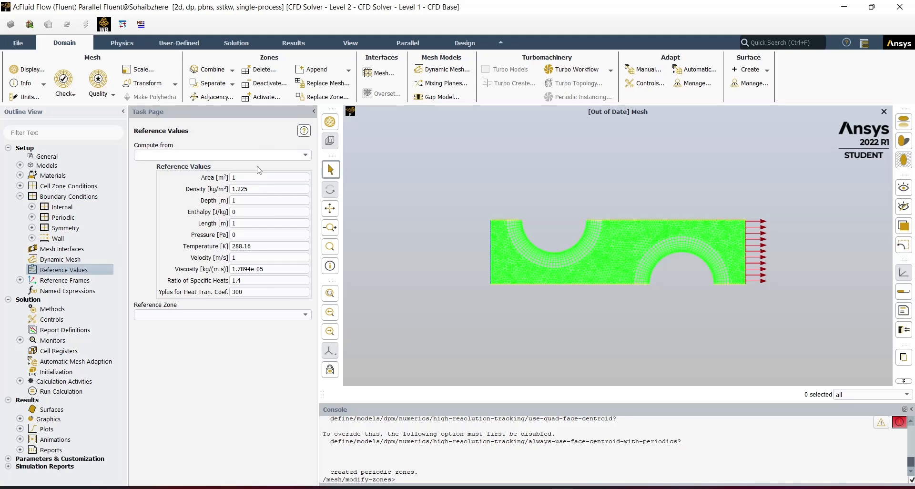
{"action": "left_click", "coordinate": [294, 156]}
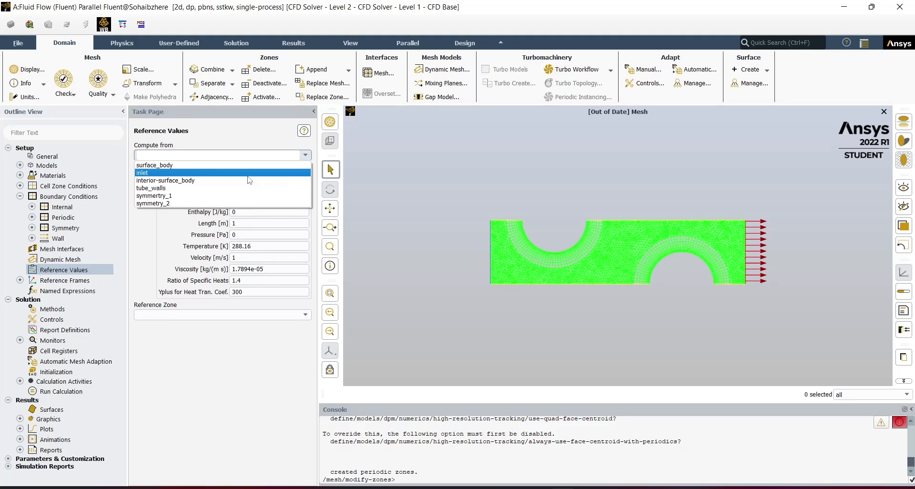
{"action": "left_click", "coordinate": [247, 175]}
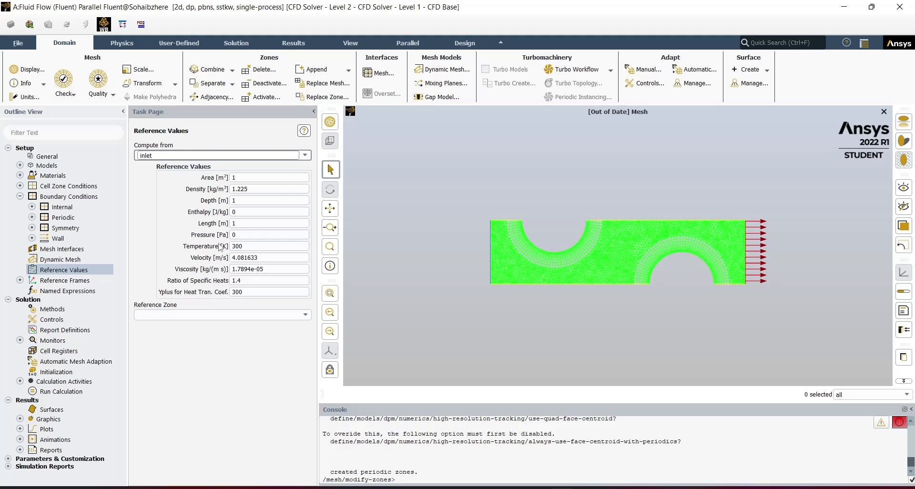
{"action": "left_click", "coordinate": [19, 196]}
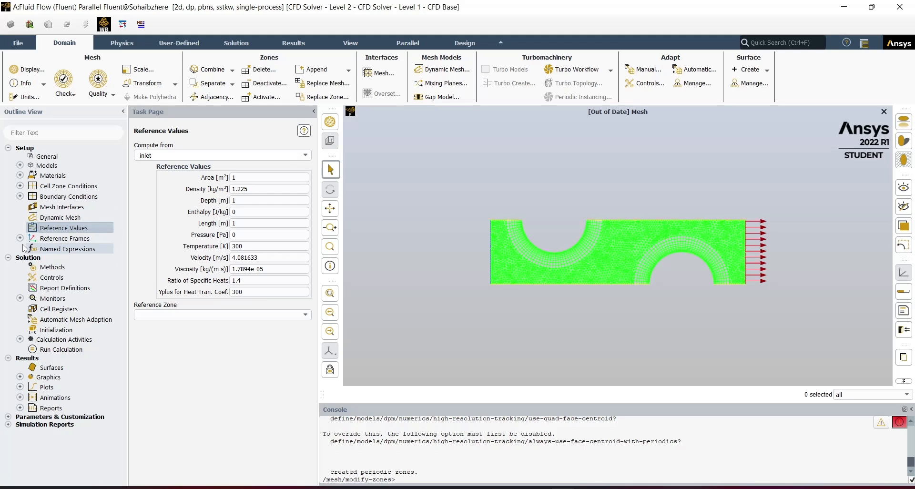
- Review the solution methods and keep Coupled as the pressure-velocity coupling scheme
{"action": "left_click", "coordinate": [50, 267]}
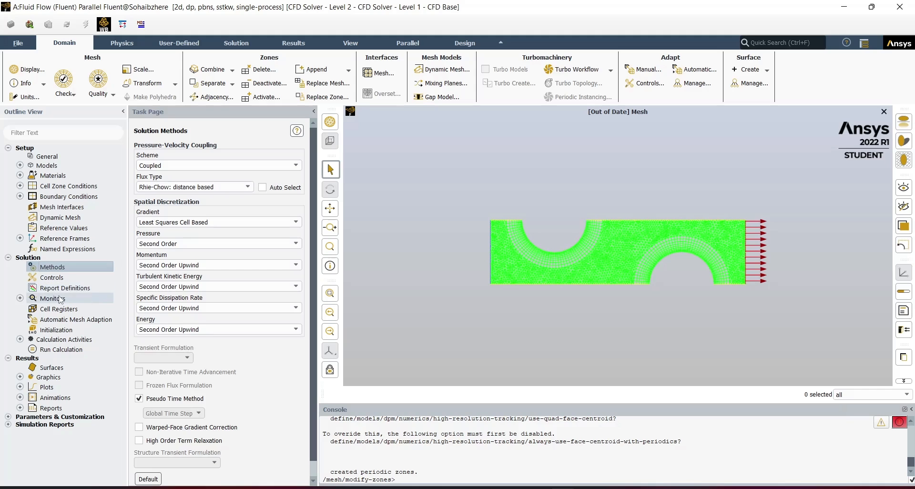
{"action": "left_click", "coordinate": [292, 165]}
{"action": "left_click", "coordinate": [215, 199]}
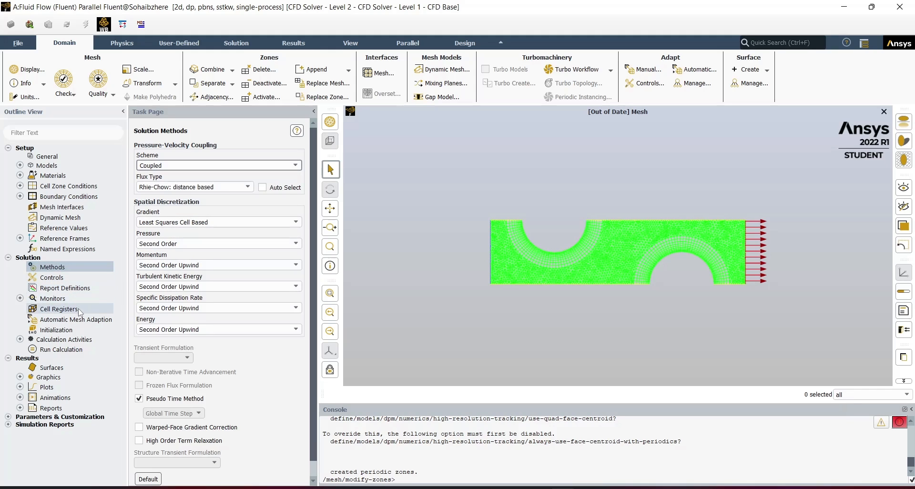
- Initialize the solution with Hybrid Initialization and run the case check before calculating
{"action": "left_click", "coordinate": [82, 329]}
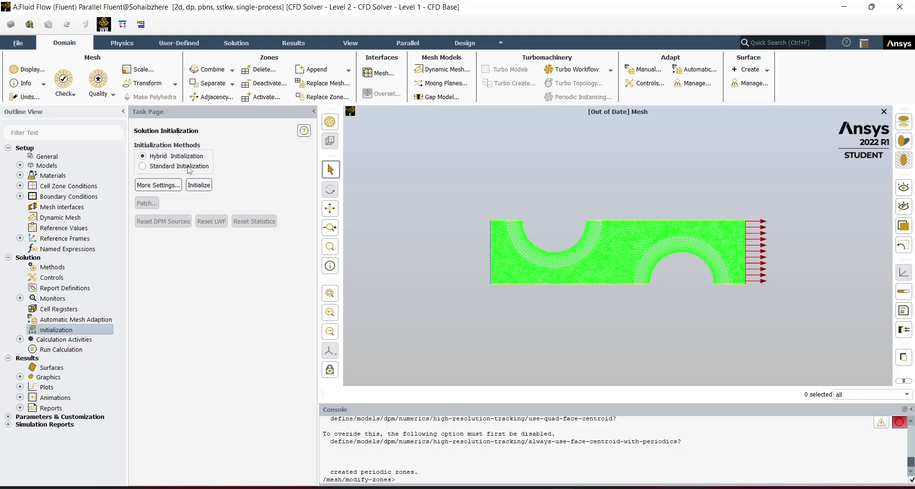
{"action": "left_click", "coordinate": [194, 185]}
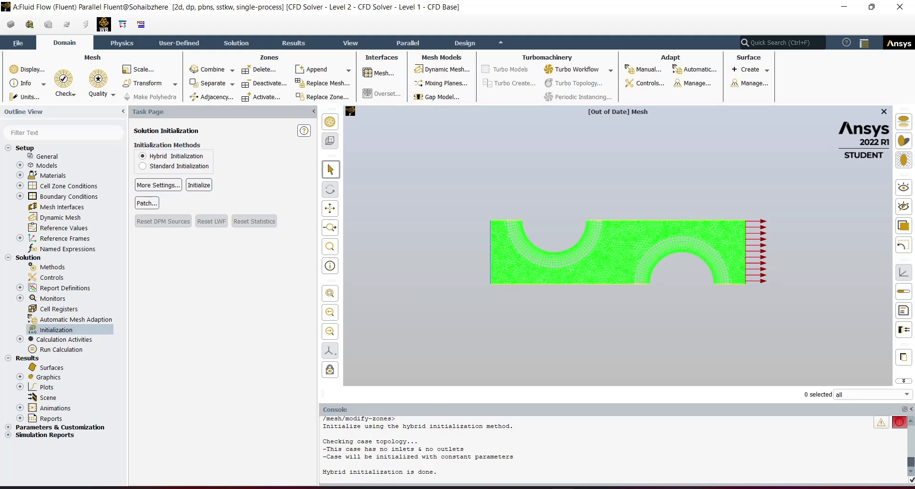
{"action": "left_click", "coordinate": [79, 351]}
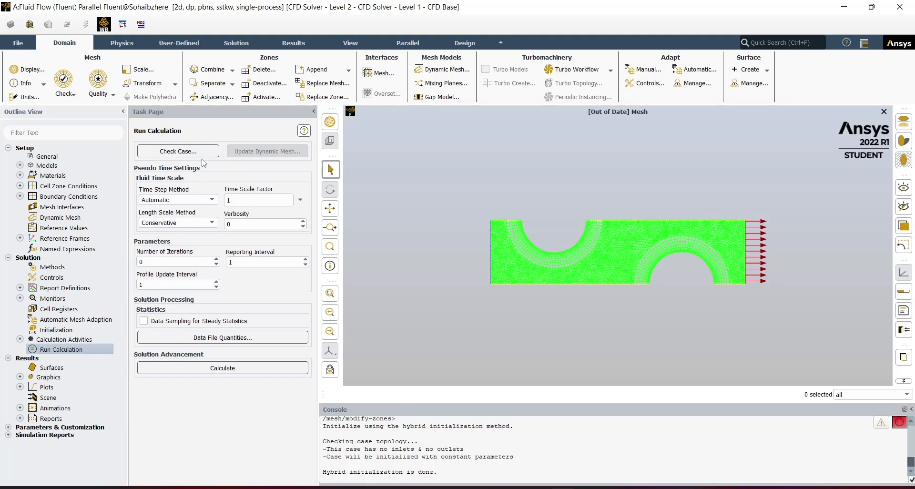
{"action": "left_click", "coordinate": [202, 152]}
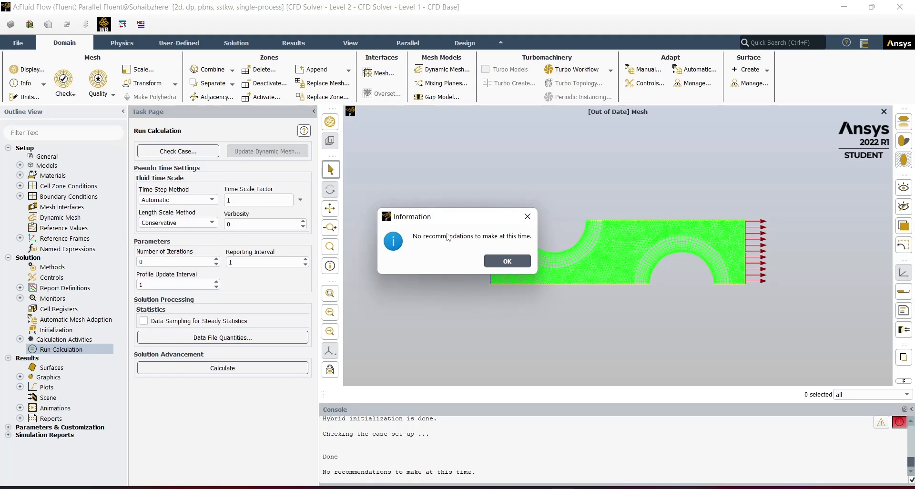
{"action": "left_click", "coordinate": [506, 261]}
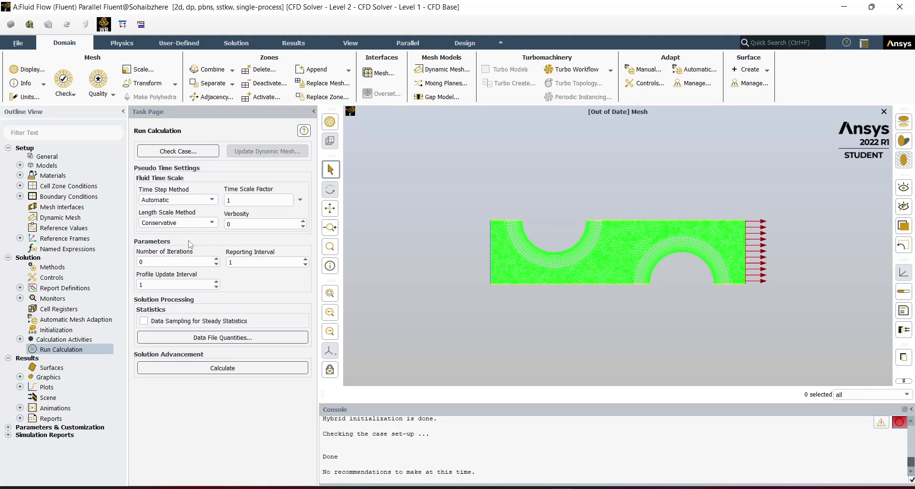
- Run the calculation with 350 iterations and display the scaled residuals plot
{"action": "left_click", "coordinate": [184, 263]}
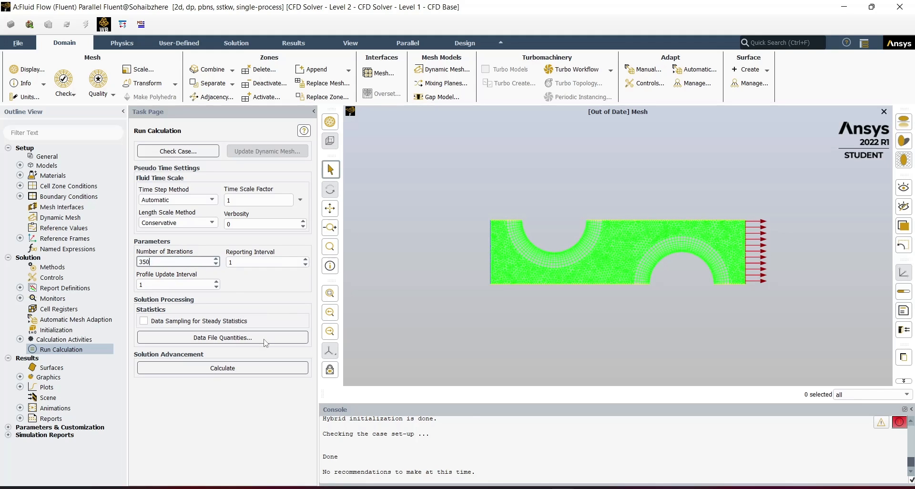
{"action": "left_click", "coordinate": [227, 370]}
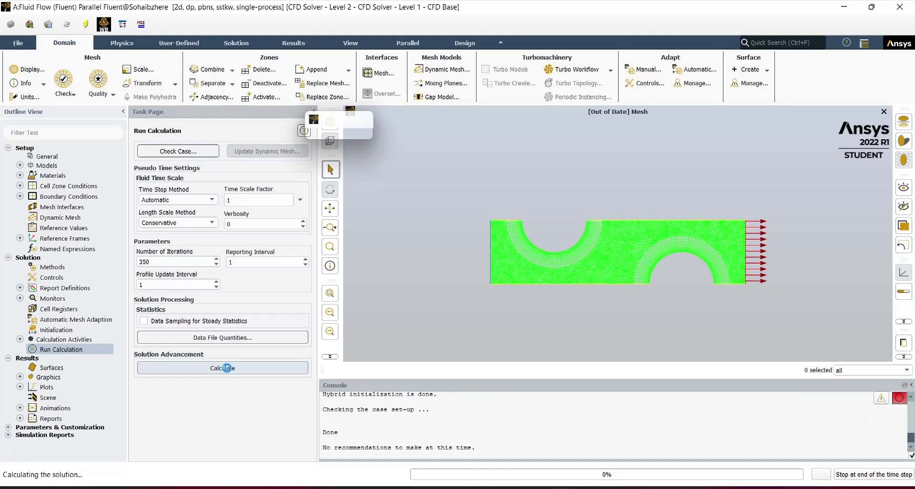
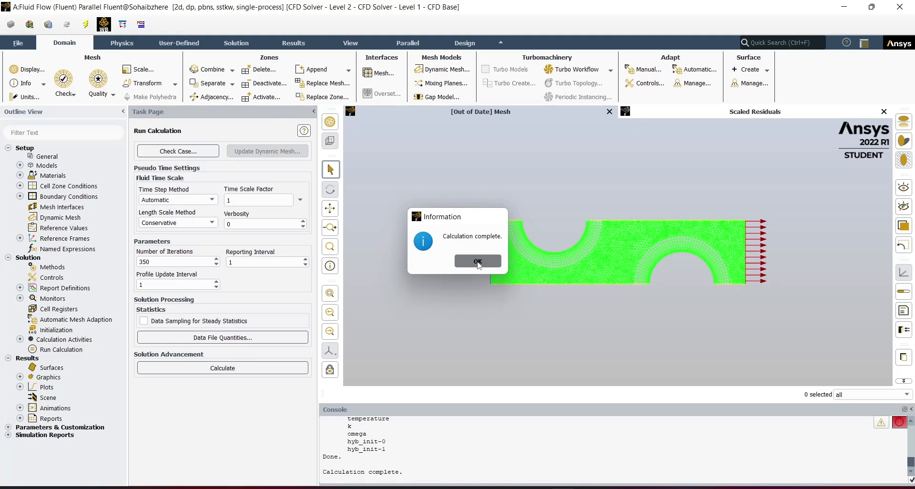
{"action": "left_click", "coordinate": [471, 261]}
{"action": "left_click", "coordinate": [781, 114]}
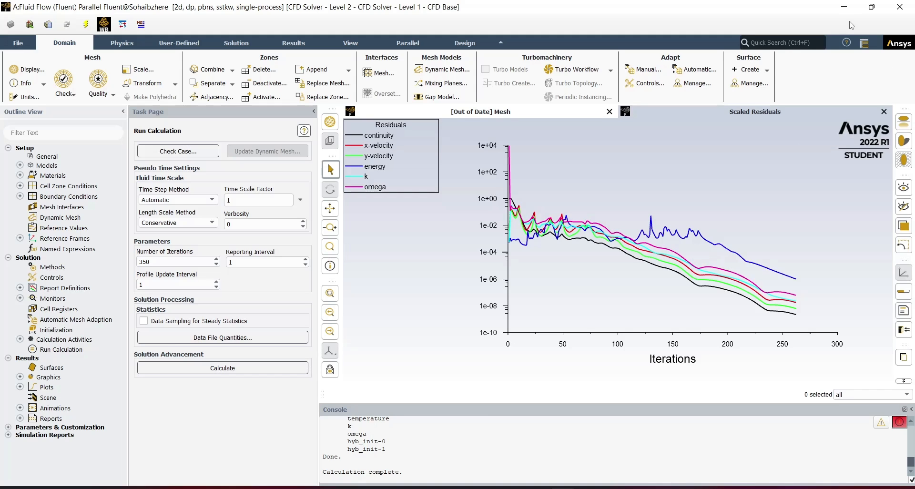
- Switch to Workbench and open the Results of the Fluid Flow (Fluent) system in CFD-Post
{"action": "left_click", "coordinate": [844, 7]}
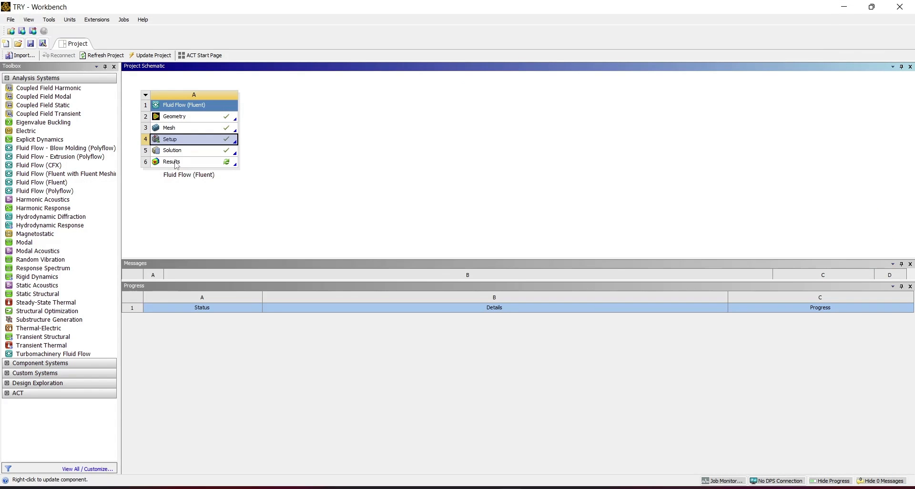
{"action": "double_click", "coordinate": [217, 162]}
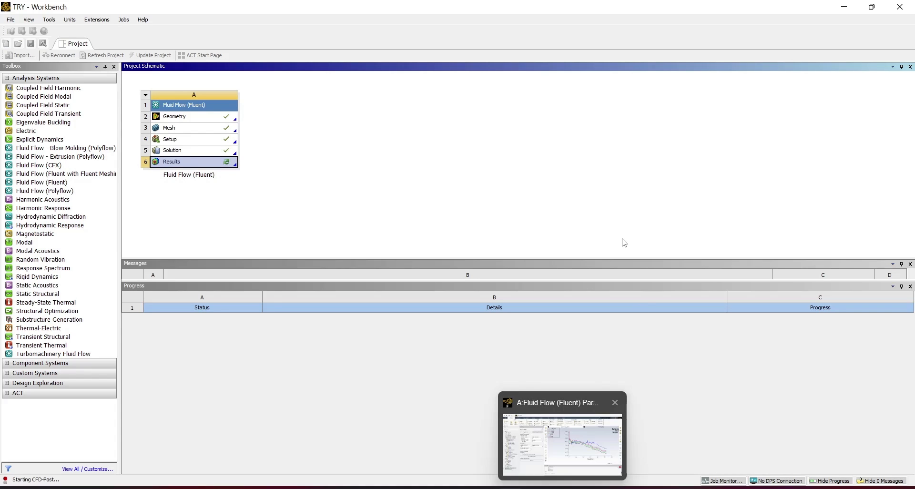
{"action": "right_click", "coordinate": [206, 169]}
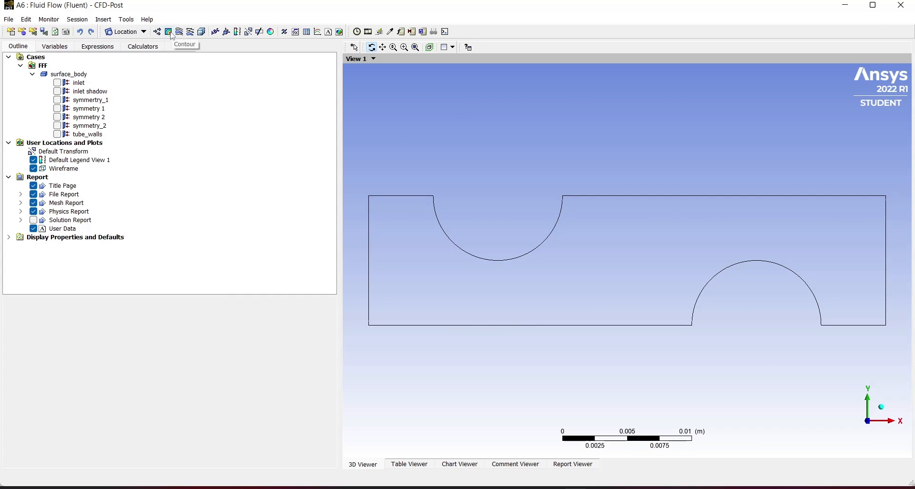
- Create Contour 1 of Velocity on symmertry_1 with 100 contours and the Global range
{"action": "left_click", "coordinate": [172, 35]}
{"action": "left_click", "coordinate": [200, 83]}
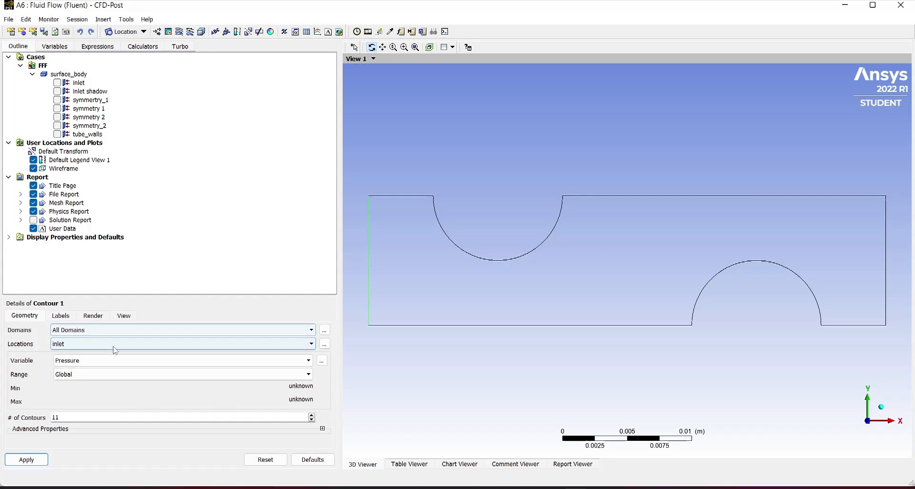
{"action": "left_click", "coordinate": [114, 346]}
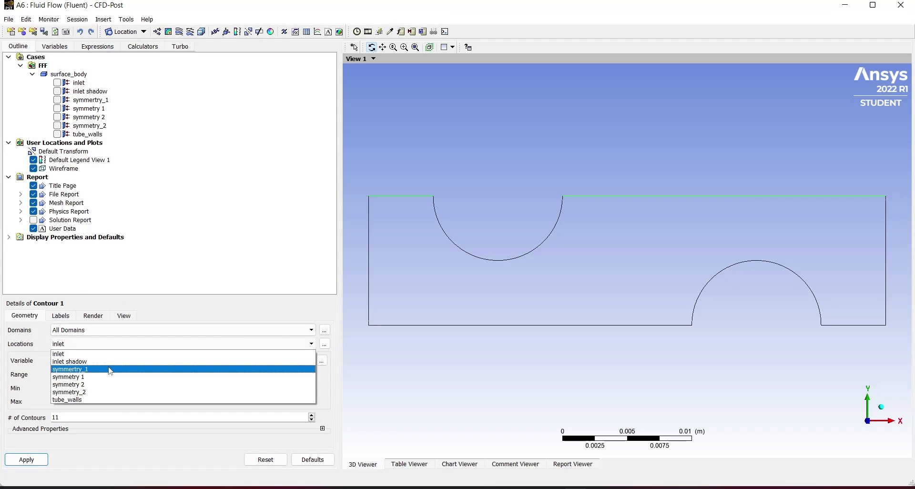
{"action": "left_click", "coordinate": [110, 370]}
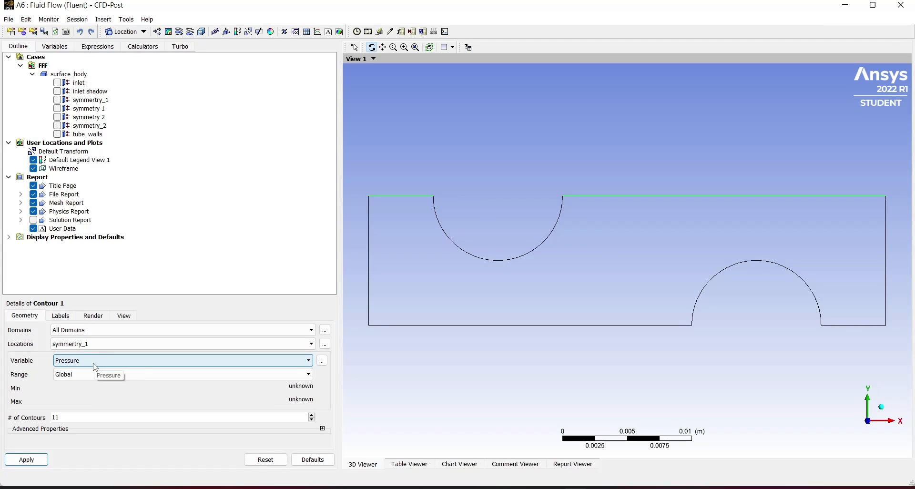
{"action": "left_click", "coordinate": [95, 365]}
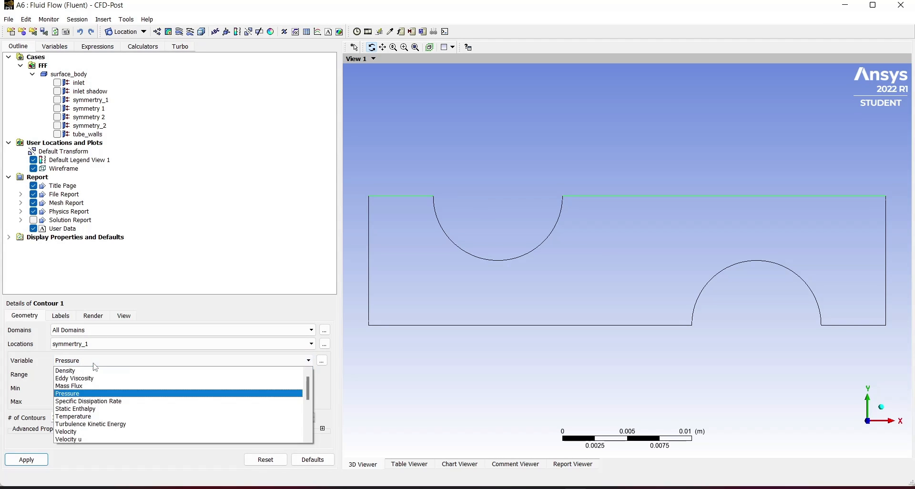
{"action": "left_click", "coordinate": [98, 431]}
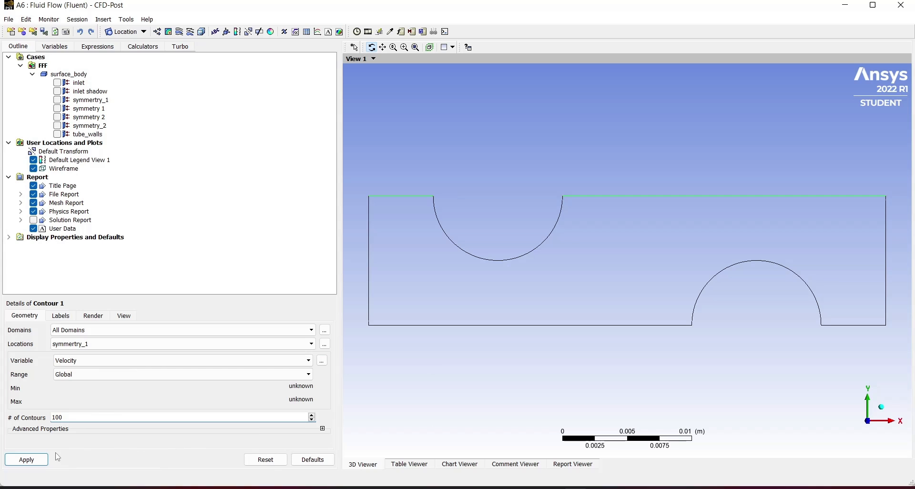
{"action": "left_click", "coordinate": [42, 460]}
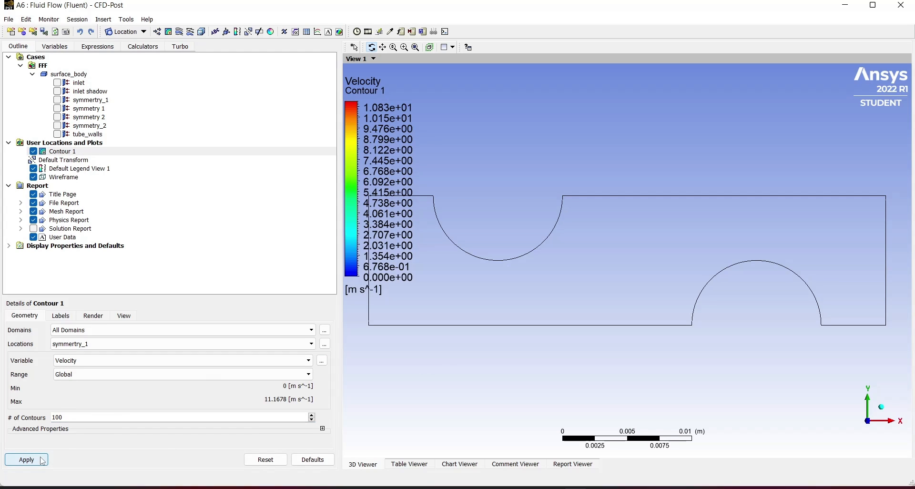
- Show all surface_body boundaries in the viewer, from inlet and inlet shadow through the symmetry surfaces to tube_walls
{"action": "left_click", "coordinate": [57, 82]}
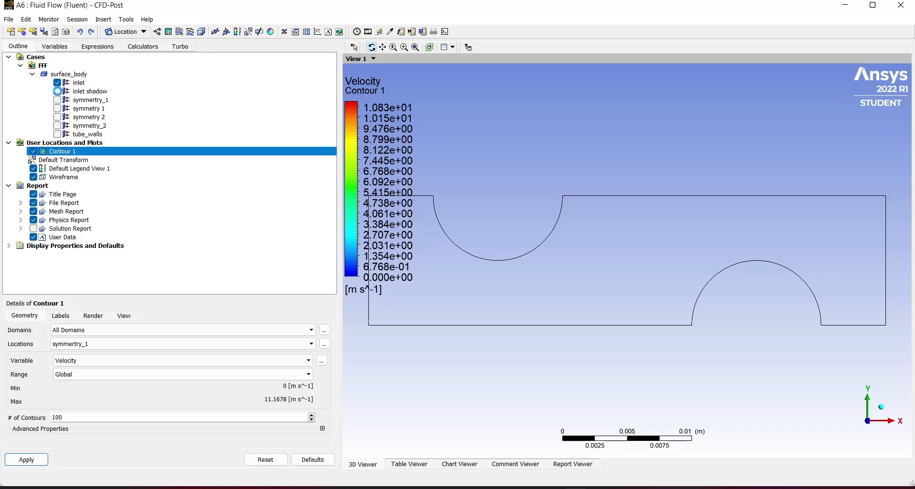
{"action": "left_click", "coordinate": [57, 91]}
{"action": "left_click", "coordinate": [57, 99]}
{"action": "left_click", "coordinate": [57, 117]}
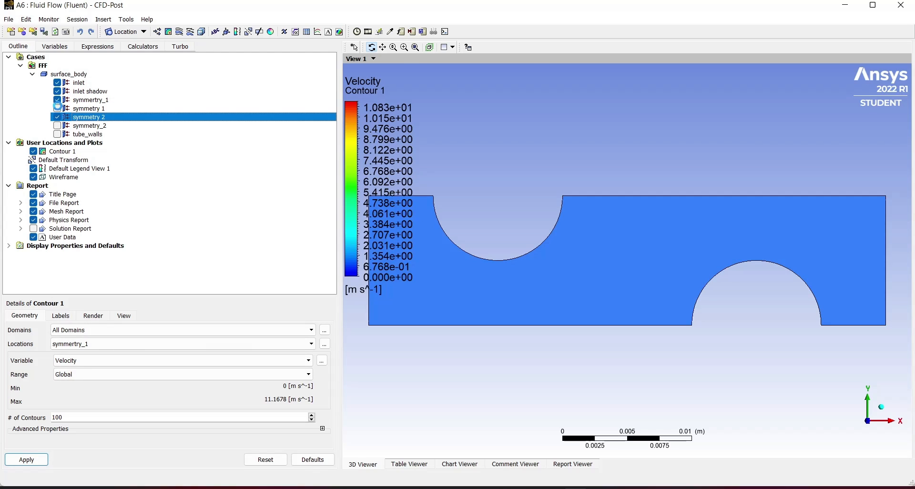
{"action": "left_click", "coordinate": [57, 107]}
{"action": "left_click", "coordinate": [58, 124]}
{"action": "left_click", "coordinate": [58, 140]}
{"action": "left_click", "coordinate": [59, 134]}
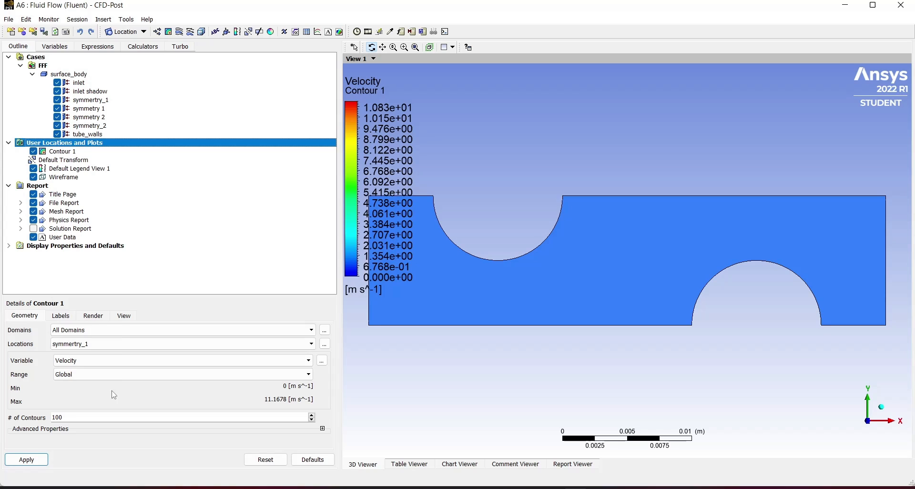
- Move the velocity contour to the symmetry 1 location and apply it
{"action": "left_click", "coordinate": [117, 344]}
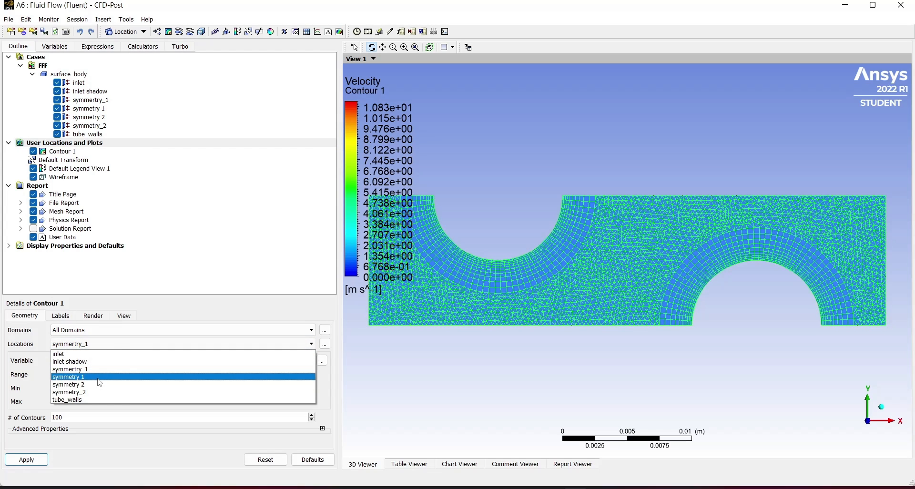
{"action": "left_click", "coordinate": [98, 378]}
{"action": "left_click", "coordinate": [41, 459]}
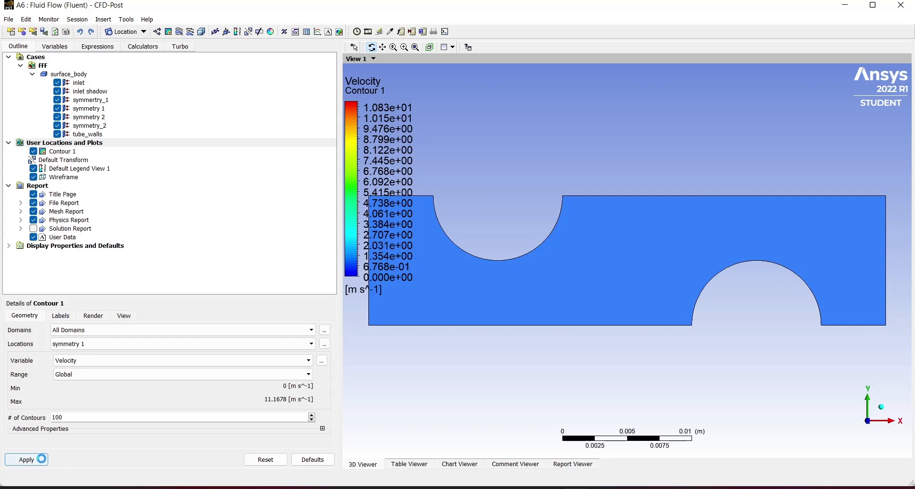
{"action": "left_click", "coordinate": [80, 342]}
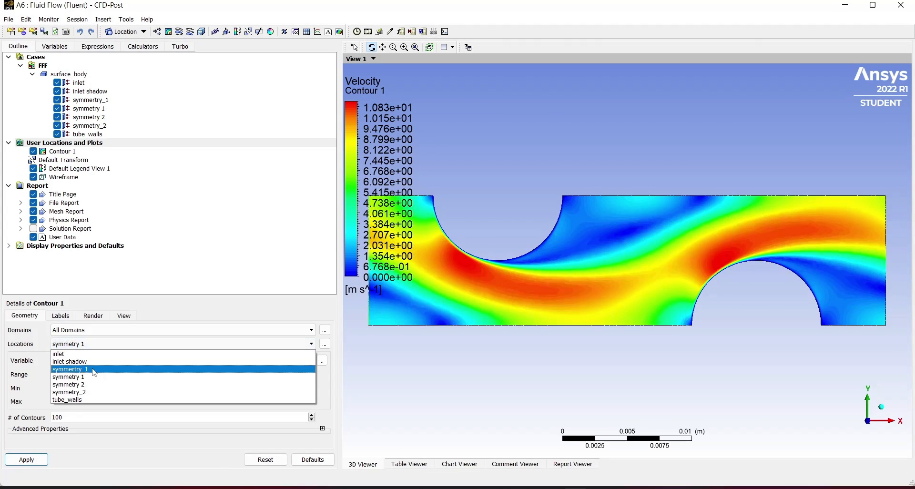
{"action": "left_click", "coordinate": [157, 314]}
- Change Contour 1 to plot Pressure on the symmetry 1 location and apply it
{"action": "scroll", "coordinate": [538, 329], "scroll_direction": "down", "scroll_amount": 3}
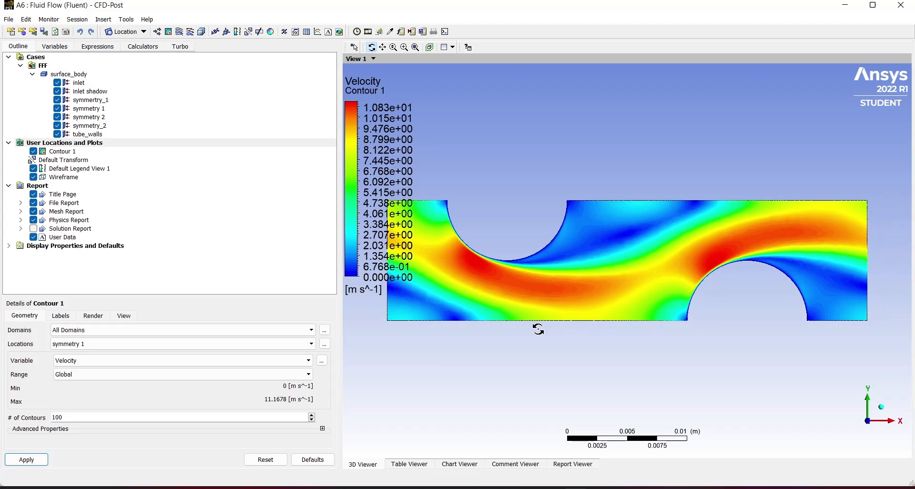
{"action": "scroll", "coordinate": [538, 329], "scroll_direction": "down", "scroll_amount": 3}
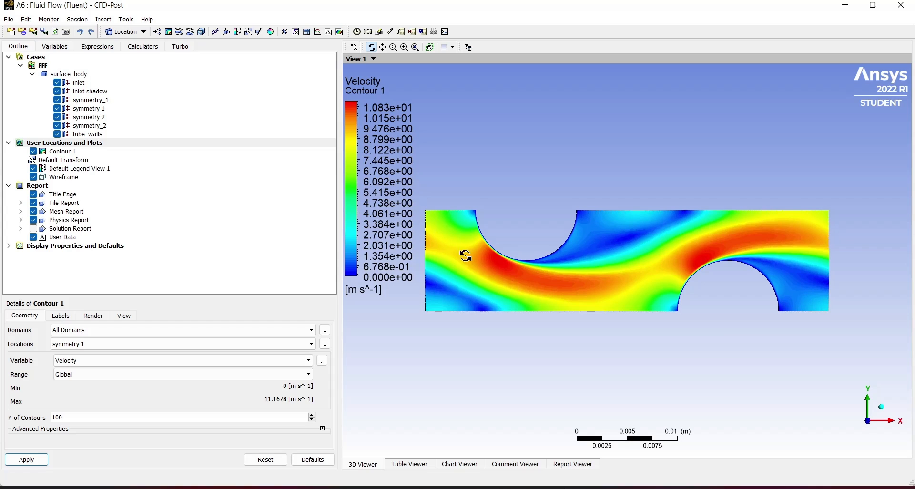
{"action": "left_click", "coordinate": [212, 362]}
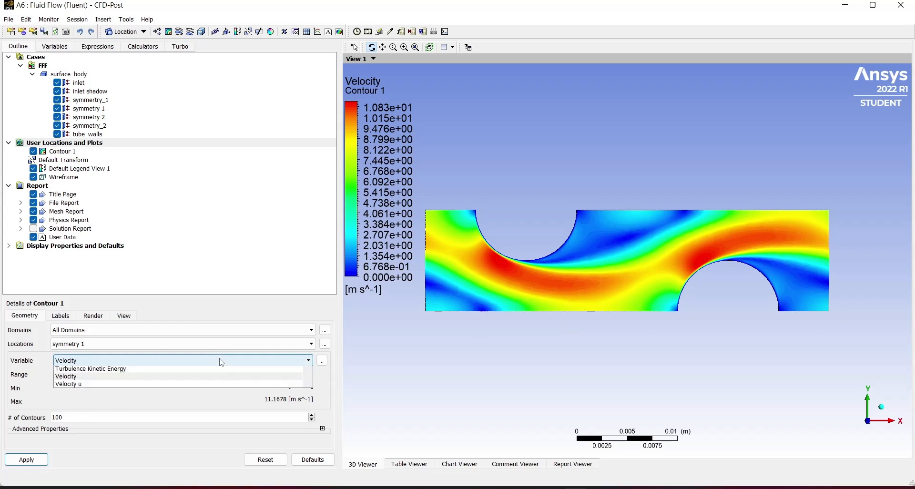
{"action": "left_click", "coordinate": [74, 393]}
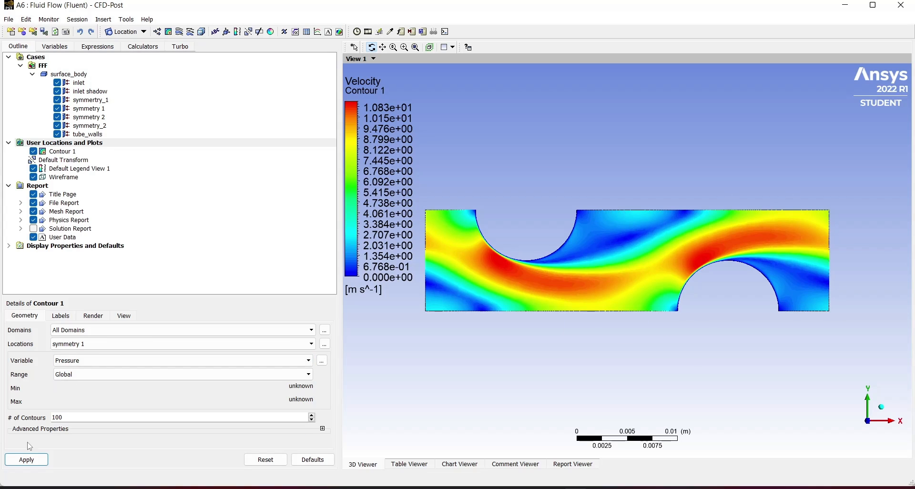
{"action": "left_click", "coordinate": [26, 459]}
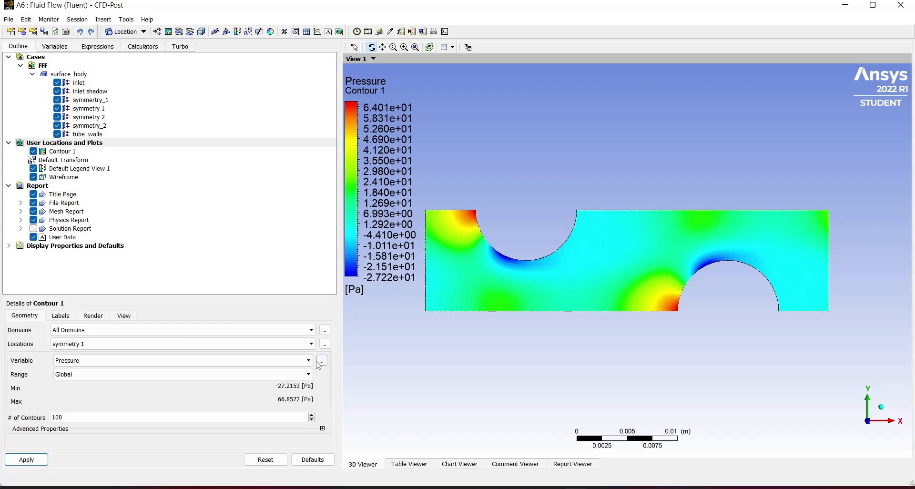
- Switch the Contour 1 variable to Temperature and apply it to display the temperature field
{"action": "left_click", "coordinate": [207, 361]}
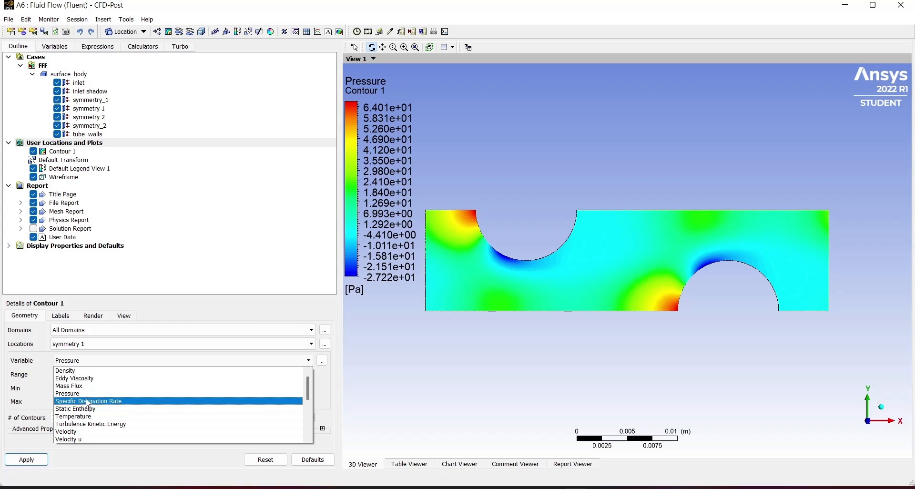
{"action": "left_click", "coordinate": [91, 416]}
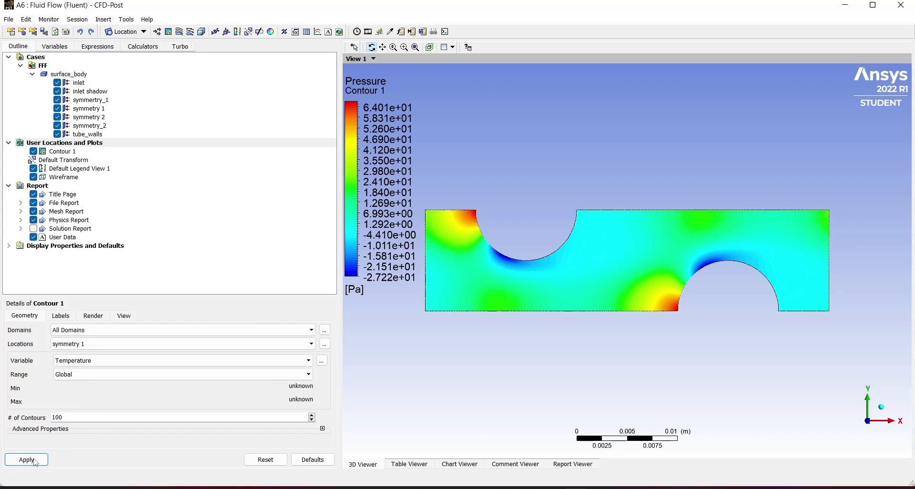
{"action": "left_click", "coordinate": [35, 460]}
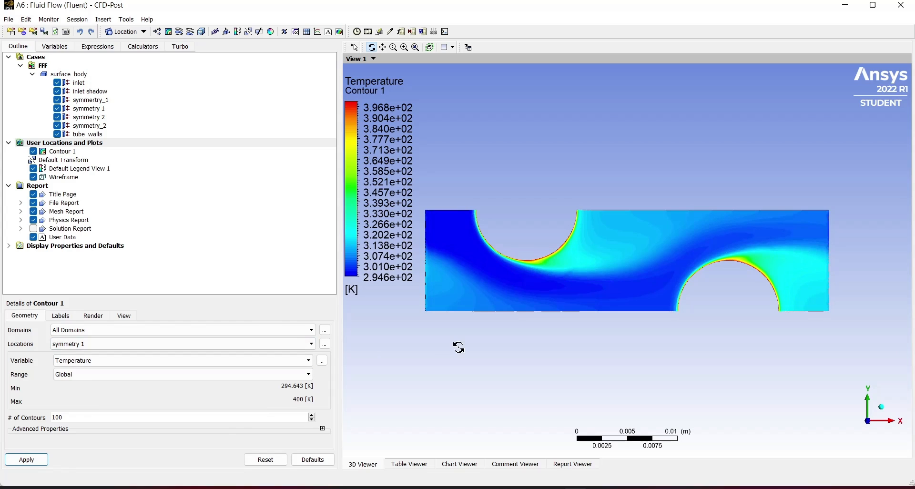
{"action": "scroll", "coordinate": [480, 230], "scroll_direction": "up", "scroll_amount": 2}
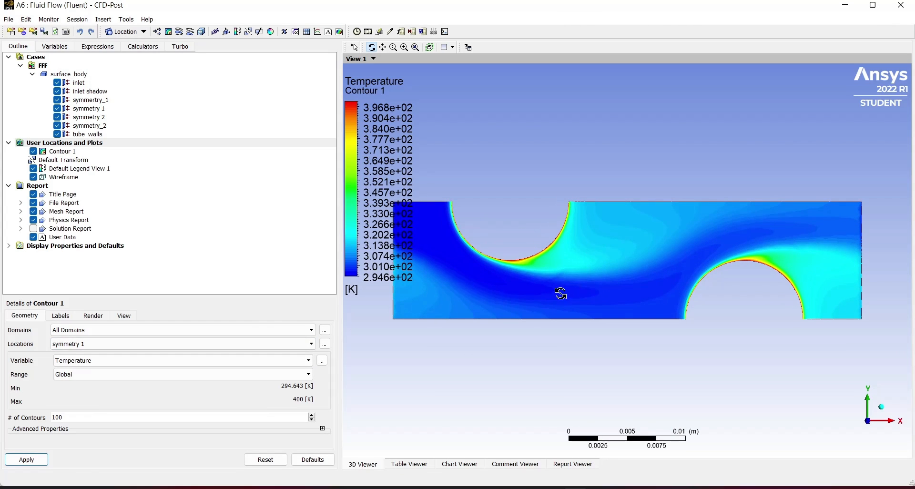
{"action": "scroll", "coordinate": [518, 249], "scroll_direction": "down", "scroll_amount": 1}
{"action": "scroll", "coordinate": [518, 248], "scroll_direction": "down", "scroll_amount": 1}
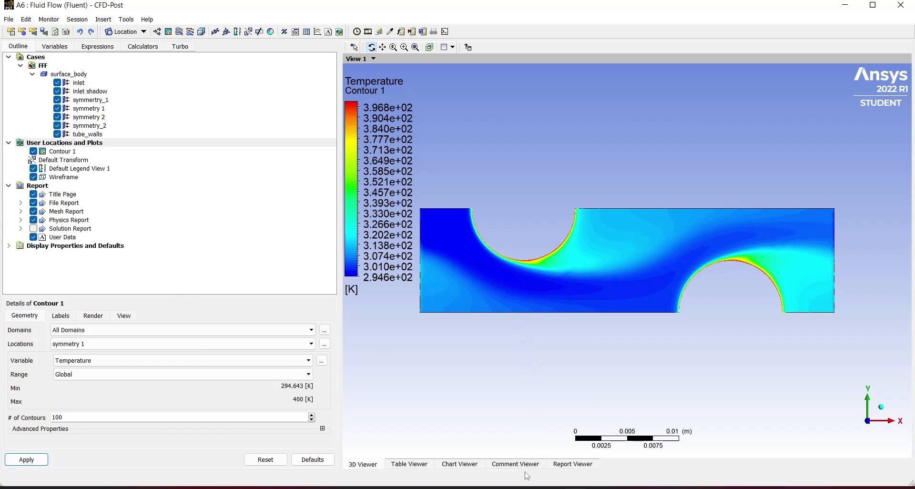
{"action": "left_click", "coordinate": [471, 488]}
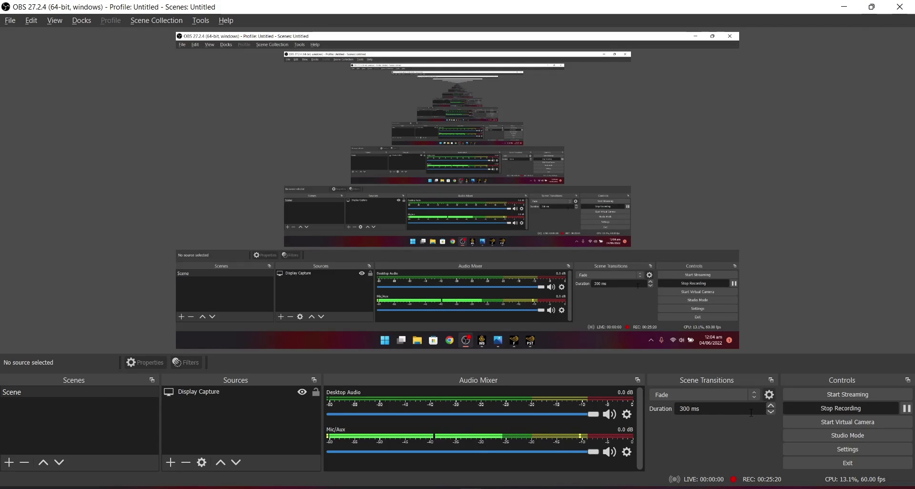
{"action": "left_click", "coordinate": [575, 487]}
{"action": "left_click", "coordinate": [267, 487]}
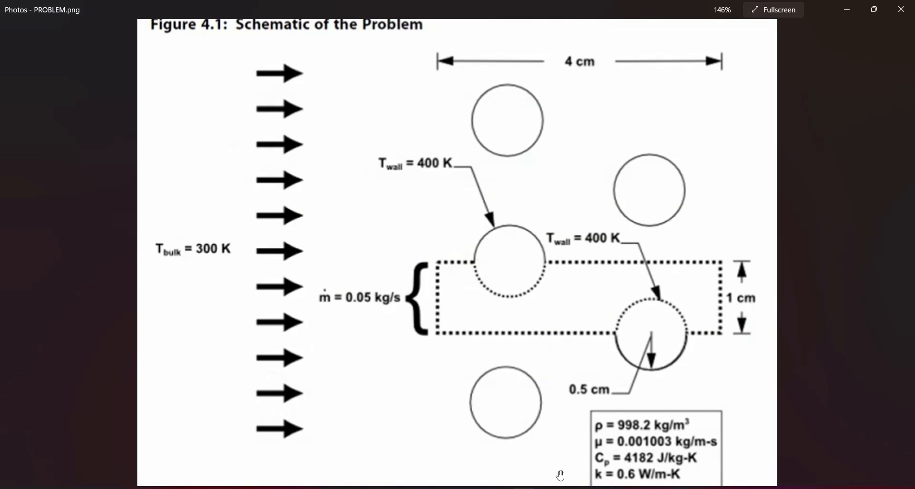
{"action": "left_click", "coordinate": [470, 487]}
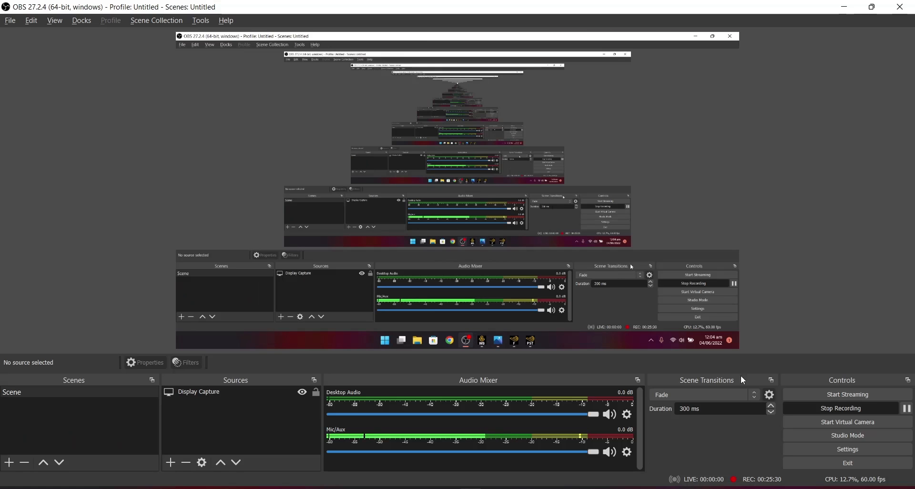